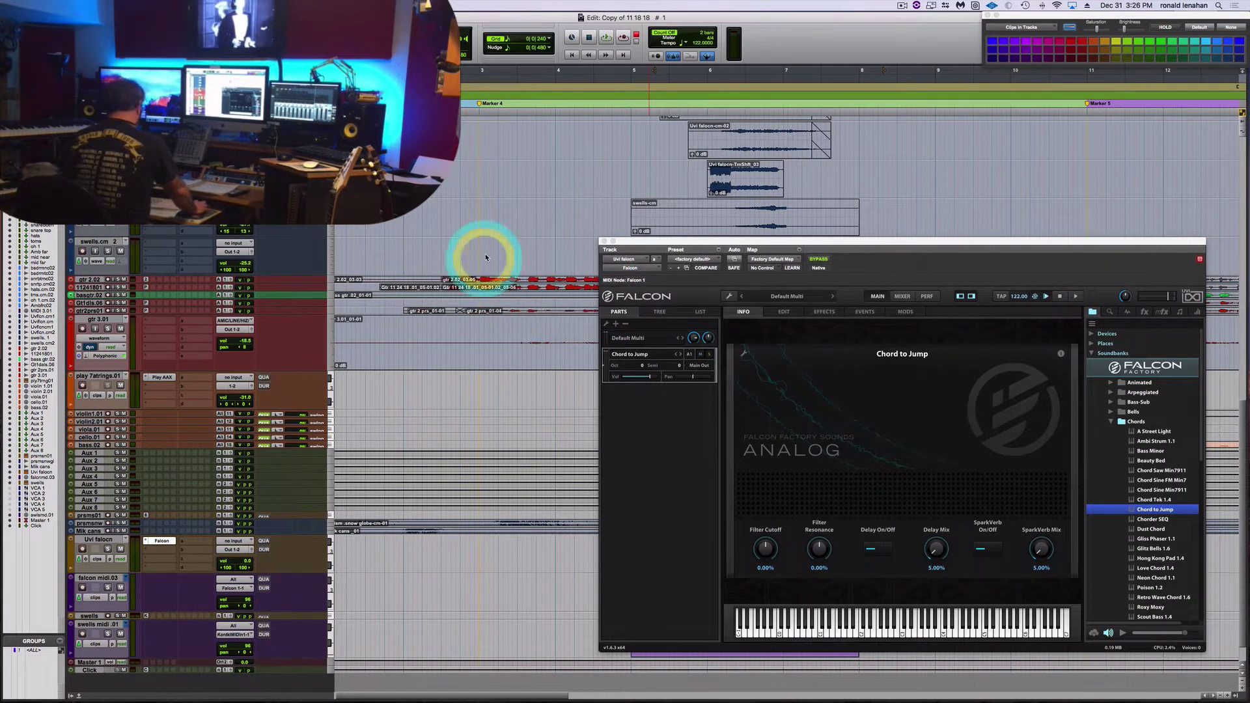
Select everything in the session and play it from the start with the metronome turned off
{"action": "key", "text": "space"}
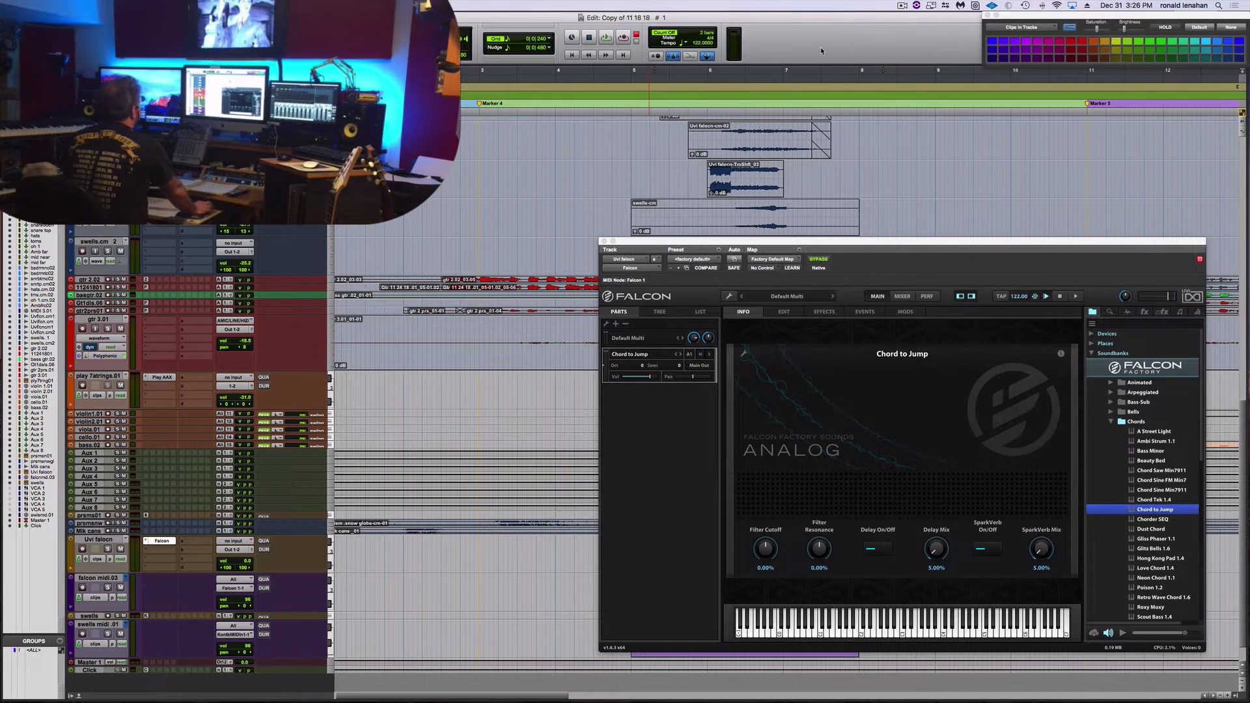
{"action": "key", "text": "super+a"}
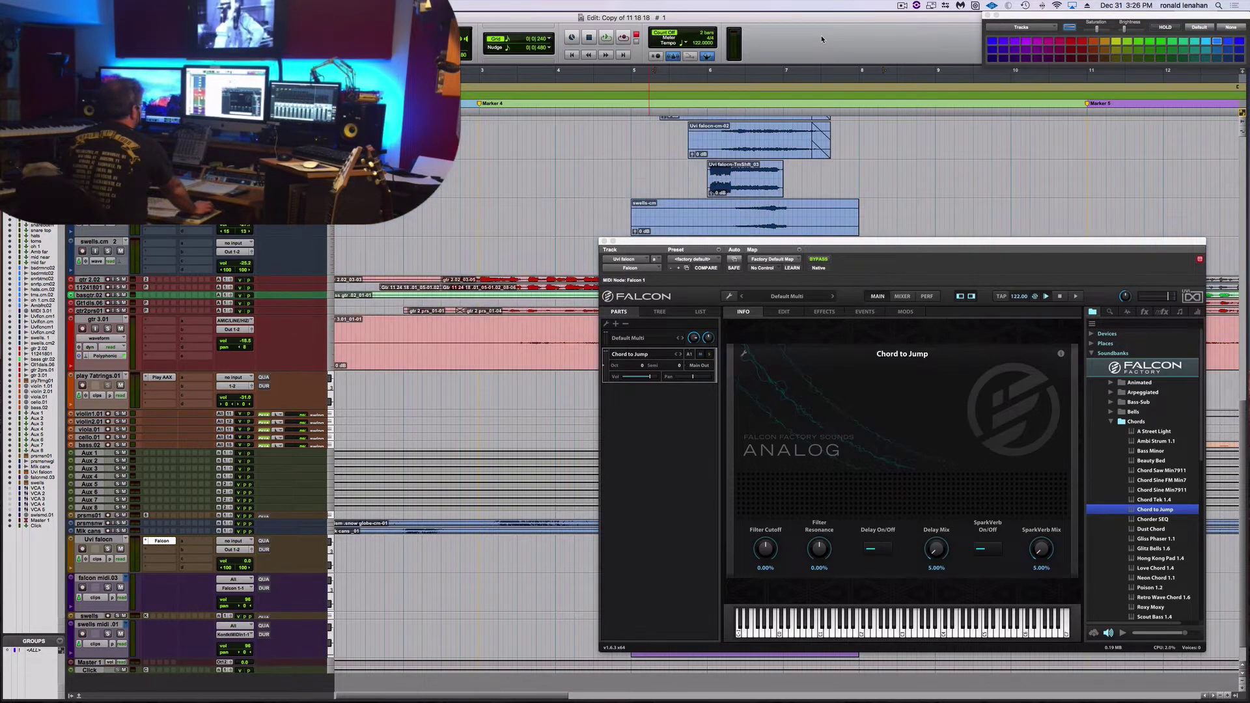
{"action": "key", "text": "space"}
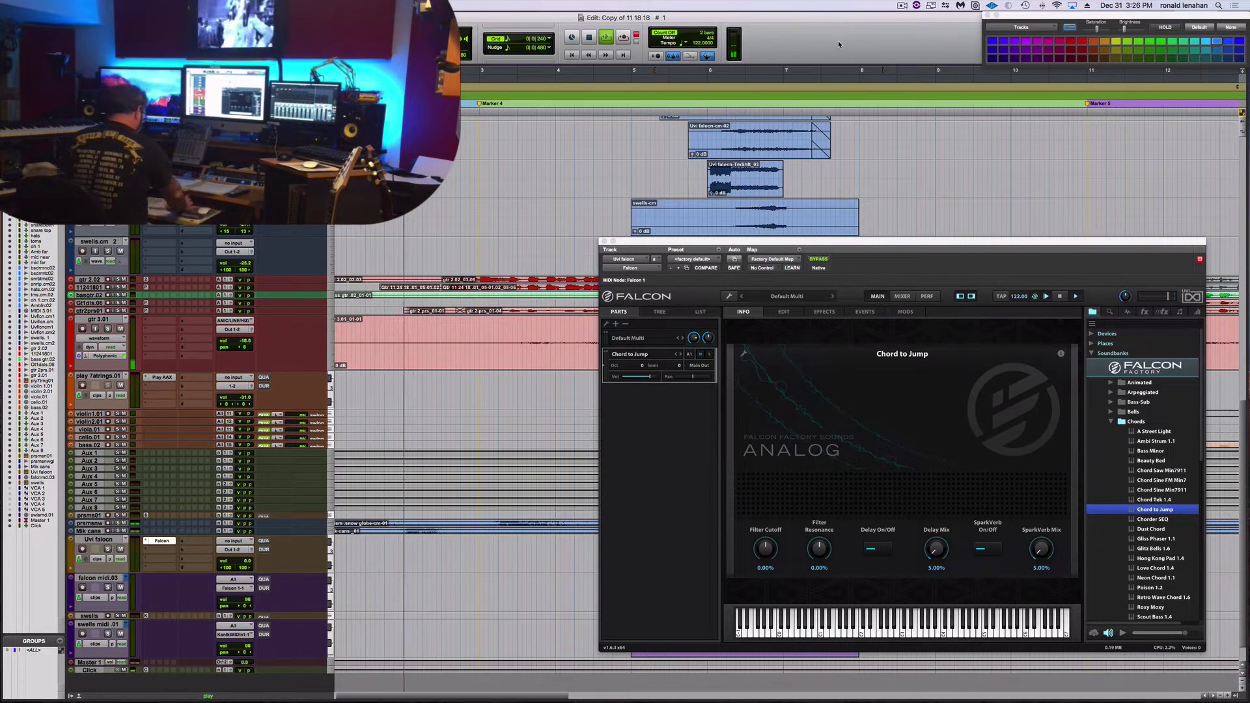
{"action": "key", "text": "7"}
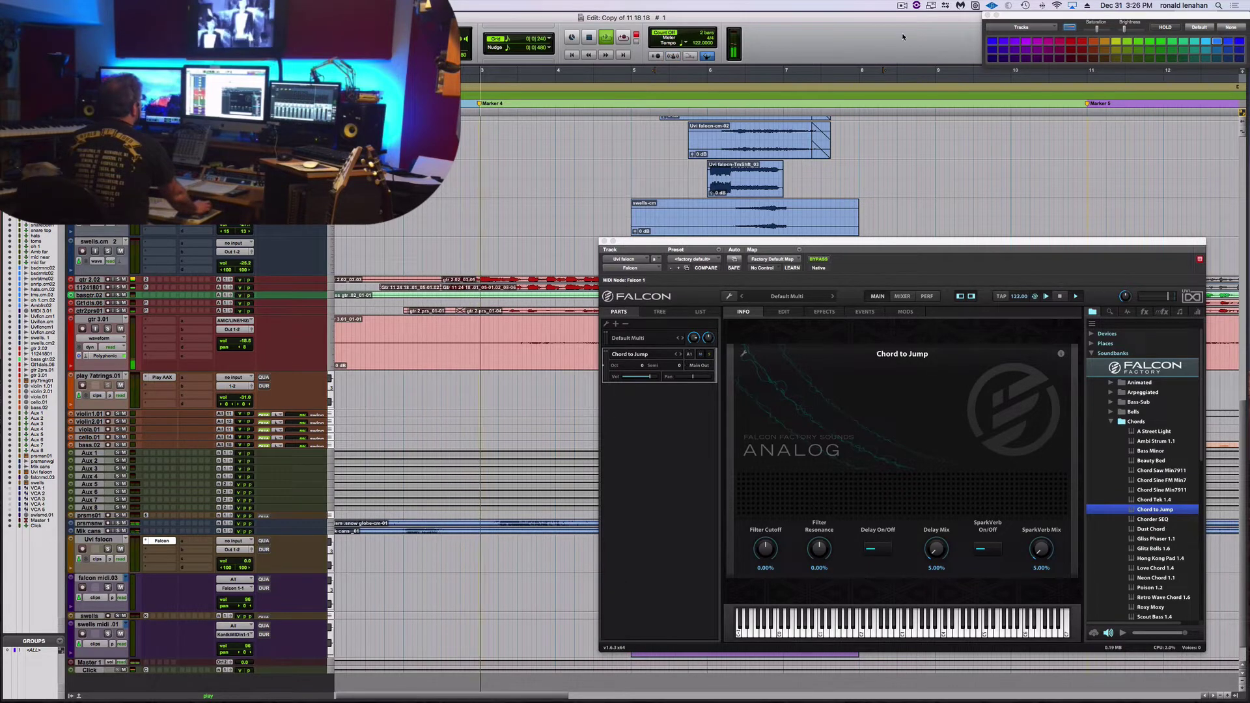
{"action": "key", "text": "space"}
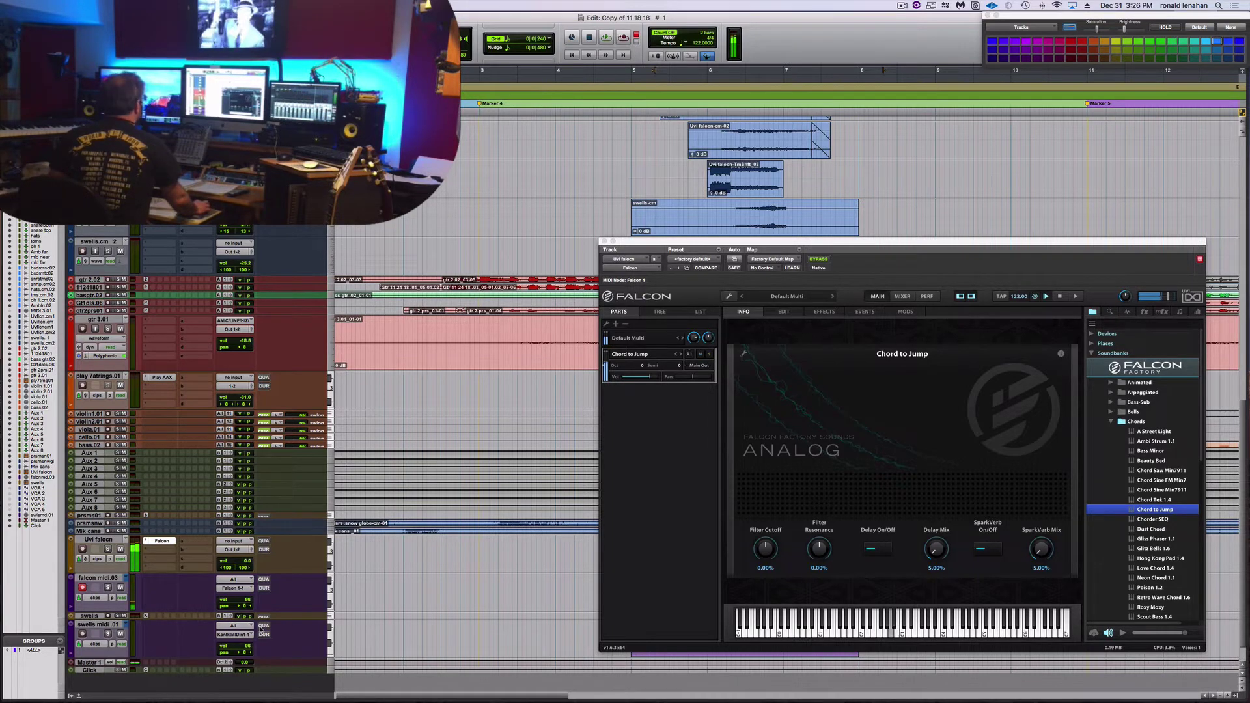
Record a MIDI take on the falcon midi.03 track with Falcon's Chord to Jump preset and save the session
{"action": "key", "text": "F12"}
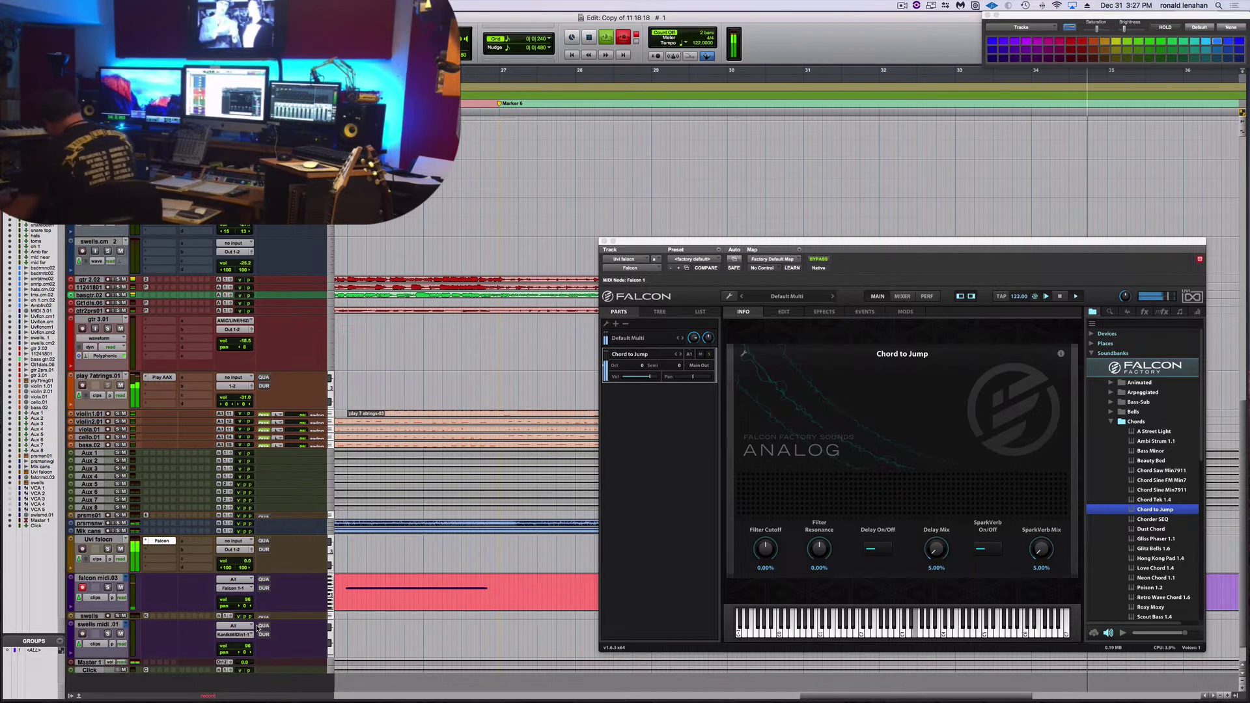
{"action": "key", "text": "space"}
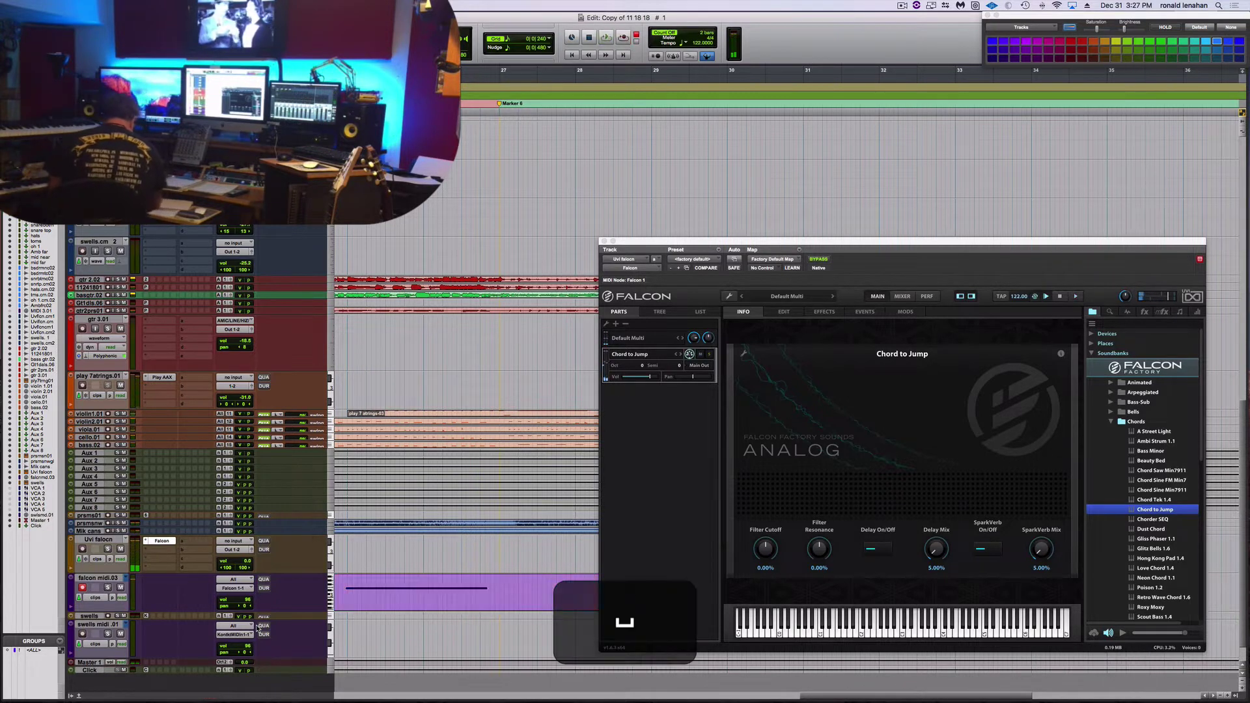
{"action": "key", "text": "super+s"}
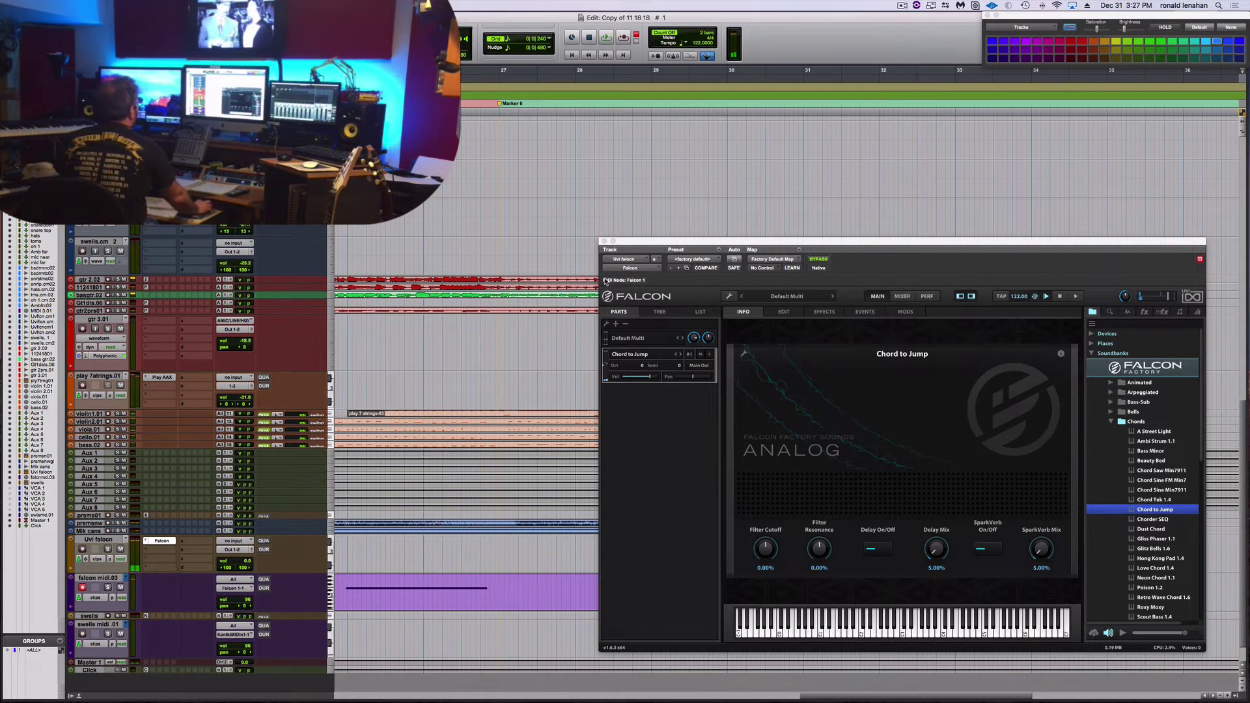
Commit the recorded falcon midi.03 clip offline as an edit selection to an audio track inserted after the last selected track
{"action": "left_click_drag", "start_coordinate": [659, 240], "coordinate": [652, 144]}
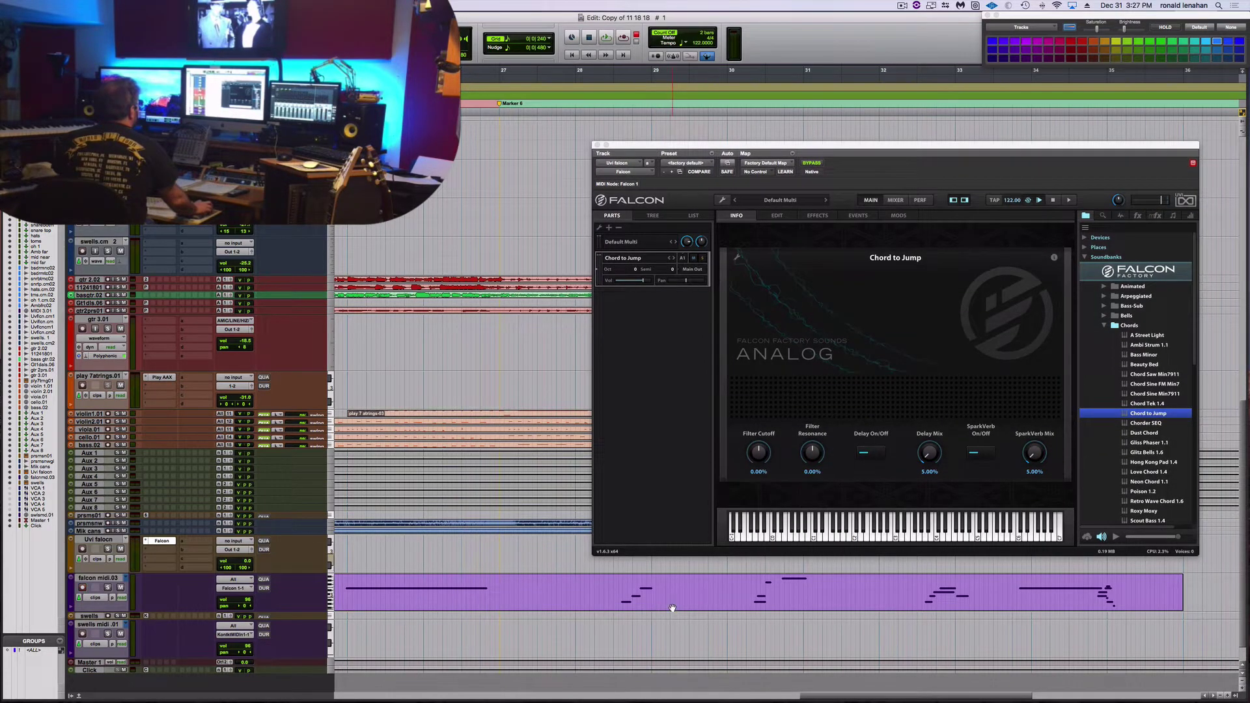
{"action": "left_click", "coordinate": [673, 608]}
{"action": "right_click", "coordinate": [672, 608]}
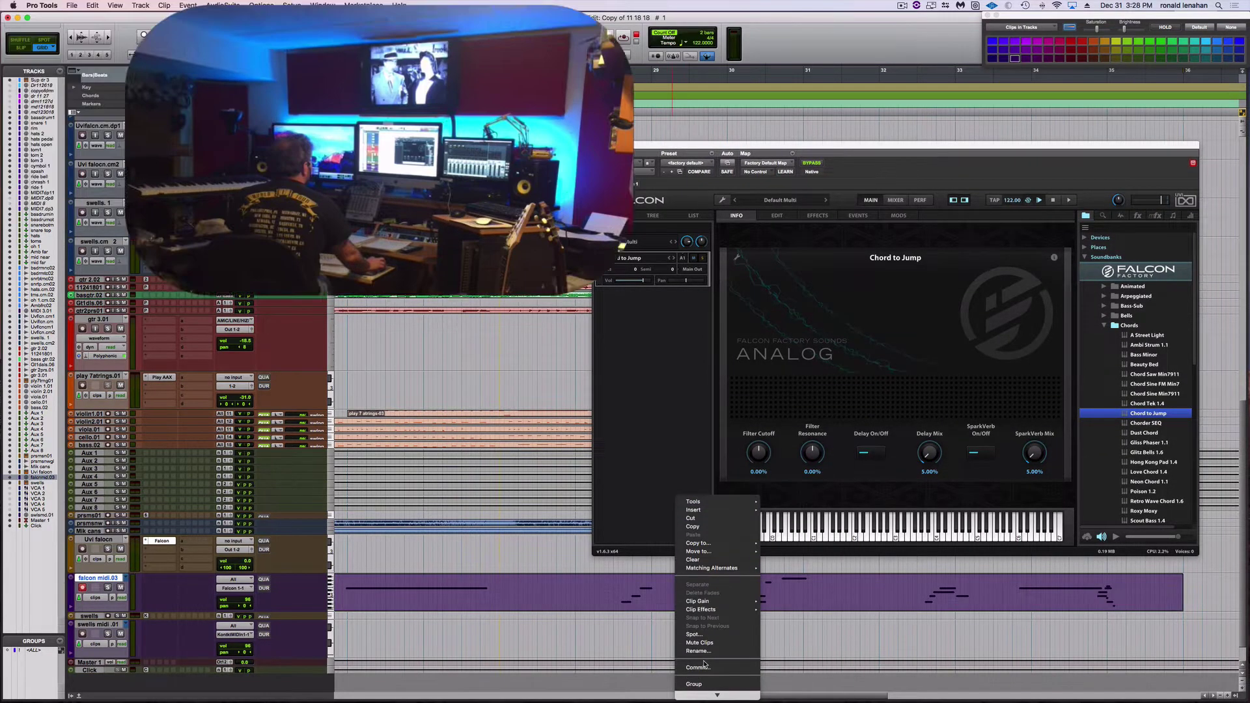
{"action": "left_click", "coordinate": [715, 668]}
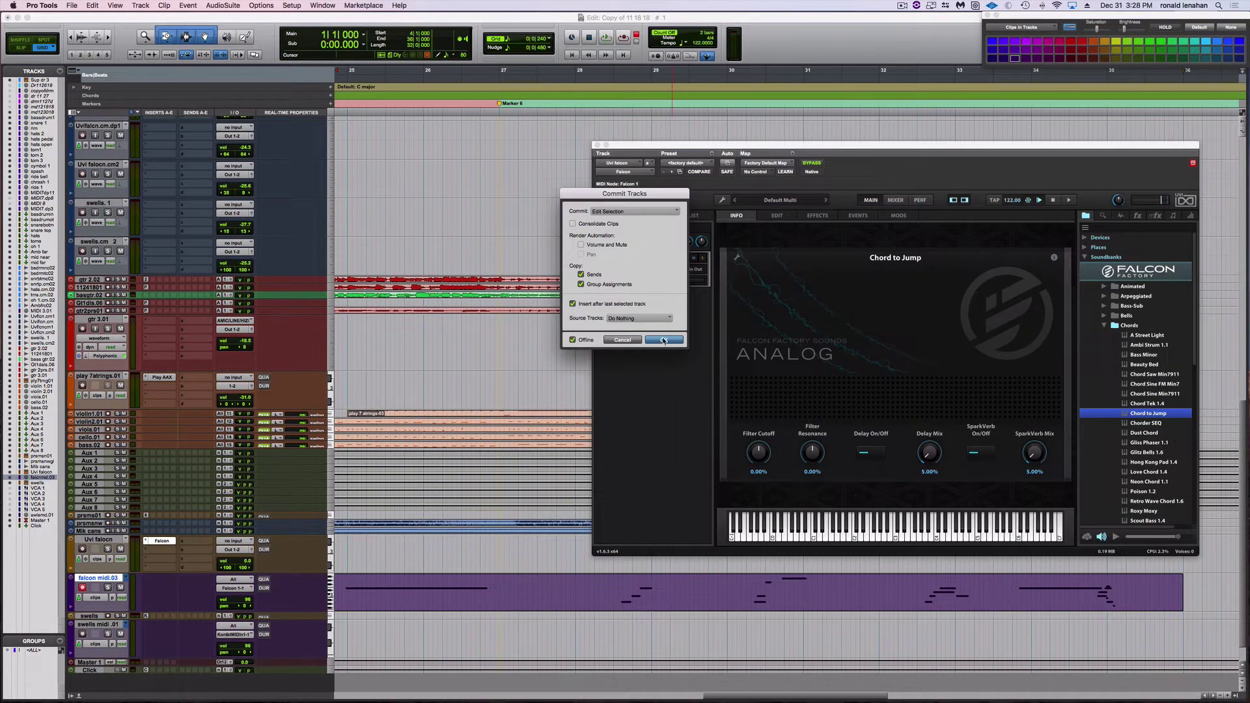
{"action": "left_click", "coordinate": [663, 339]}
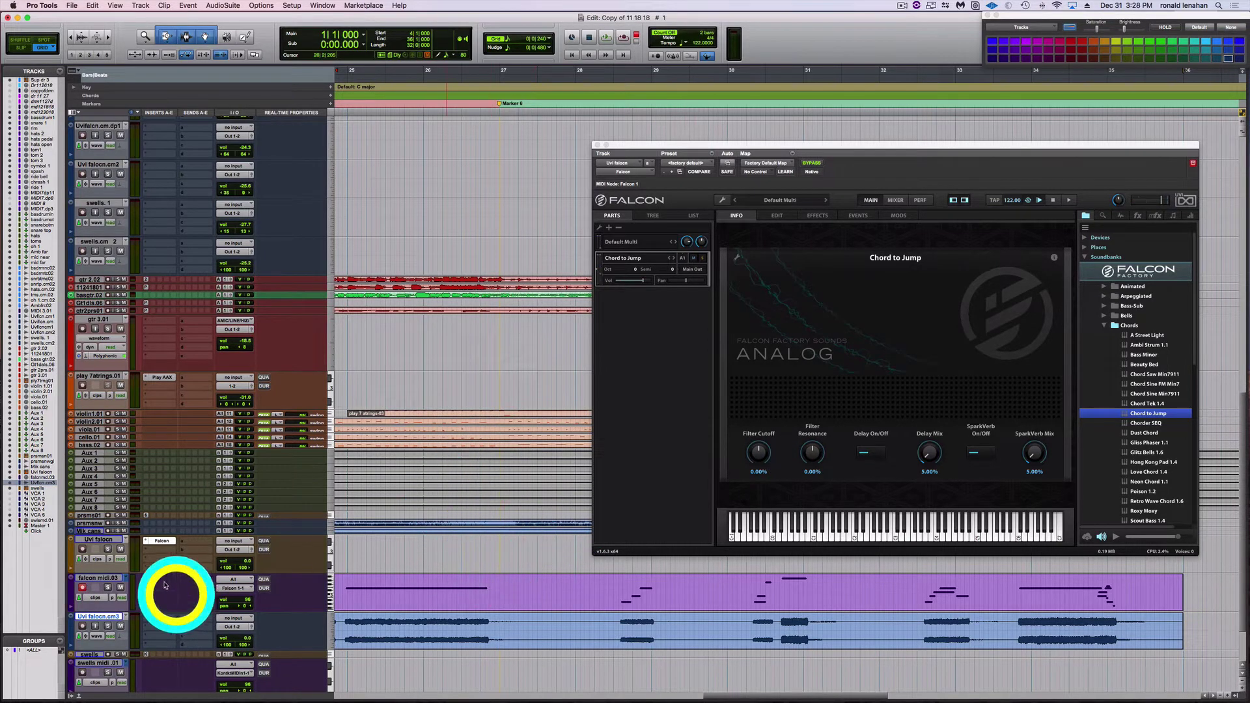
Create a new empty playlist on the falcon midi track and save the session
{"action": "left_click", "coordinate": [126, 581]}
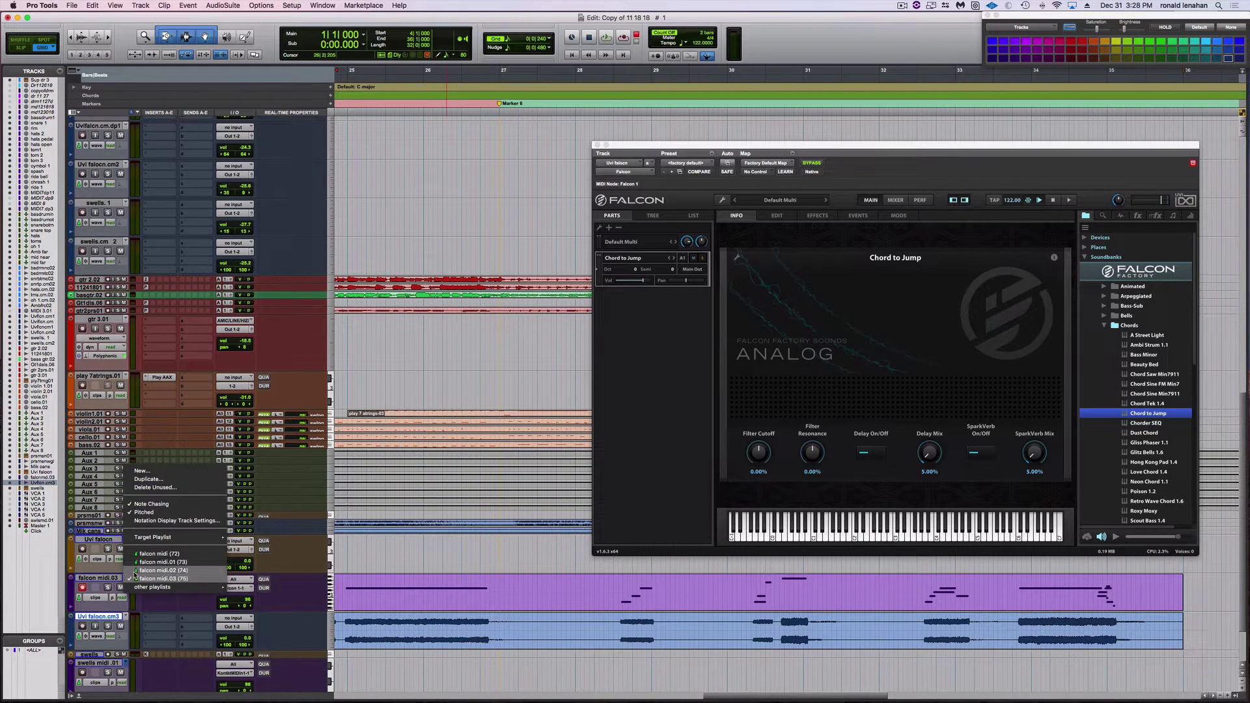
{"action": "left_click", "coordinate": [145, 472]}
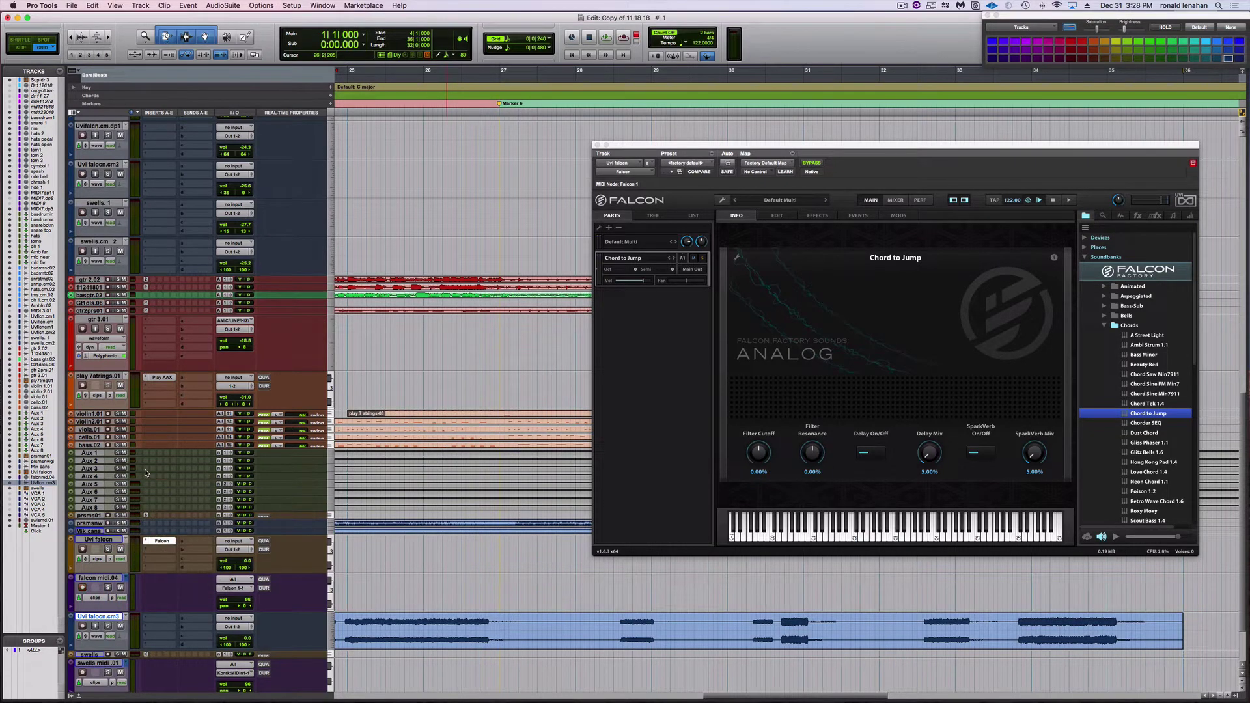
{"action": "key", "text": "super+s"}
Rename the committed Falcon audio track as "falcon chord to jump 1"
{"action": "double_click", "coordinate": [110, 617]}
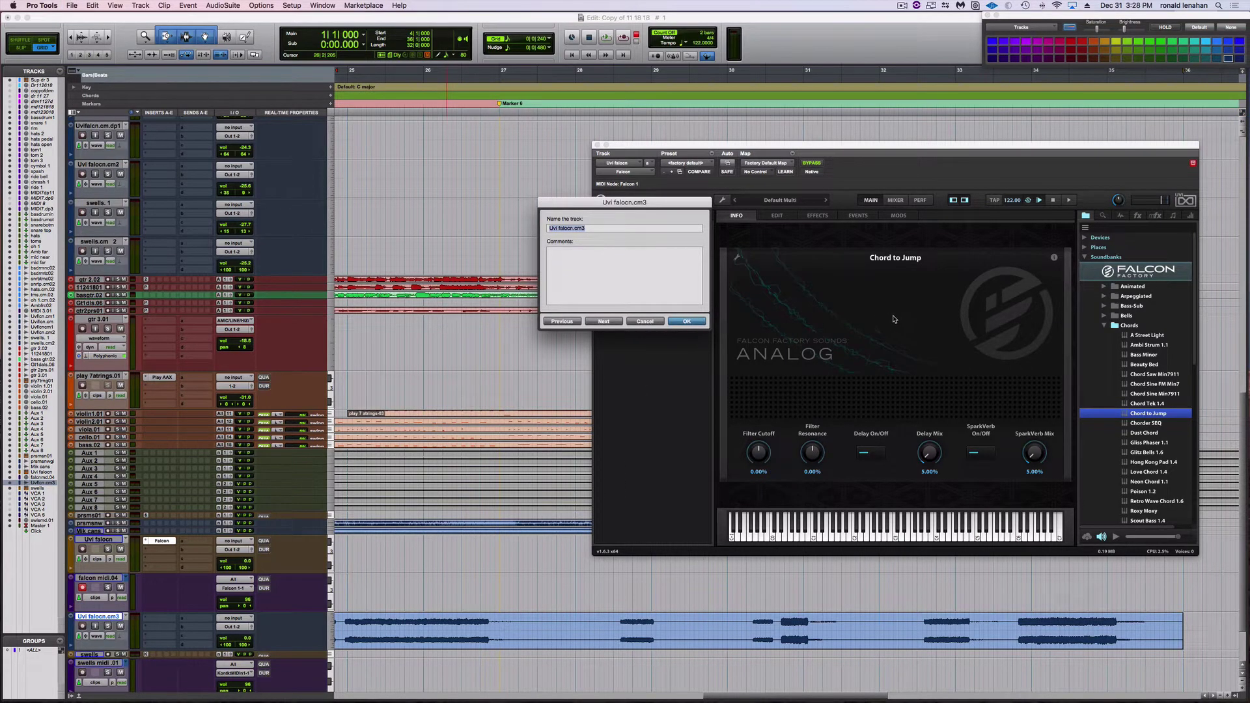
{"action": "type", "text": "r"}
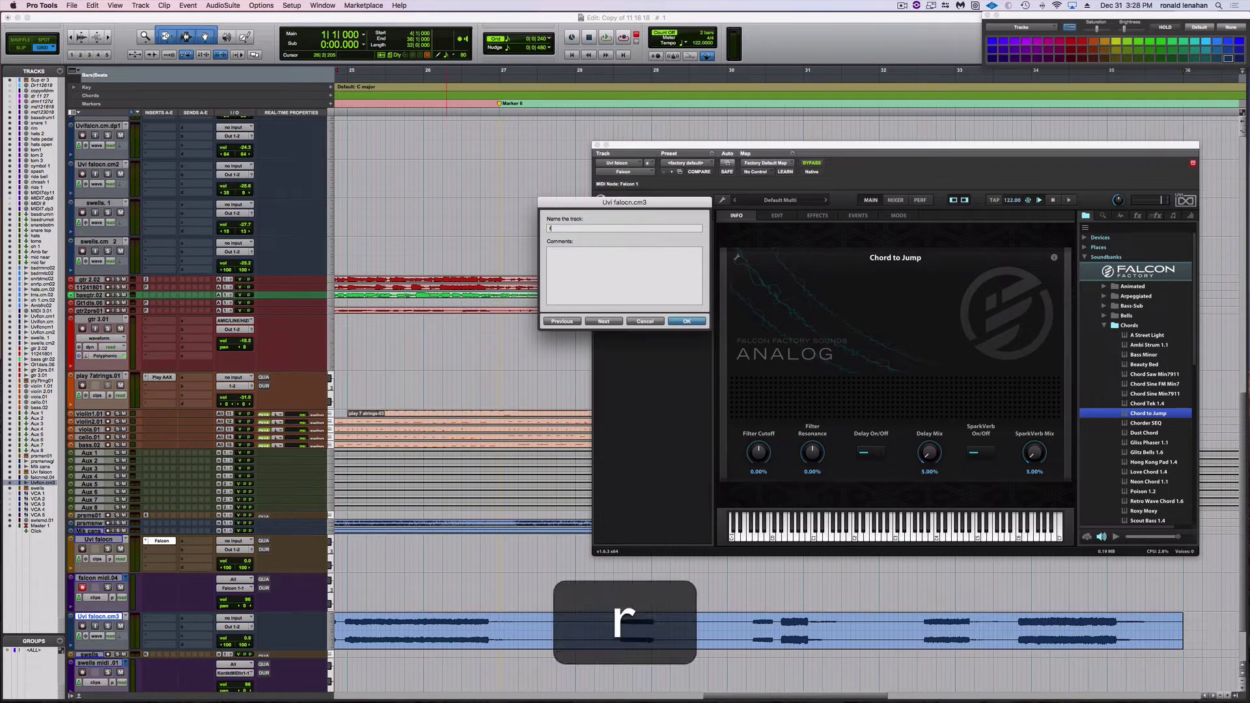
{"action": "key", "text": "BackSpace"}
{"action": "type", "text": "falcon chord to jun"}
{"action": "key", "text": "BackSpace"}
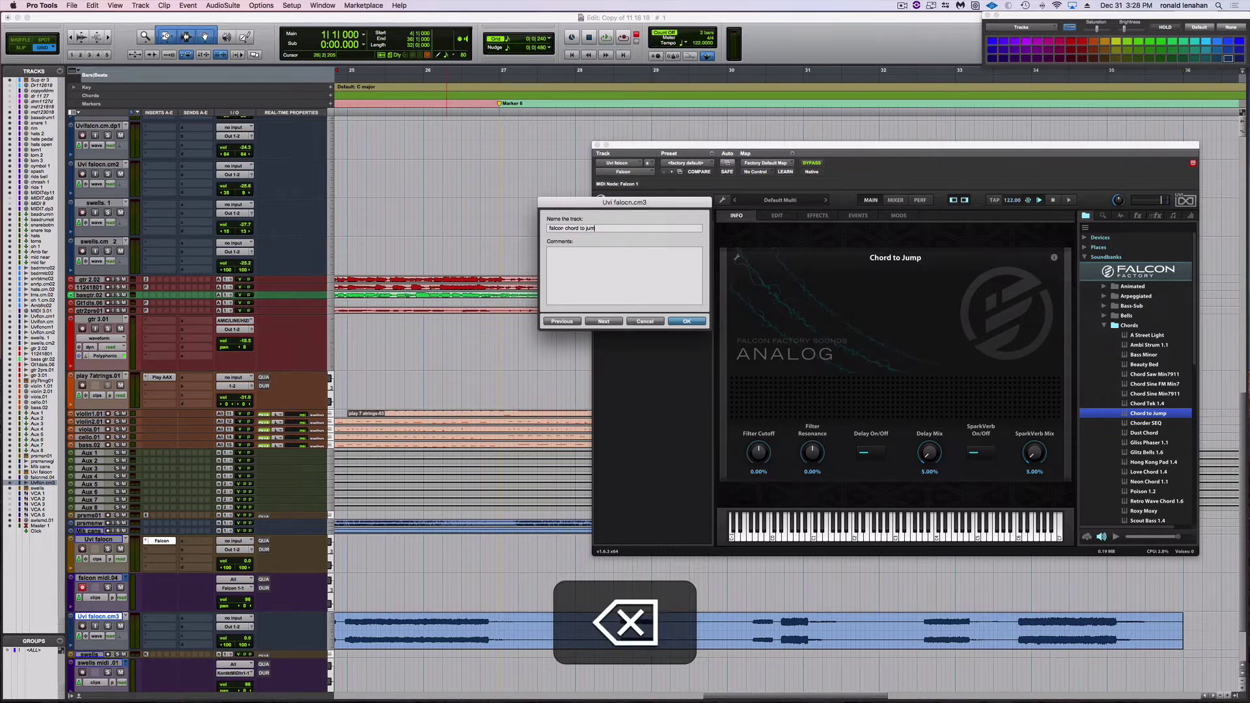
{"action": "type", "text": "mp 1"}
{"action": "key", "text": "Return"}
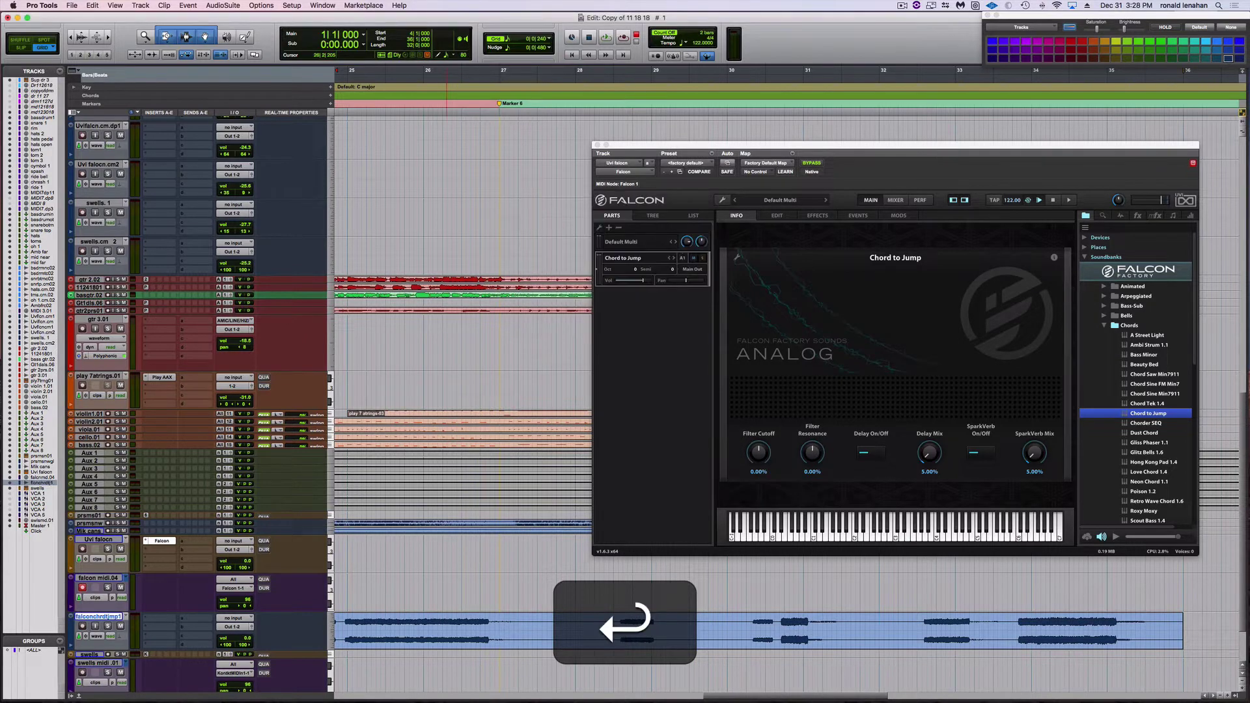
{"action": "key", "text": "Return"}
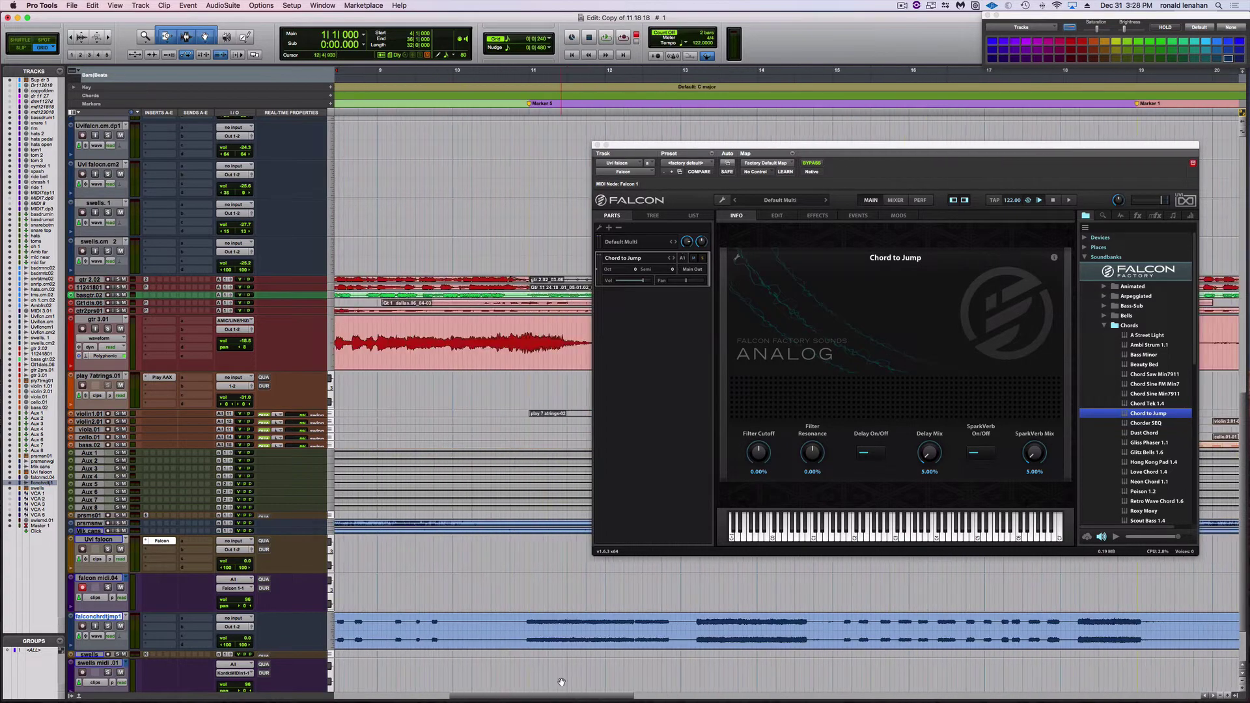
Close the Falcon instrument window and delete the swells midi .01-01 clip near the start of the session
{"action": "left_click", "coordinate": [584, 605]}
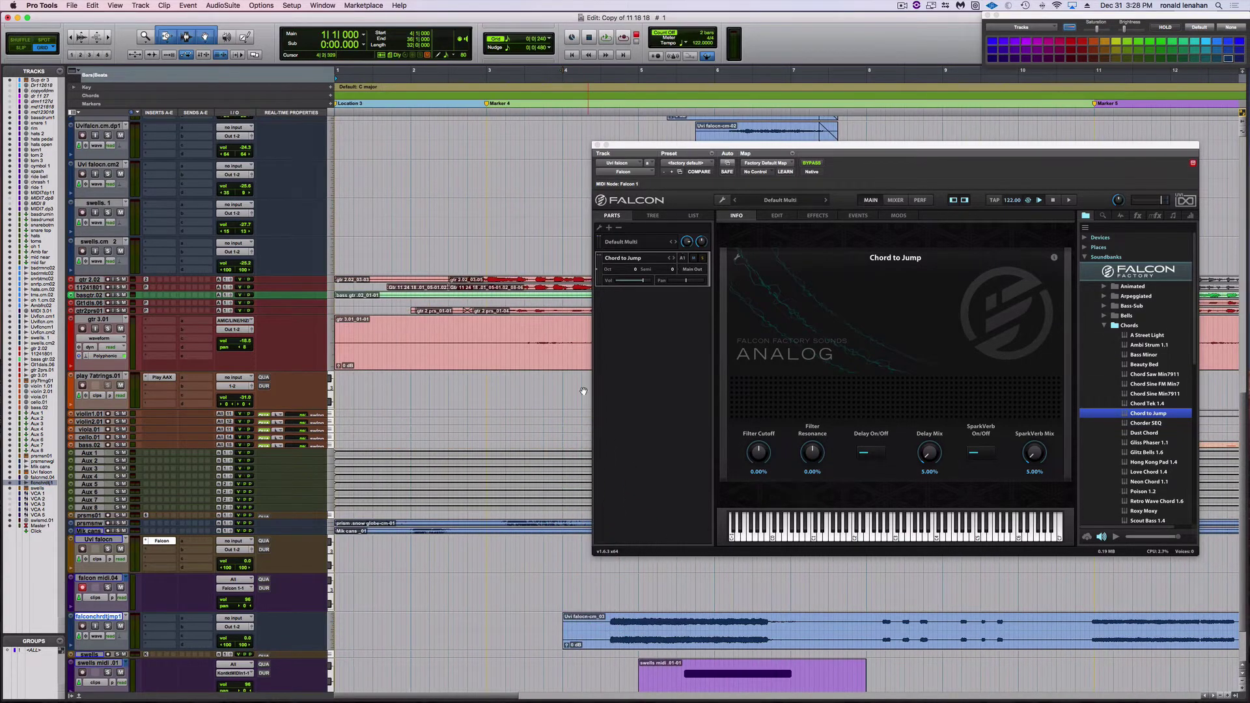
{"action": "left_click", "coordinate": [597, 145]}
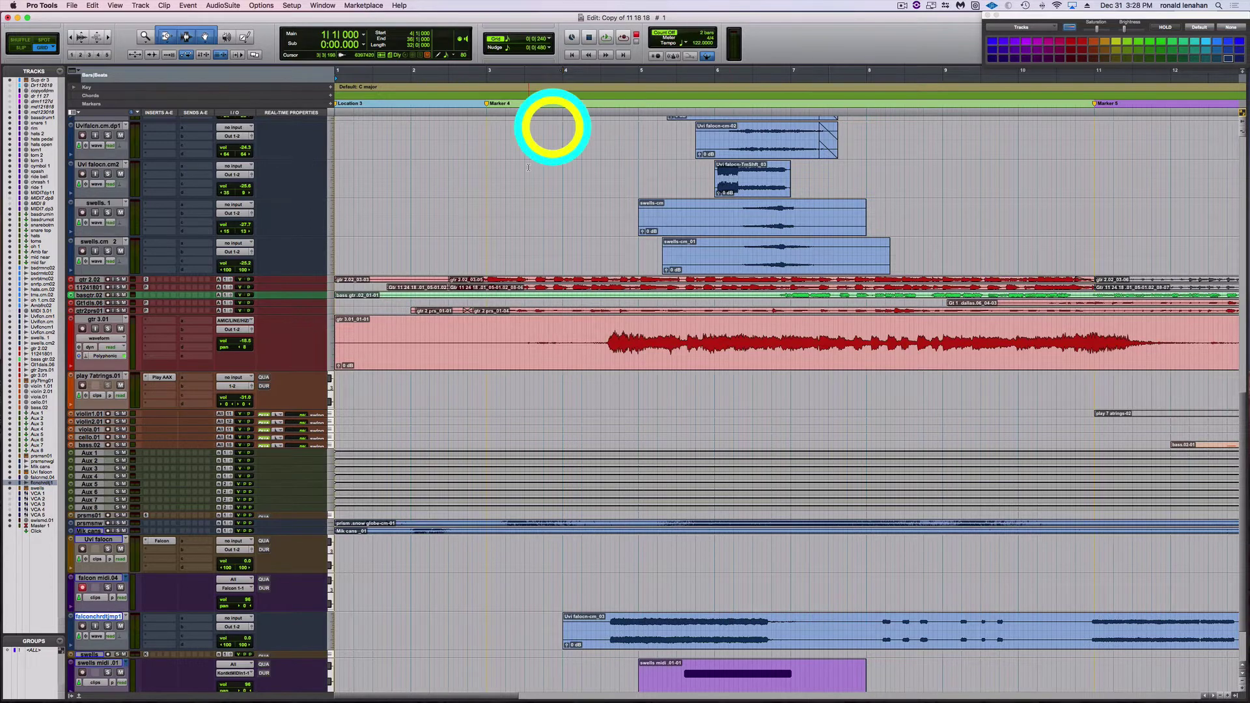
{"action": "scroll", "coordinate": [544, 262], "scroll_direction": "down", "scroll_amount": 3}
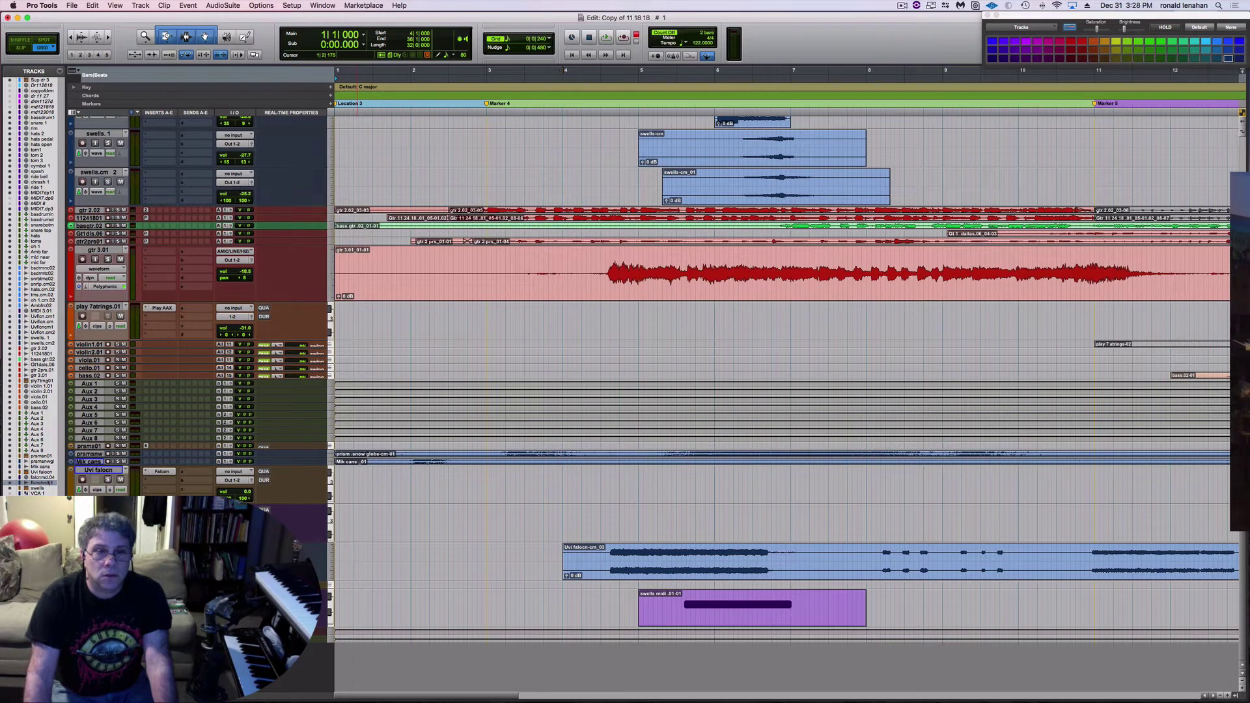
{"action": "key", "text": "Delete"}
Start playback and move the renamed Falcon audio track directly below the swells.cm 2 track
{"action": "key", "text": "space"}
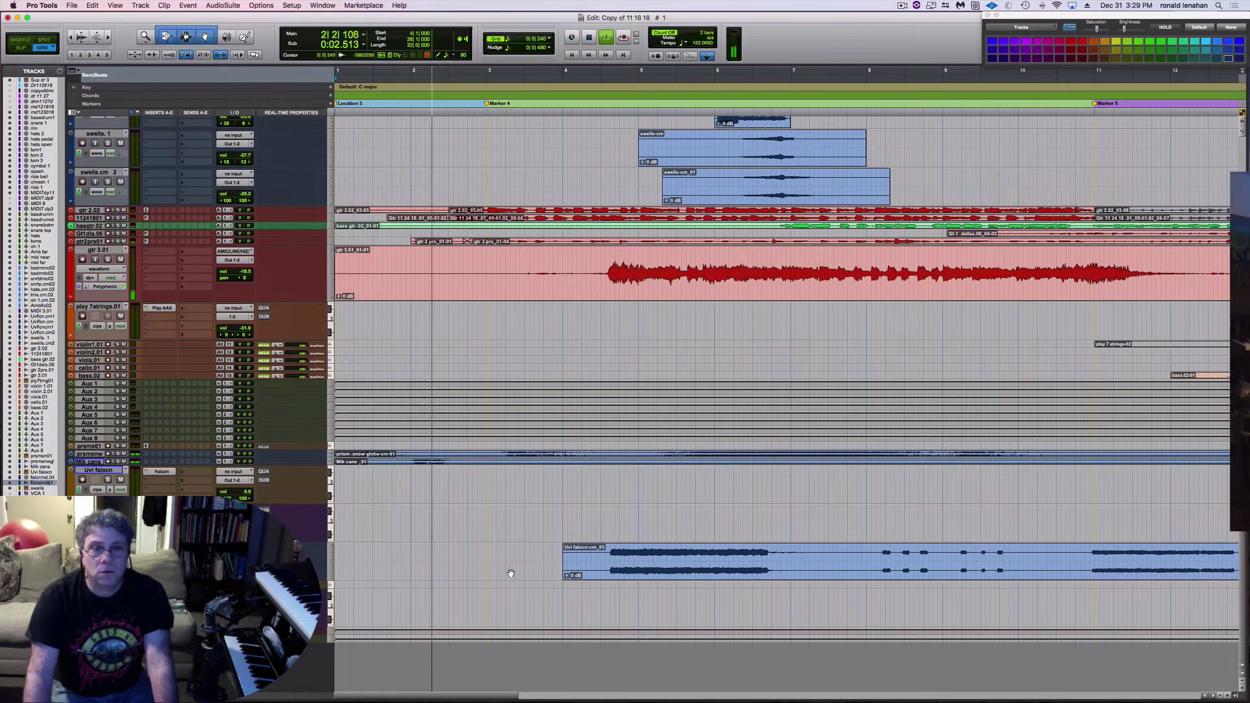
{"action": "left_click", "coordinate": [736, 632]}
{"action": "left_click", "coordinate": [561, 596]}
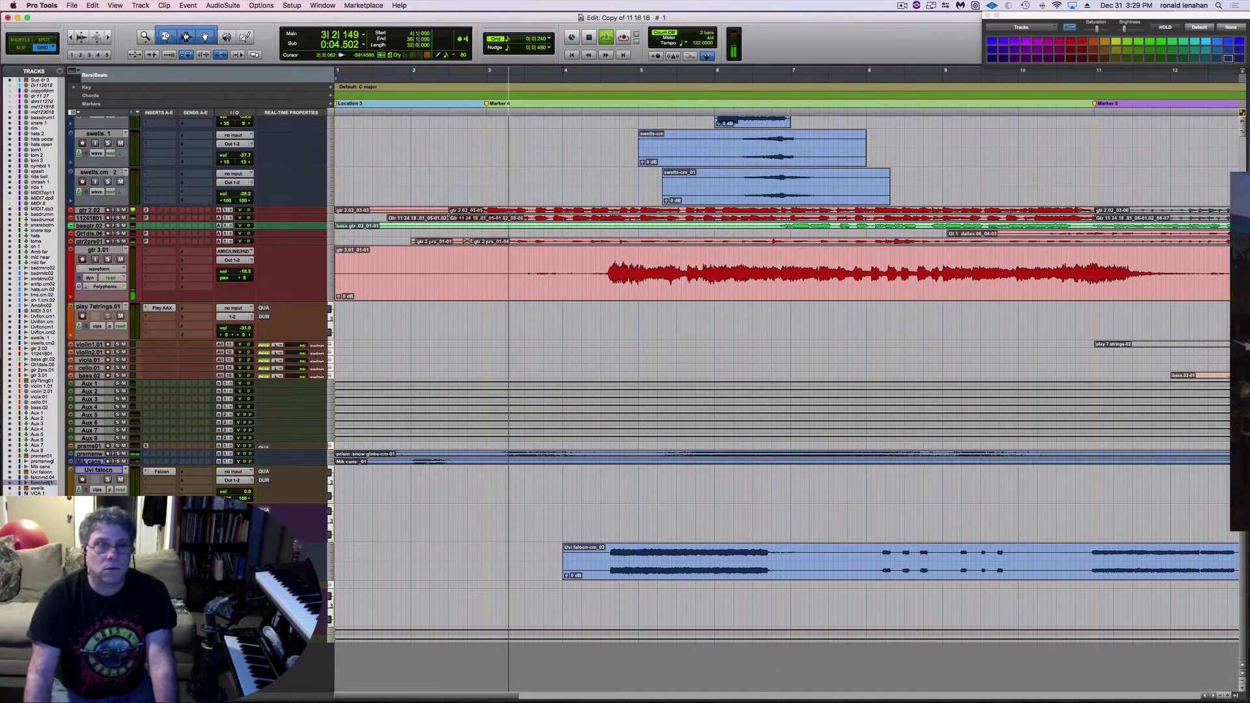
{"action": "left_click_drag", "start_coordinate": [98, 511], "coordinate": [116, 207]}
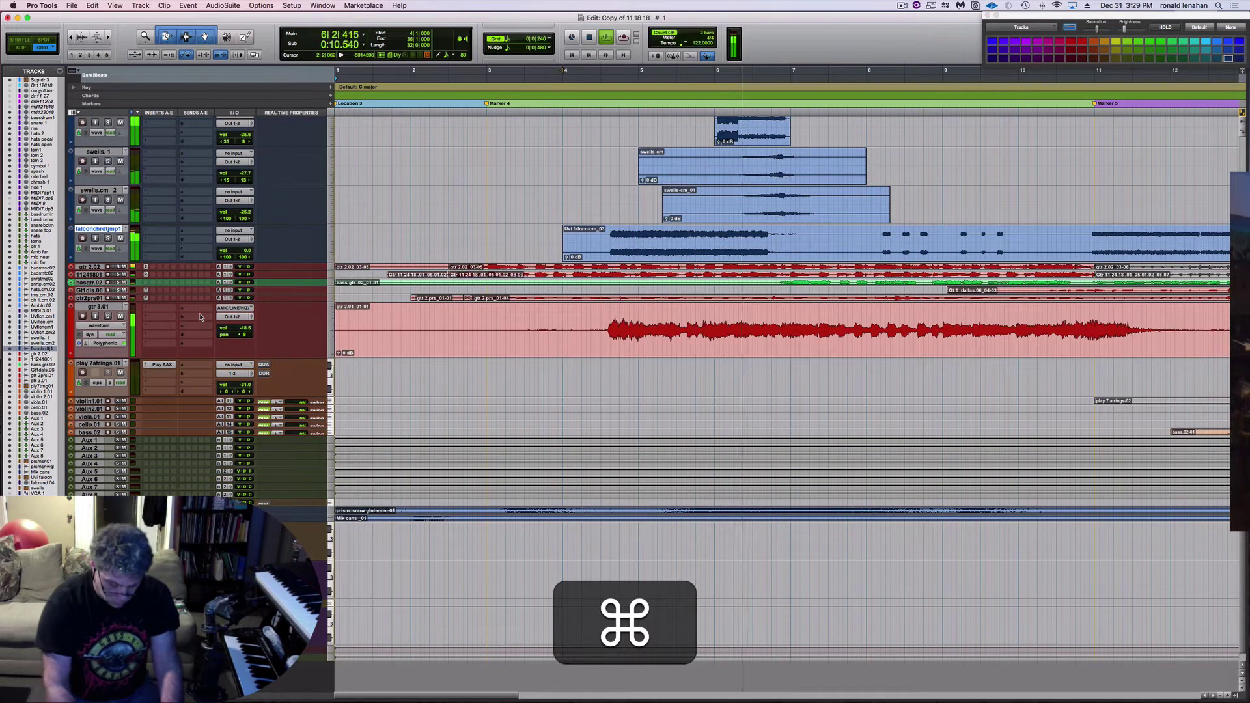
In the mixer, lower the renamed Falcon audio track's volume to about -23 dB while playing back the session
{"action": "key", "text": "super+equal"}
{"action": "key", "text": "space"}
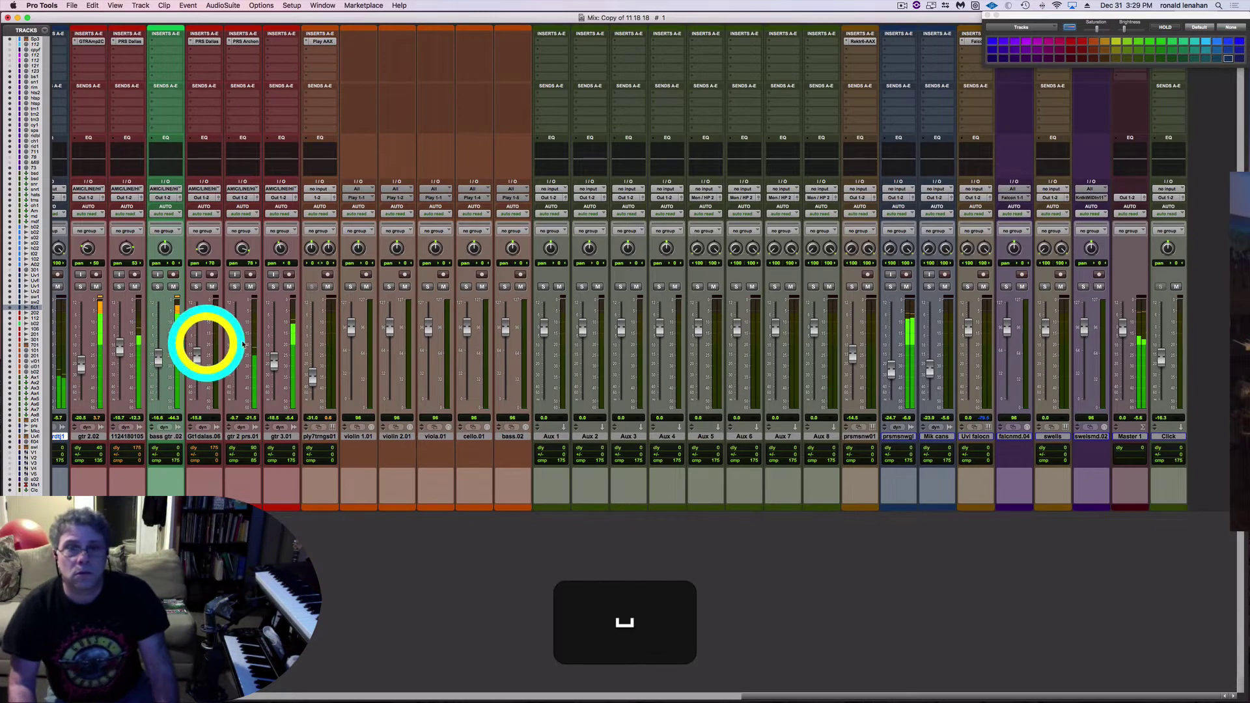
{"action": "scroll", "coordinate": [339, 351], "scroll_direction": "left", "scroll_amount": 5}
{"action": "scroll", "coordinate": [339, 360], "scroll_direction": "left", "scroll_amount": 15}
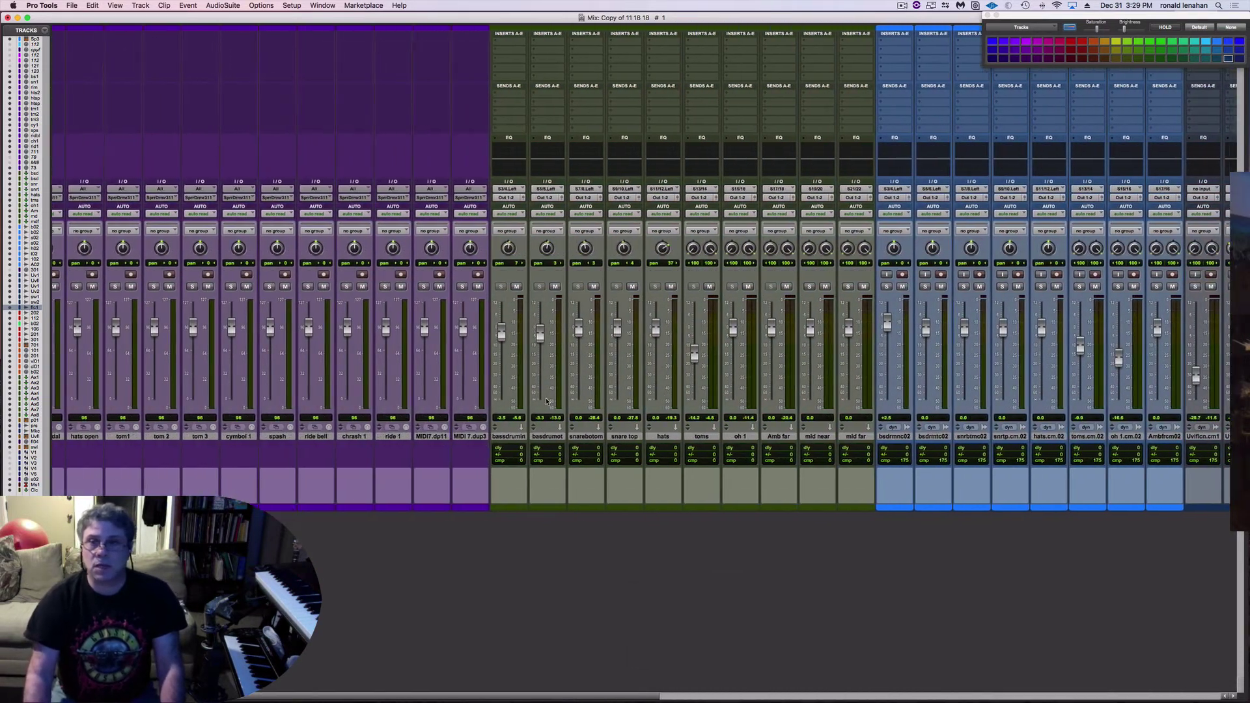
{"action": "scroll", "coordinate": [741, 376], "scroll_direction": "right", "scroll_amount": 20}
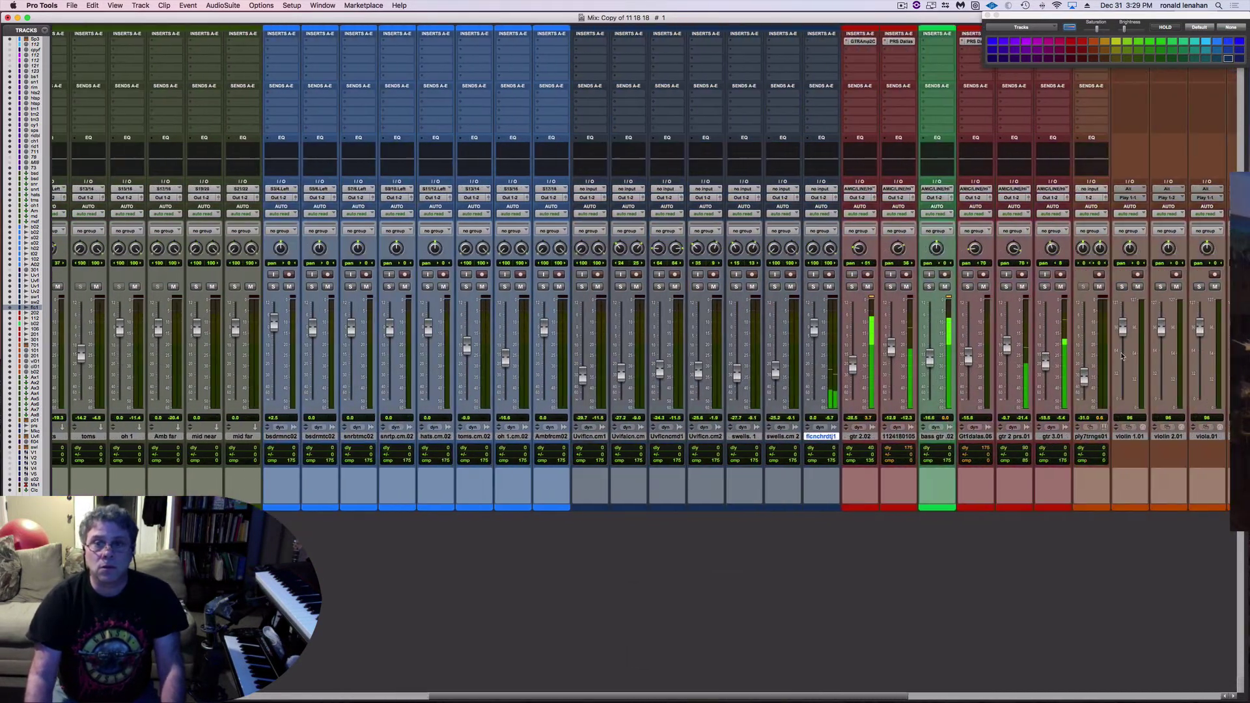
{"action": "scroll", "coordinate": [940, 364], "scroll_direction": "right", "scroll_amount": 8}
{"action": "scroll", "coordinate": [651, 358], "scroll_direction": "left", "scroll_amount": 6}
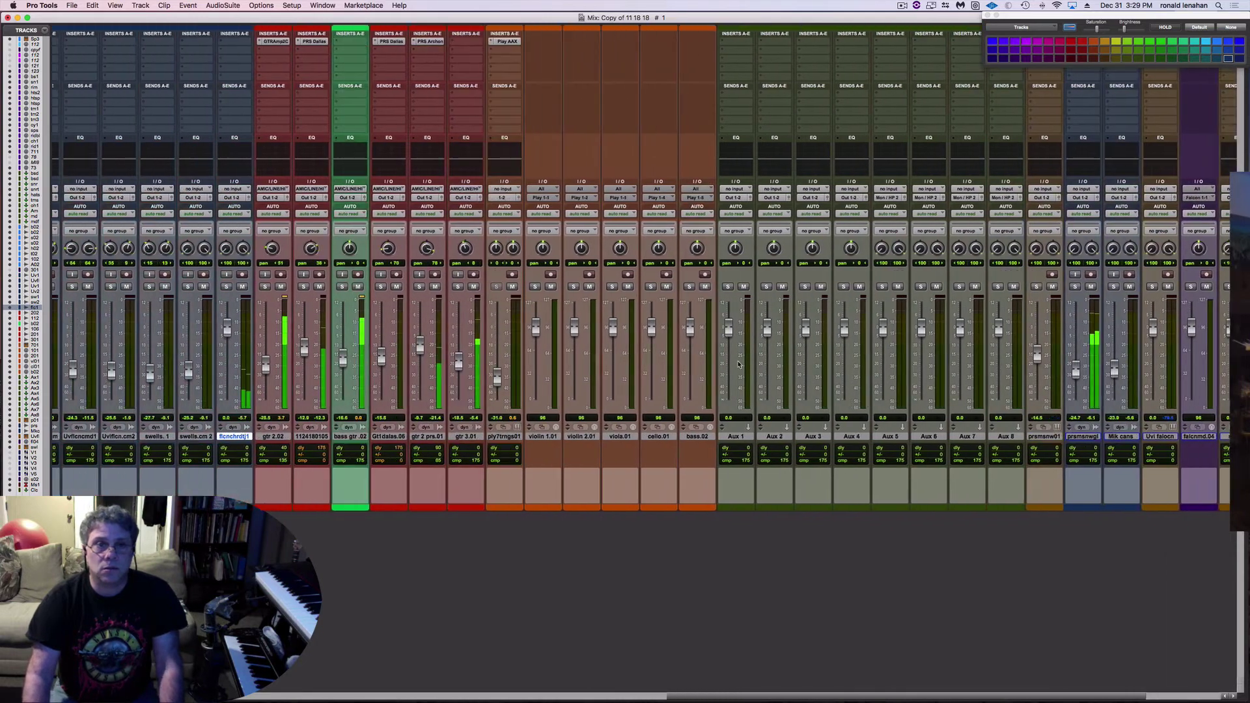
{"action": "key", "text": "space"}
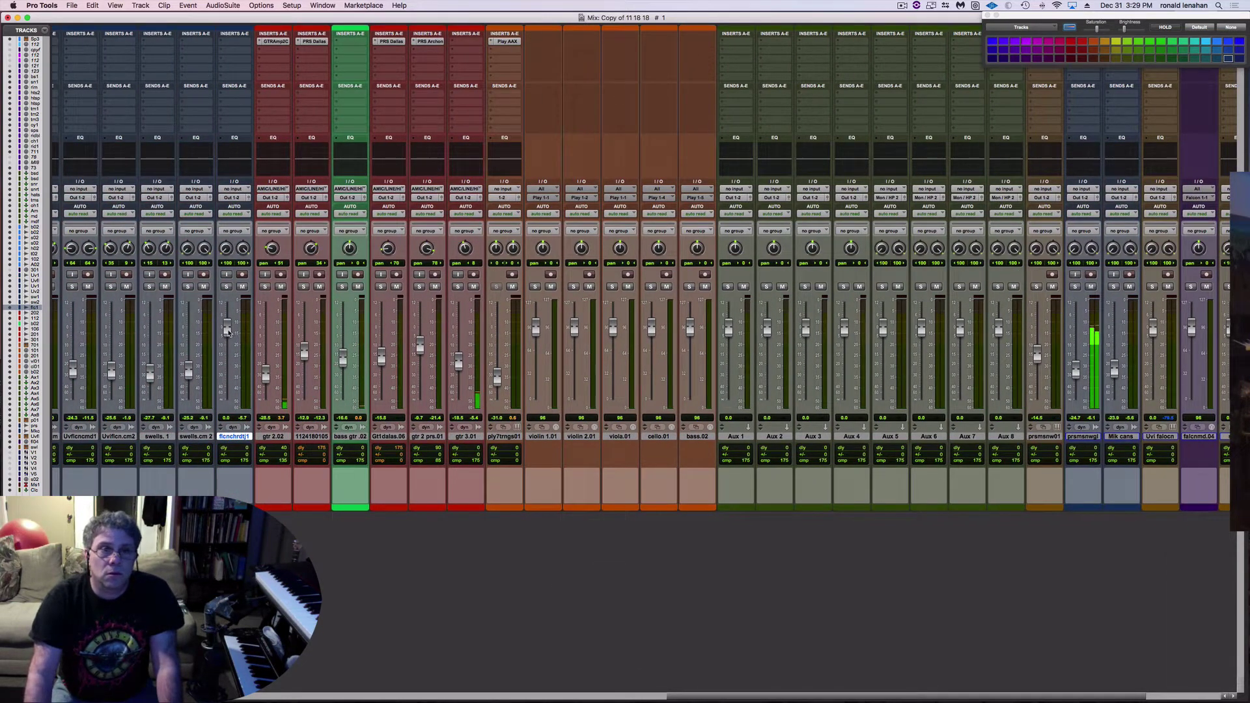
{"action": "left_click_drag", "start_coordinate": [226, 362], "coordinate": [227, 373]}
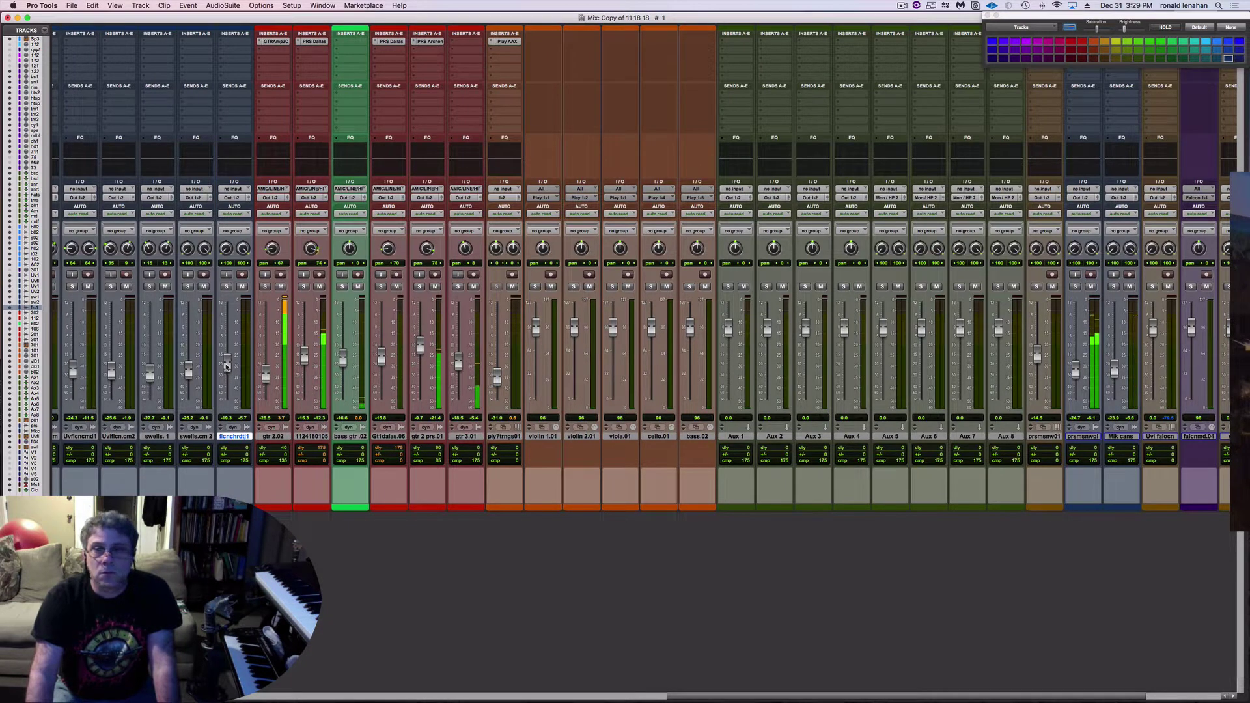
{"action": "key", "text": "space"}
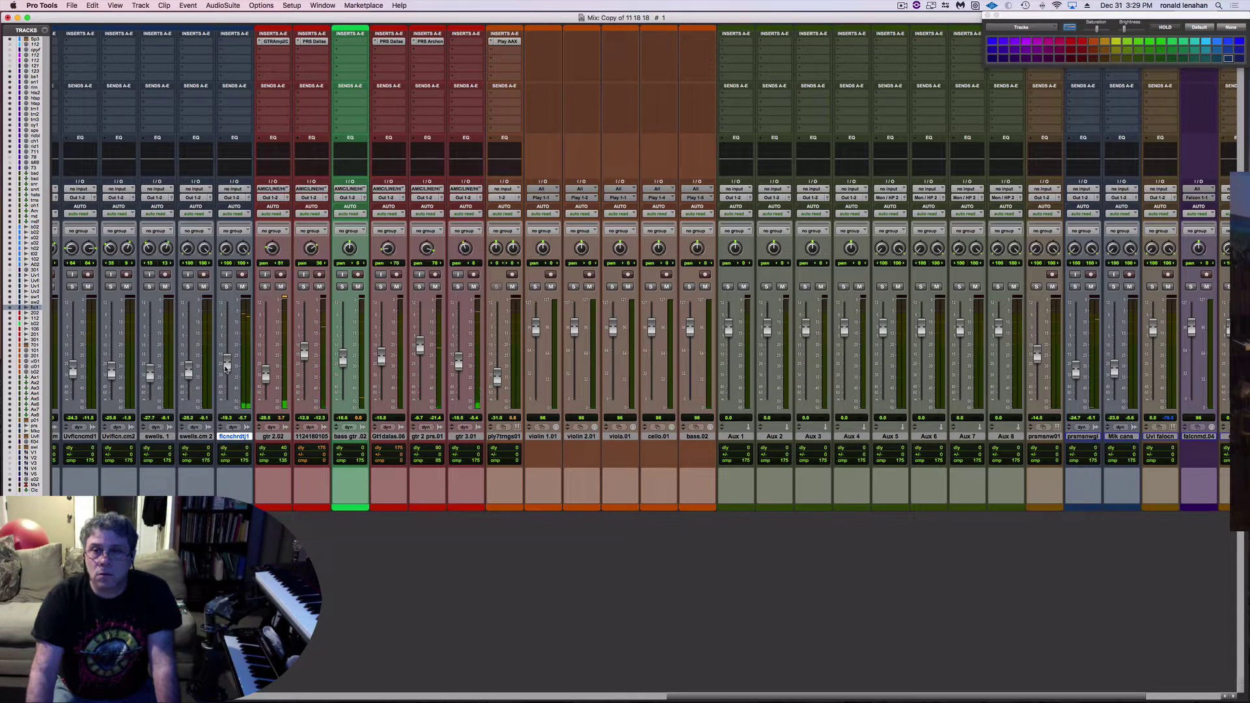
{"action": "key", "text": "space"}
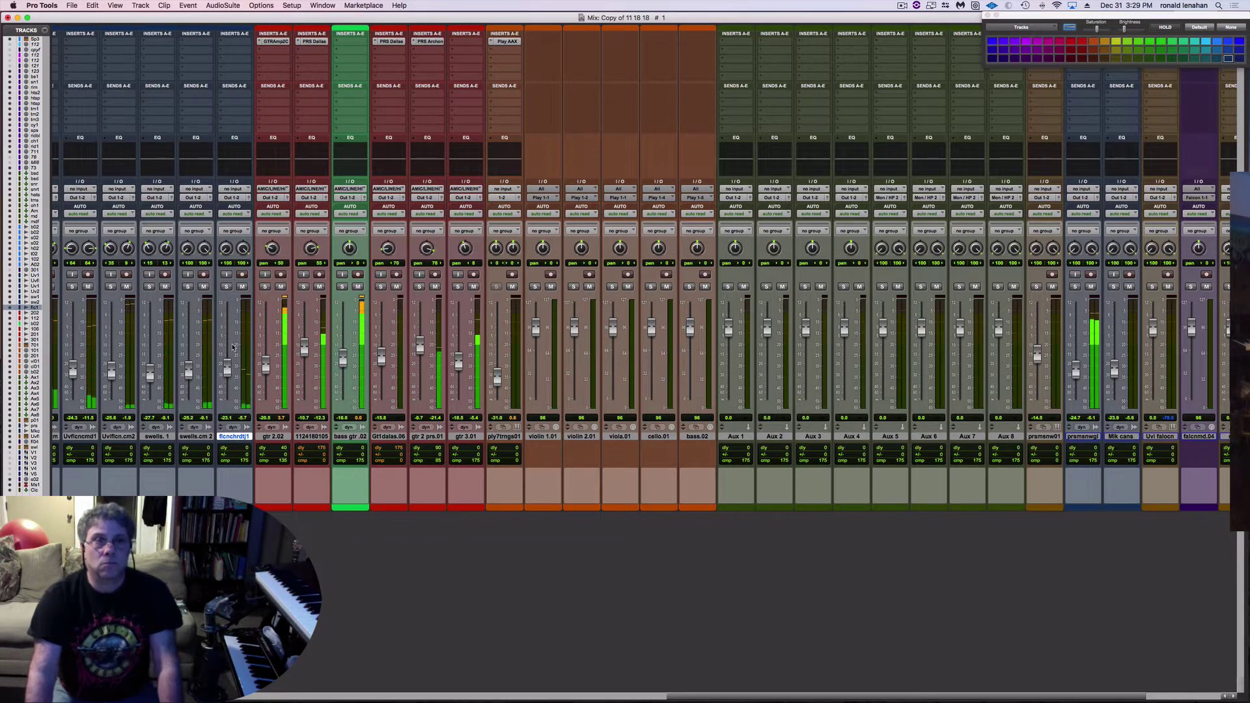
Save the session and replay it to check the Falcon audio track in the mix
{"action": "key", "text": "space"}
{"action": "key", "text": "cmd+s"}
{"action": "key", "text": "cmd+space"}
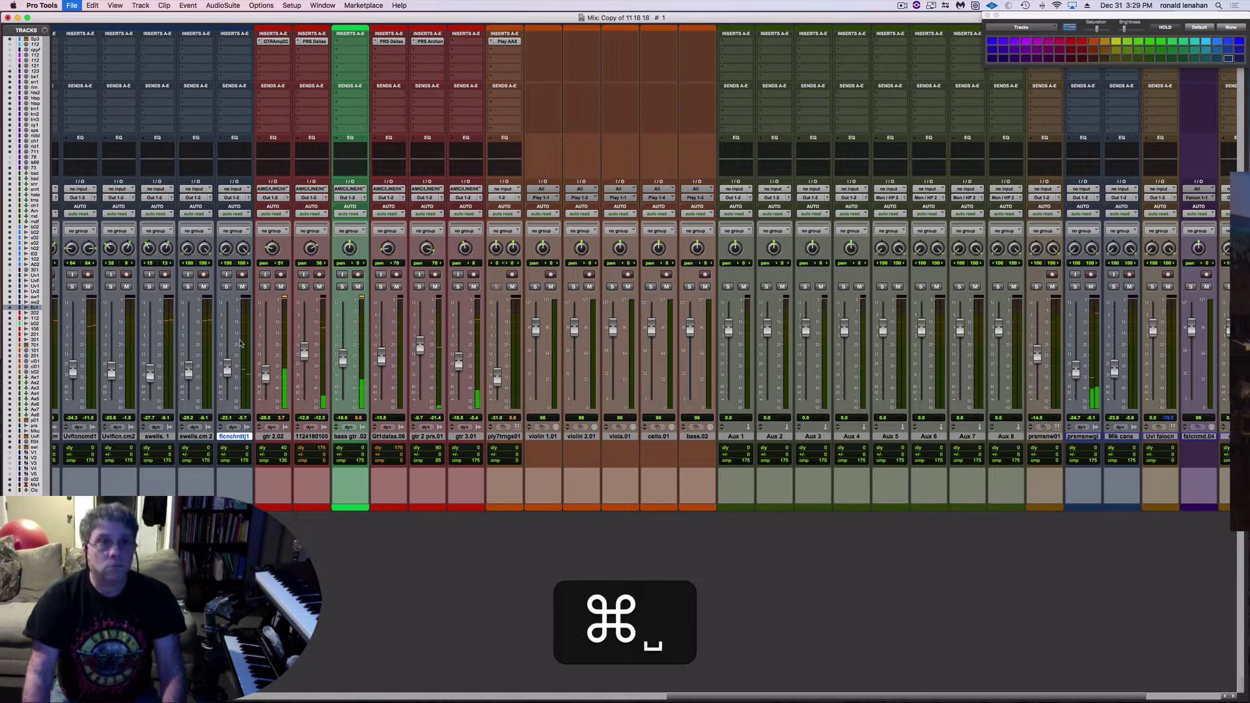
{"action": "key", "text": "space"}
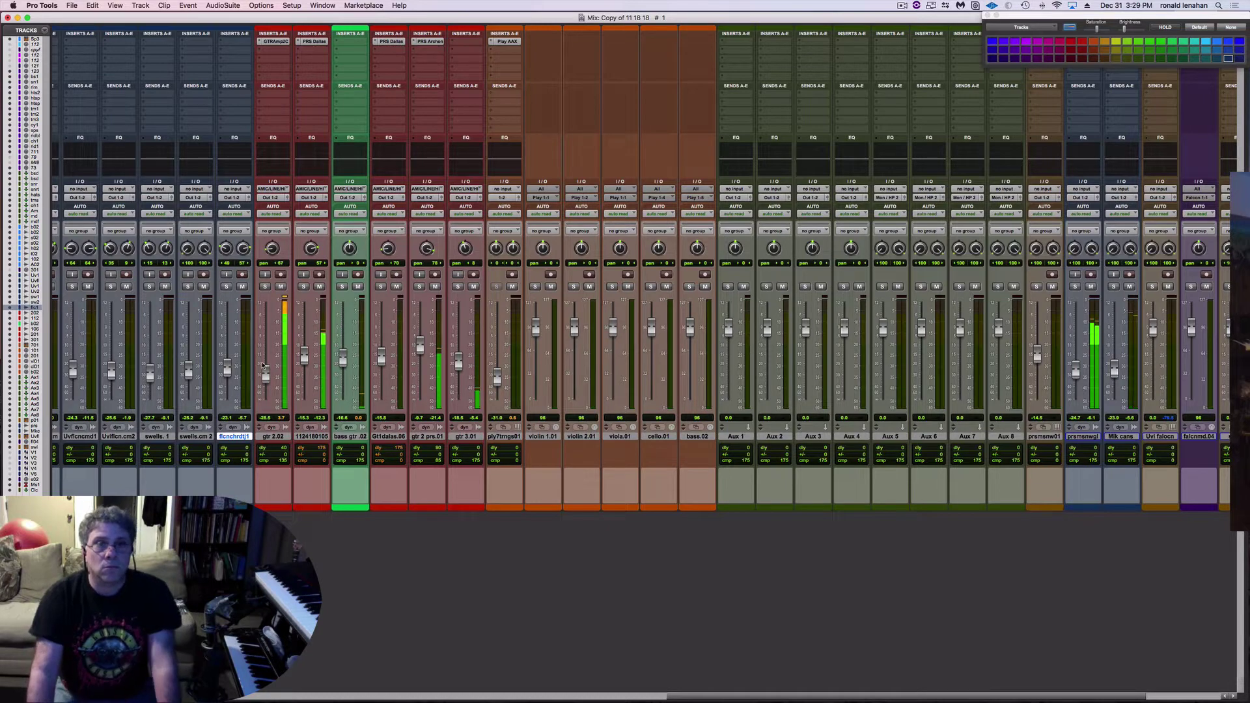
Check the renamed Falcon audio track by briefly soloing it during playback in the mixer, and save the session
{"action": "scroll", "coordinate": [644, 267], "scroll_direction": "left", "scroll_amount": 10}
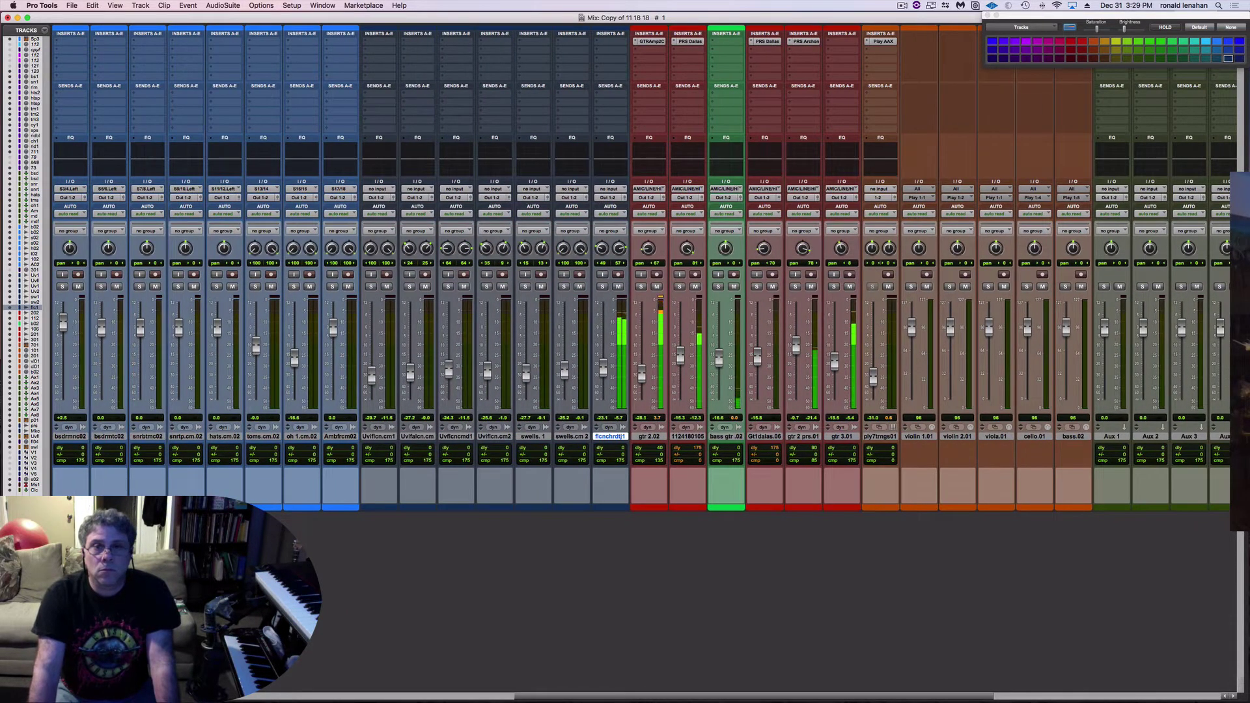
{"action": "left_click", "coordinate": [602, 288]}
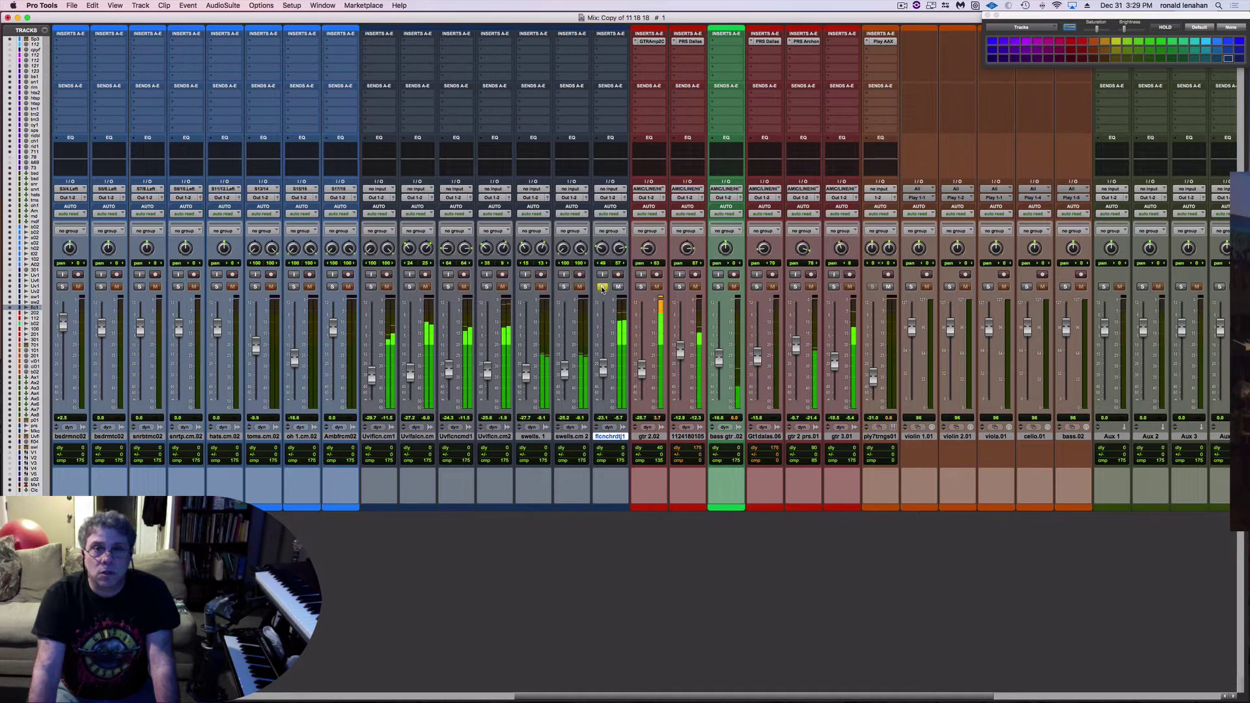
{"action": "left_click", "coordinate": [602, 287]}
{"action": "key", "text": "space"}
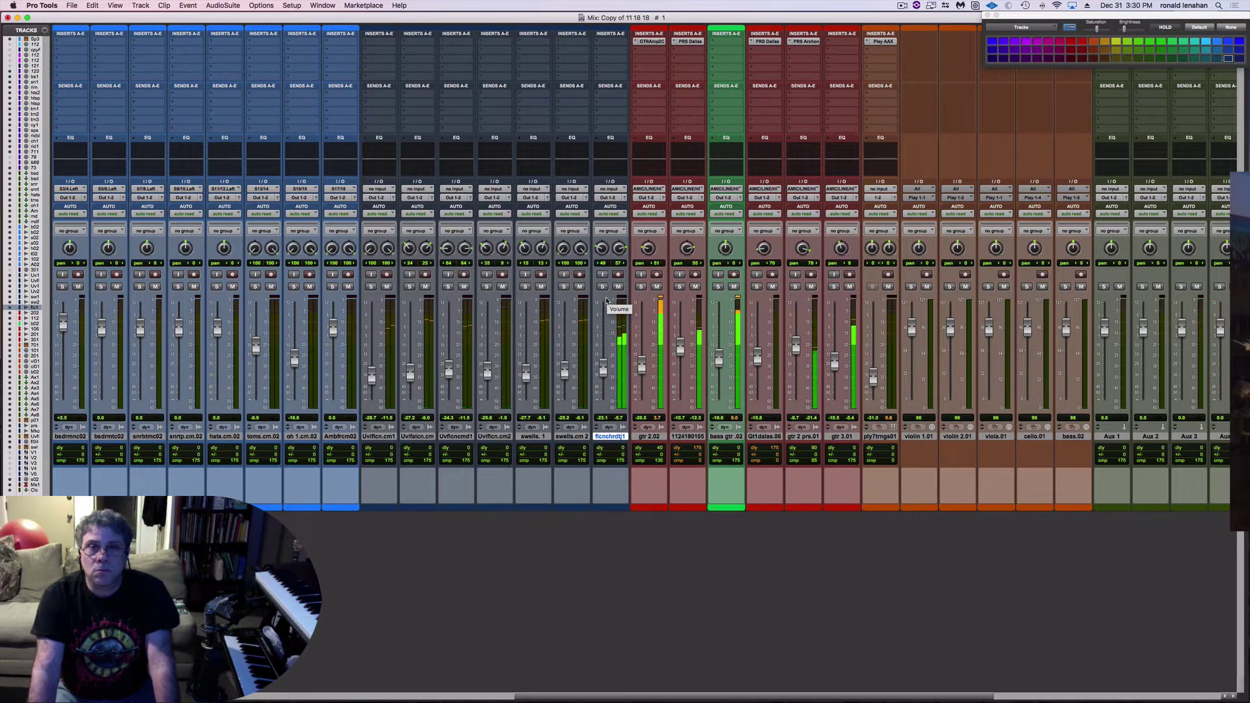
{"action": "key", "text": "space"}
{"action": "key", "text": "super+s"}
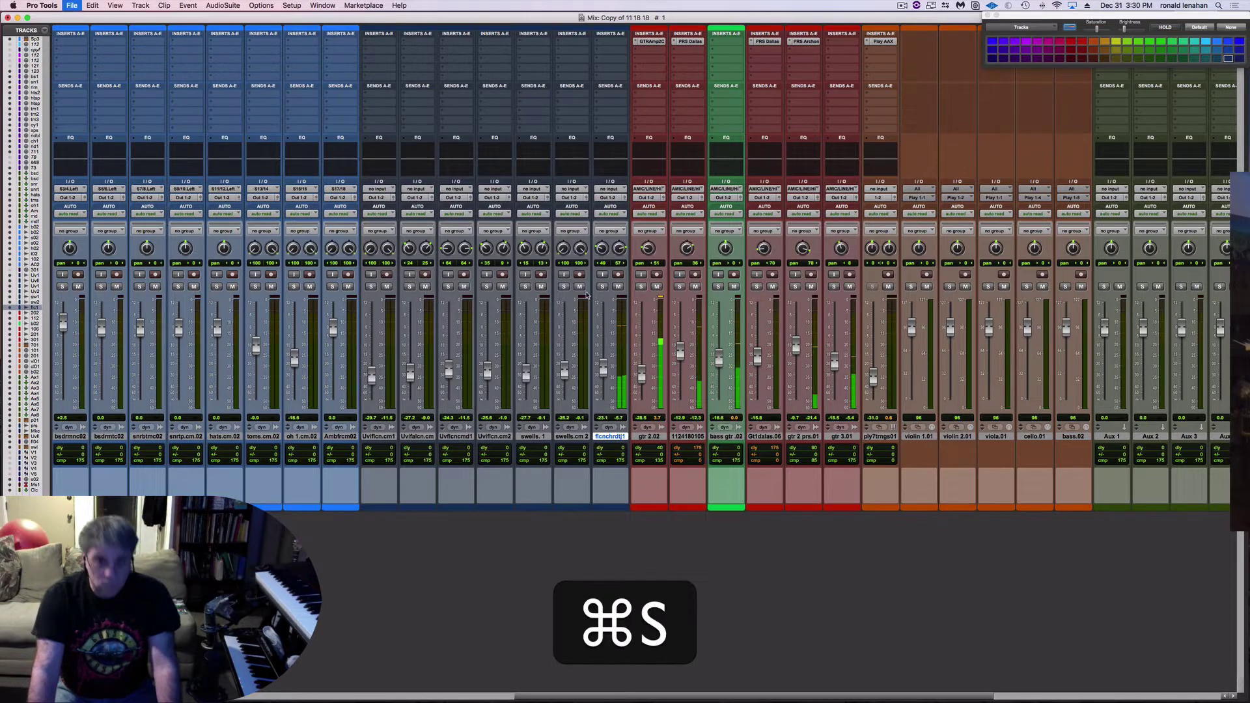
Reopen the Falcon instrument from the mixer and show the Falcon Factory soundbank's categories with the Chords folder collapsed
{"action": "scroll", "coordinate": [942, 77], "scroll_direction": "right", "scroll_amount": 10}
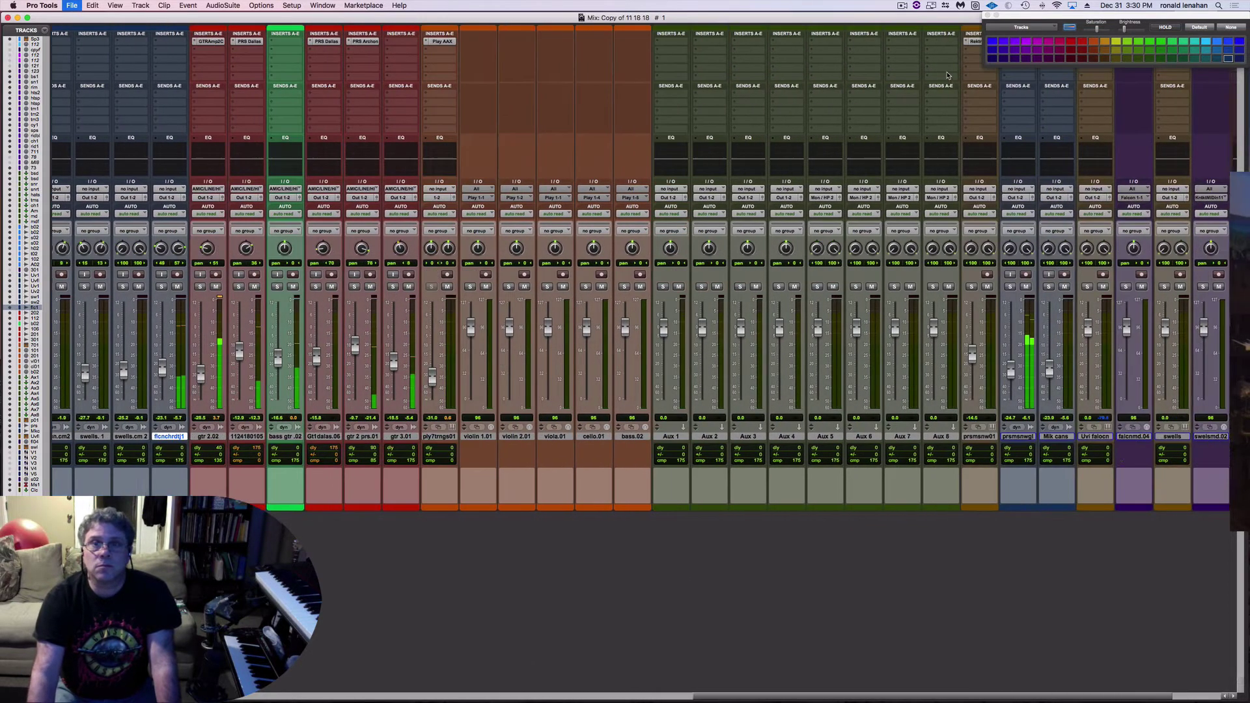
{"action": "key", "text": "super+equal"}
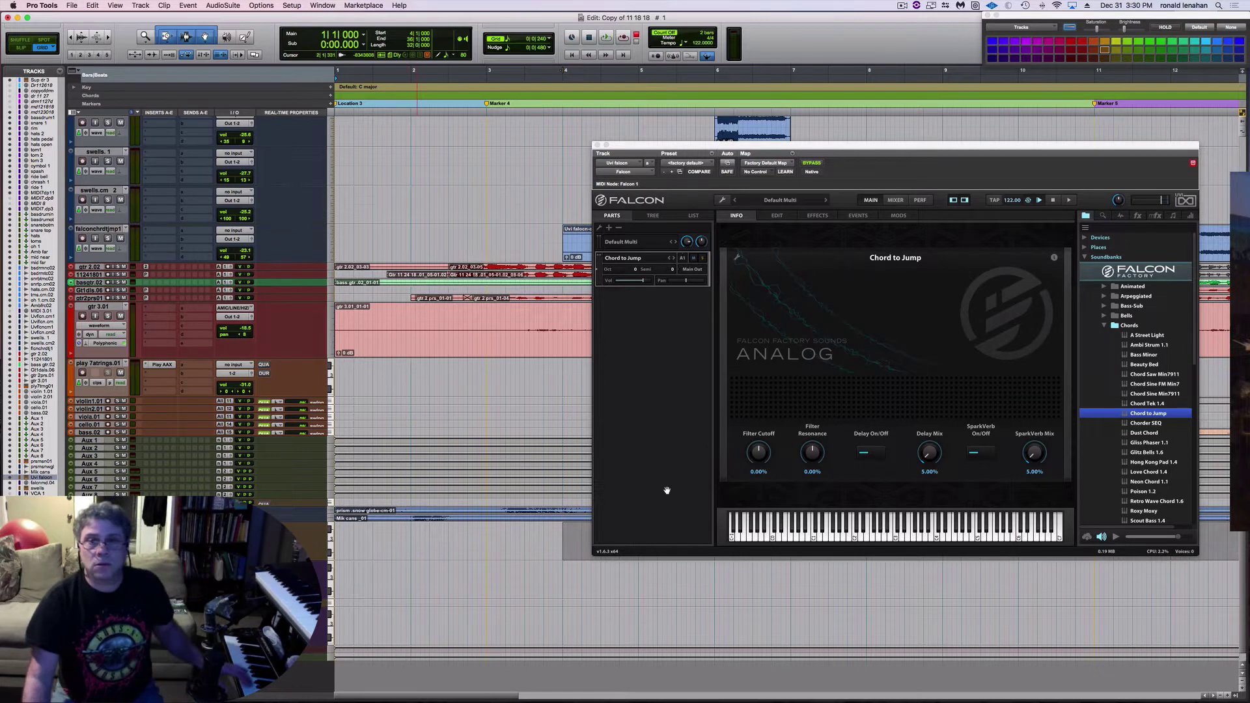
{"action": "left_click", "coordinate": [1104, 326]}
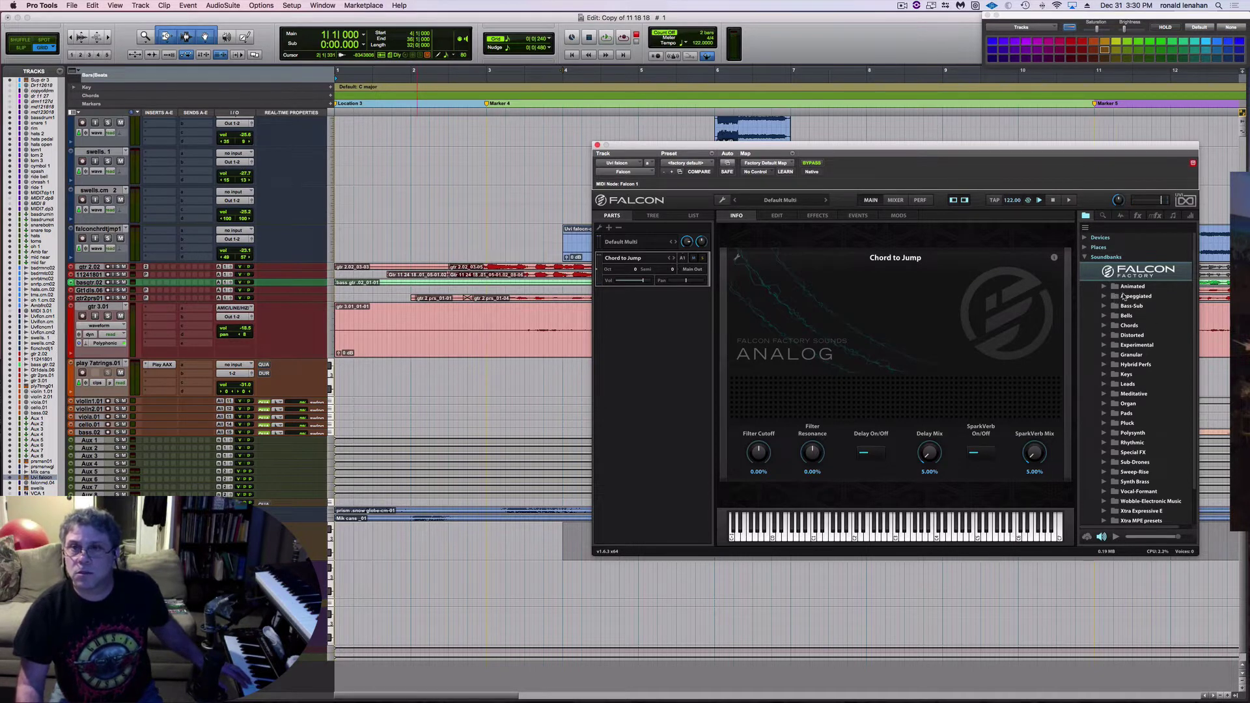
{"action": "left_click", "coordinate": [1084, 257]}
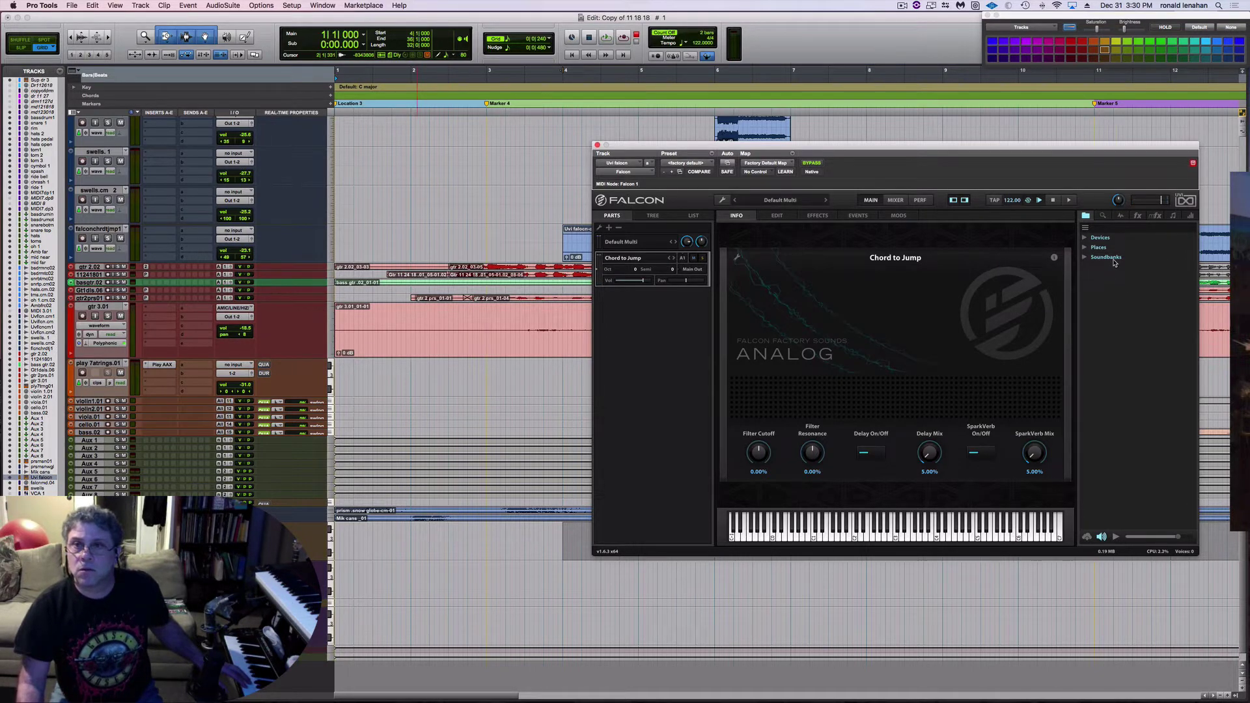
{"action": "left_click", "coordinate": [1101, 261]}
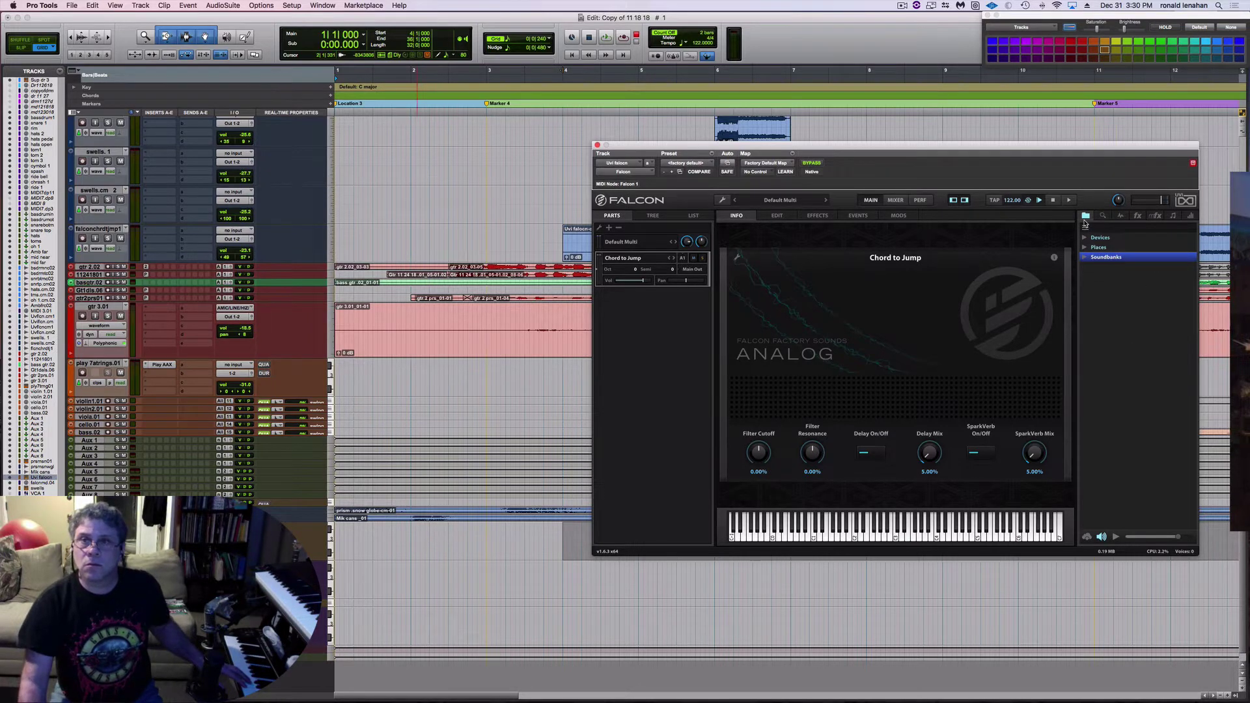
{"action": "left_click", "coordinate": [1084, 258]}
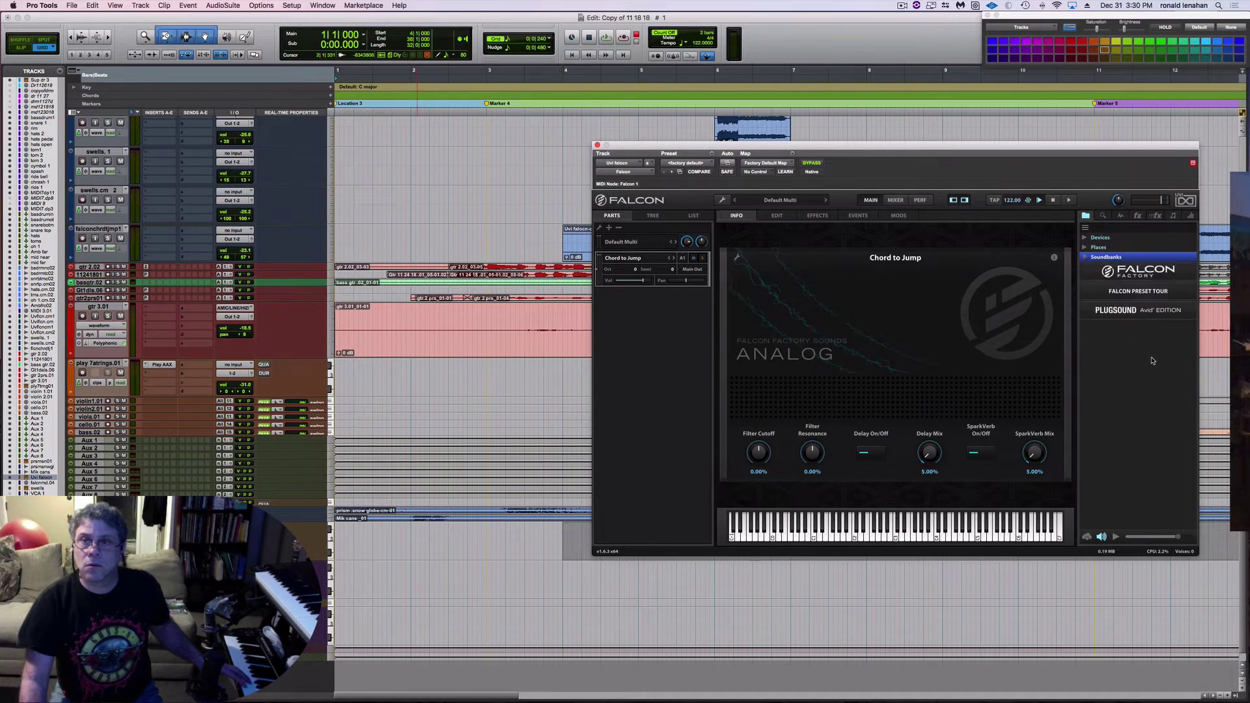
{"action": "left_click", "coordinate": [1121, 277]}
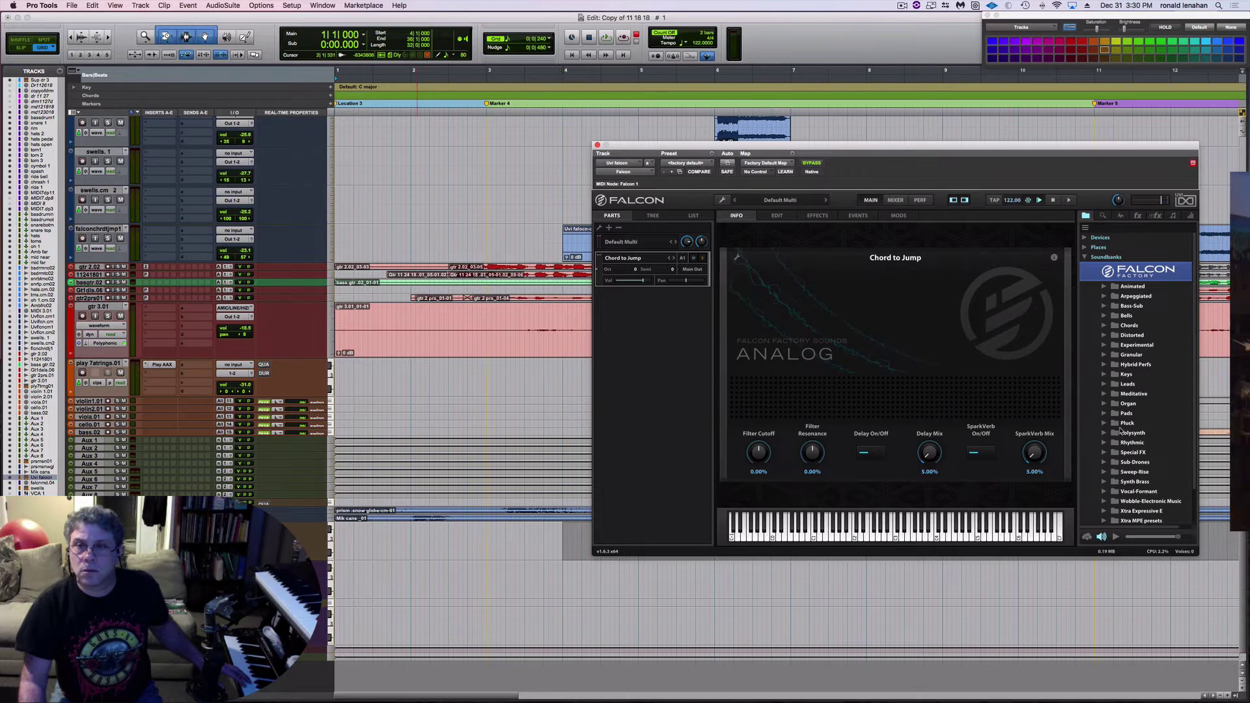
Load the Permuda 1.1 preset from the Pluck category of the Falcon Factory soundbank
{"action": "left_click", "coordinate": [1102, 423]}
{"action": "scroll", "coordinate": [1141, 500], "scroll_direction": "down", "scroll_amount": 10}
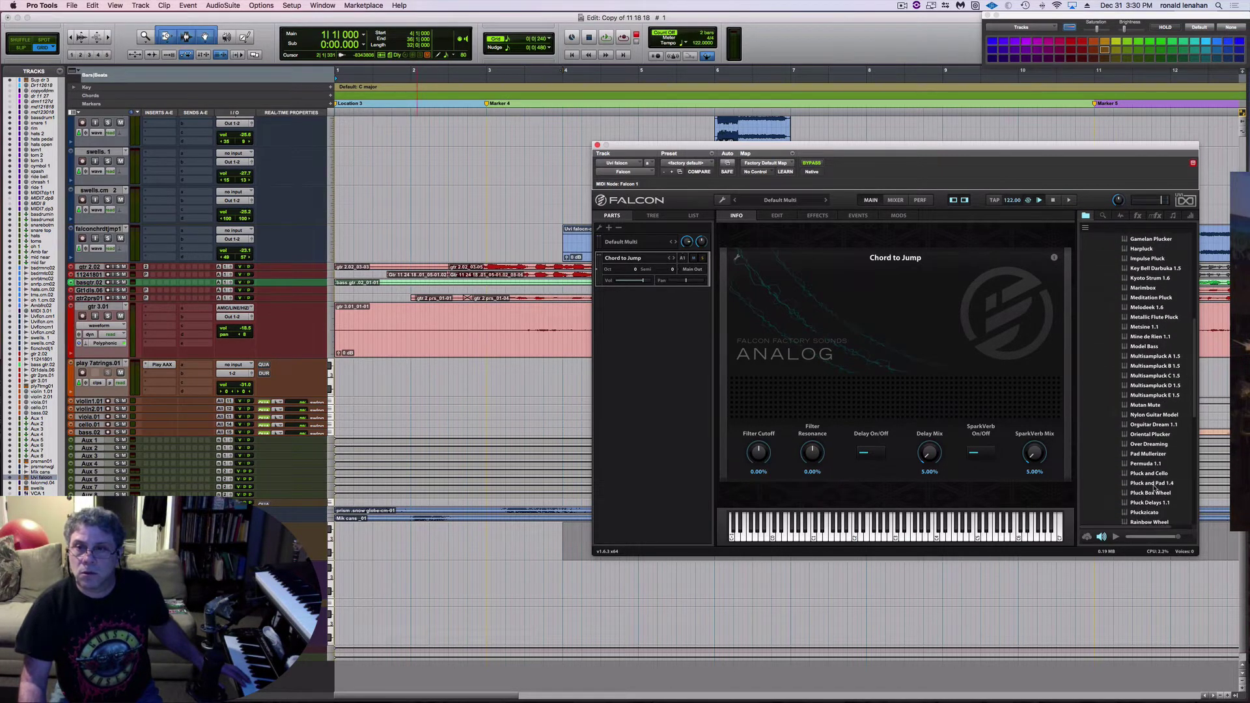
{"action": "left_click", "coordinate": [1143, 465]}
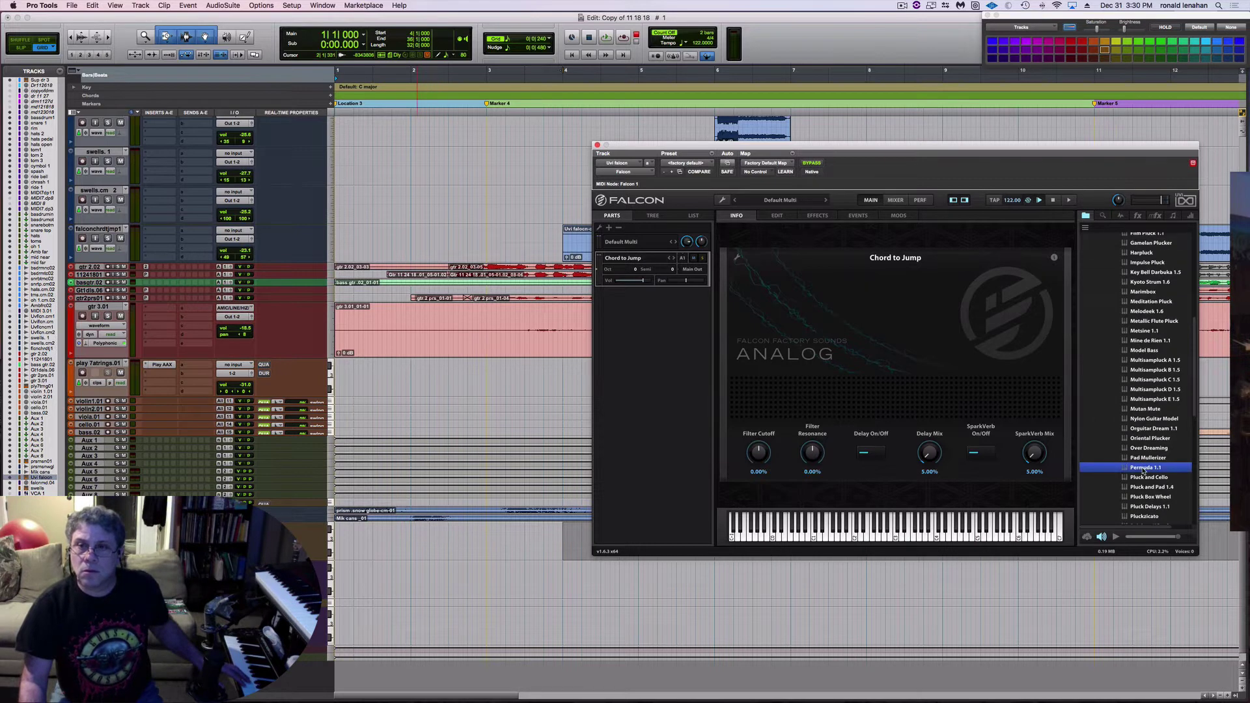
{"action": "double_click", "coordinate": [1143, 468]}
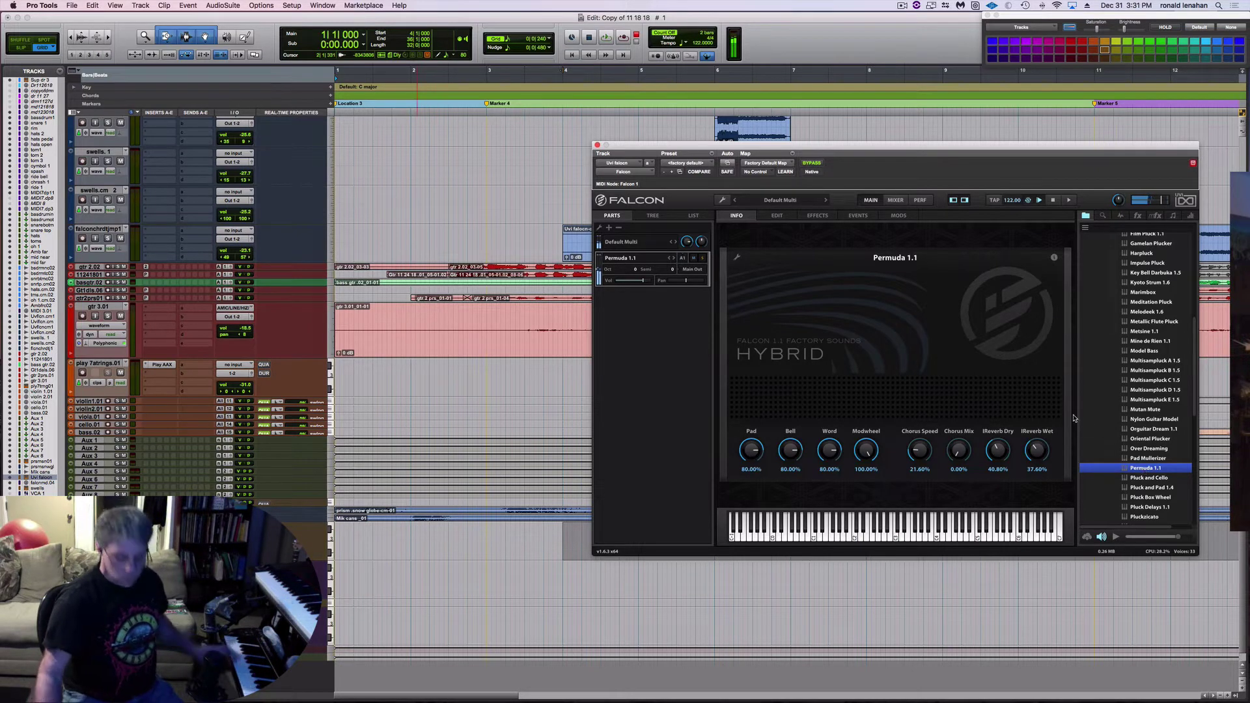
{"action": "left_click", "coordinate": [1017, 371]}
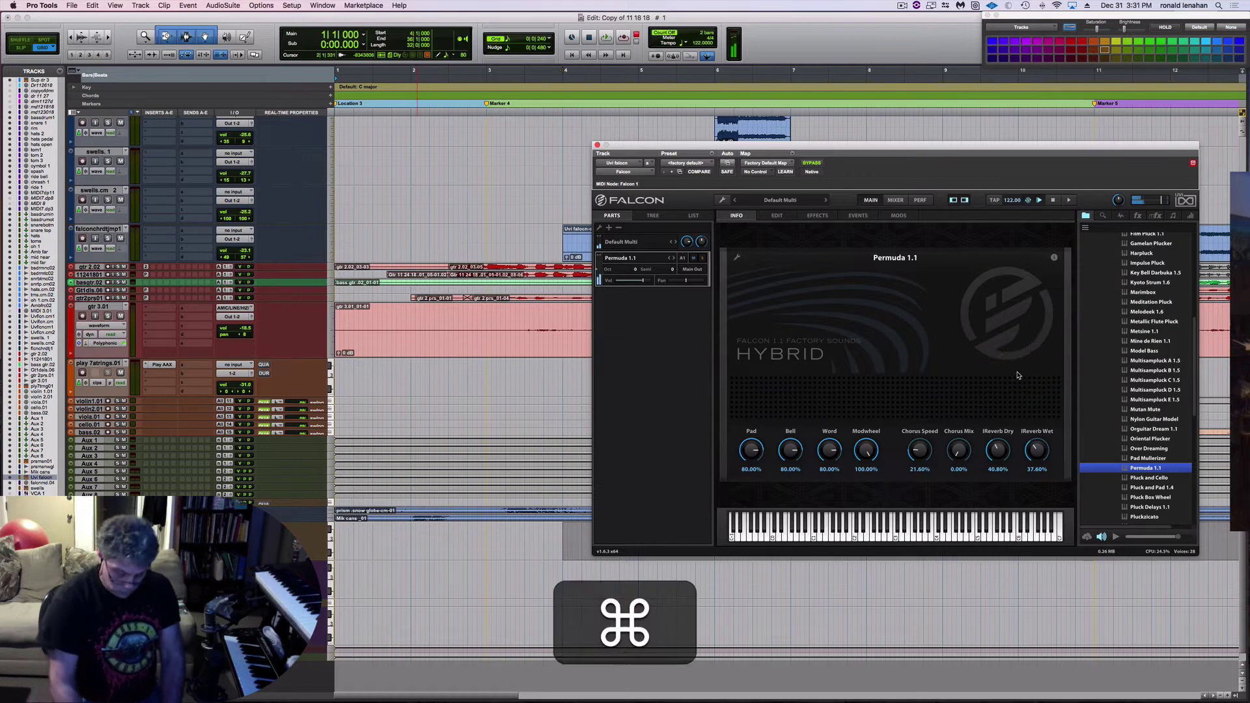
{"action": "key", "text": "super+equal"}
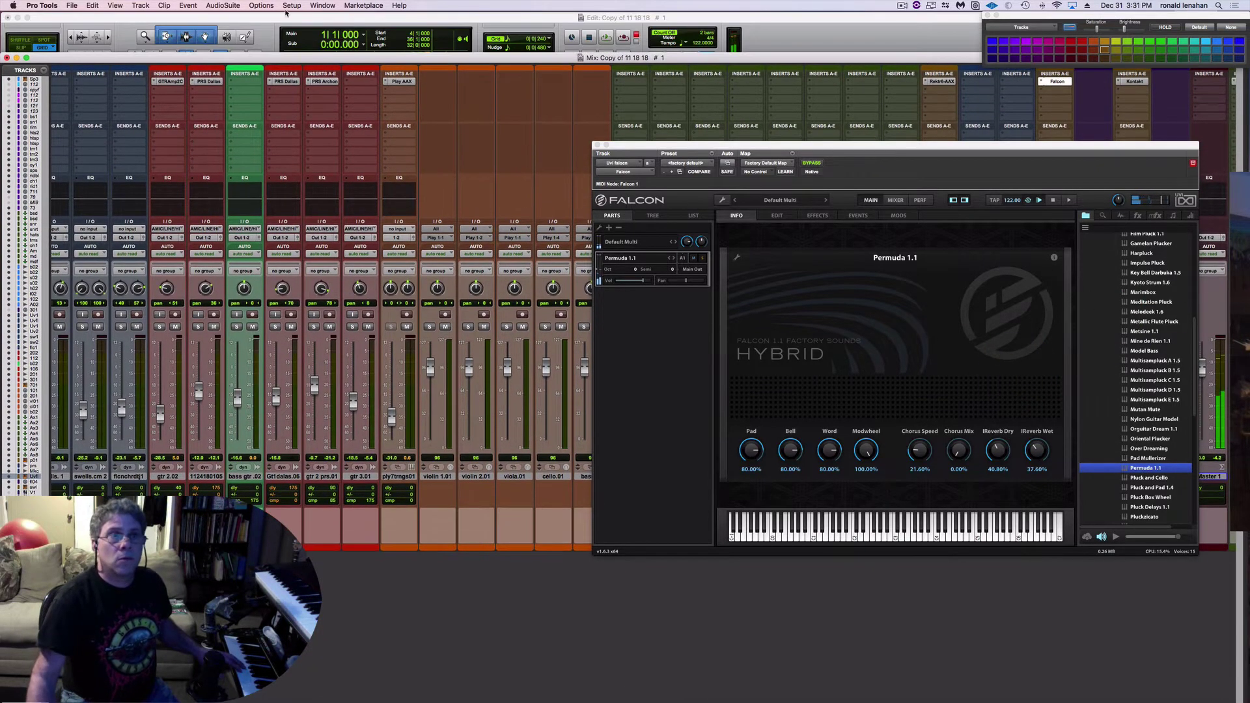
{"action": "left_click", "coordinate": [23, 49]}
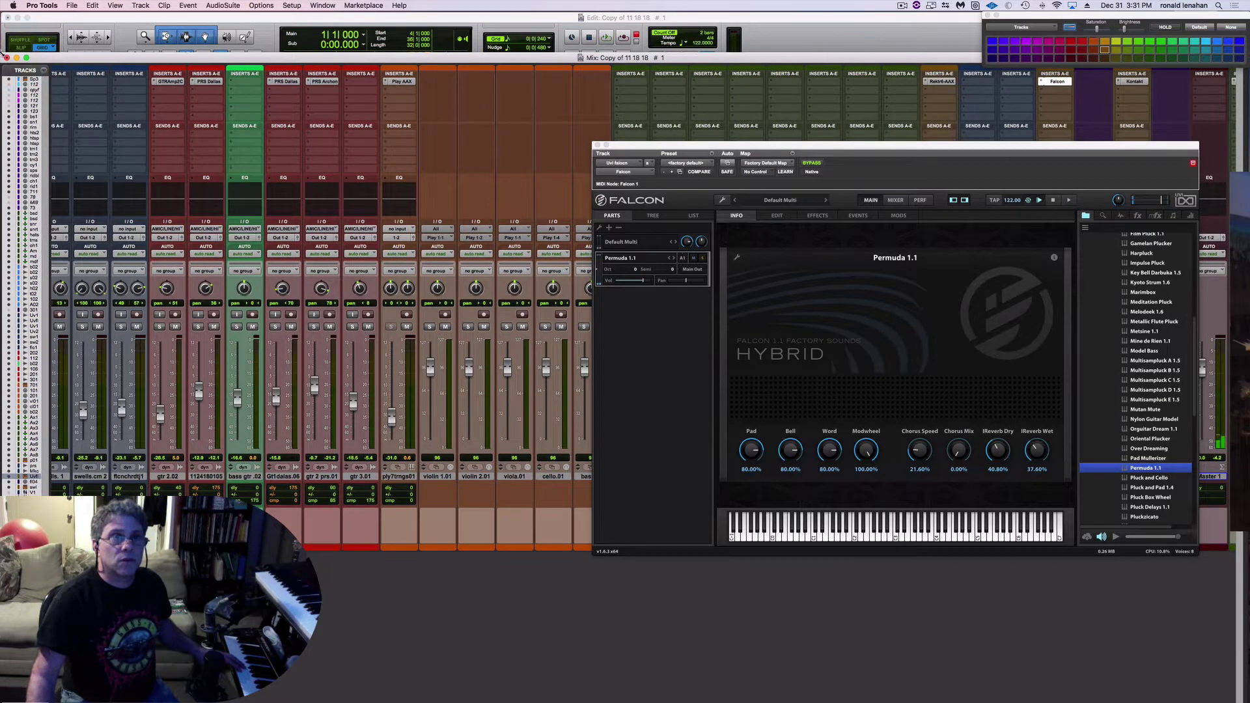
{"action": "key", "text": "super+equal"}
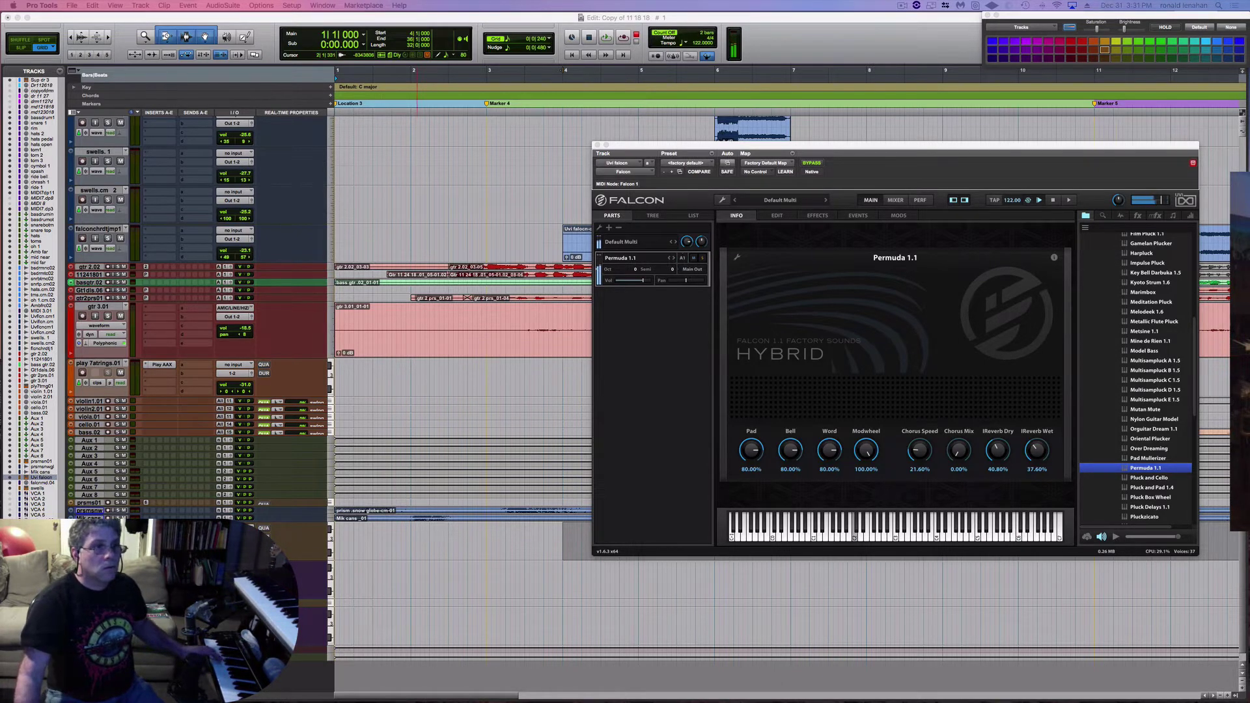
{"action": "left_click", "coordinate": [58, 309]}
{"action": "left_click", "coordinate": [474, 193]}
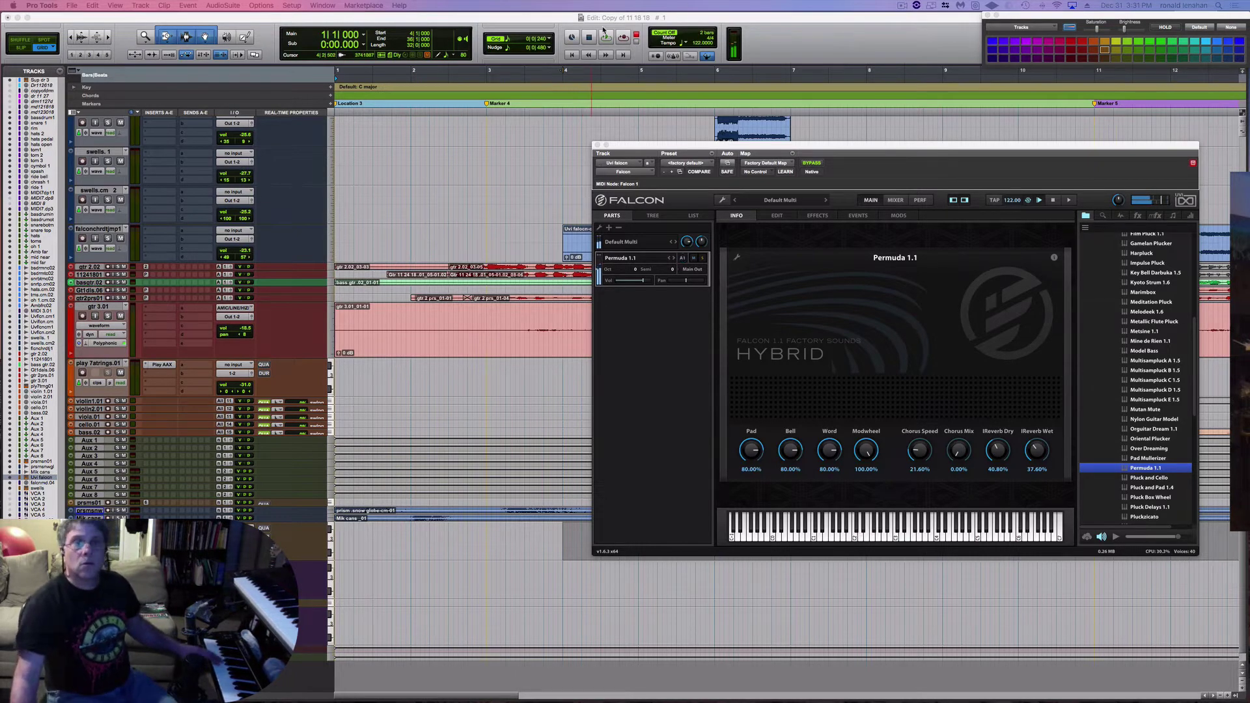
{"action": "key", "text": "F12"}
{"action": "key", "text": "F11"}
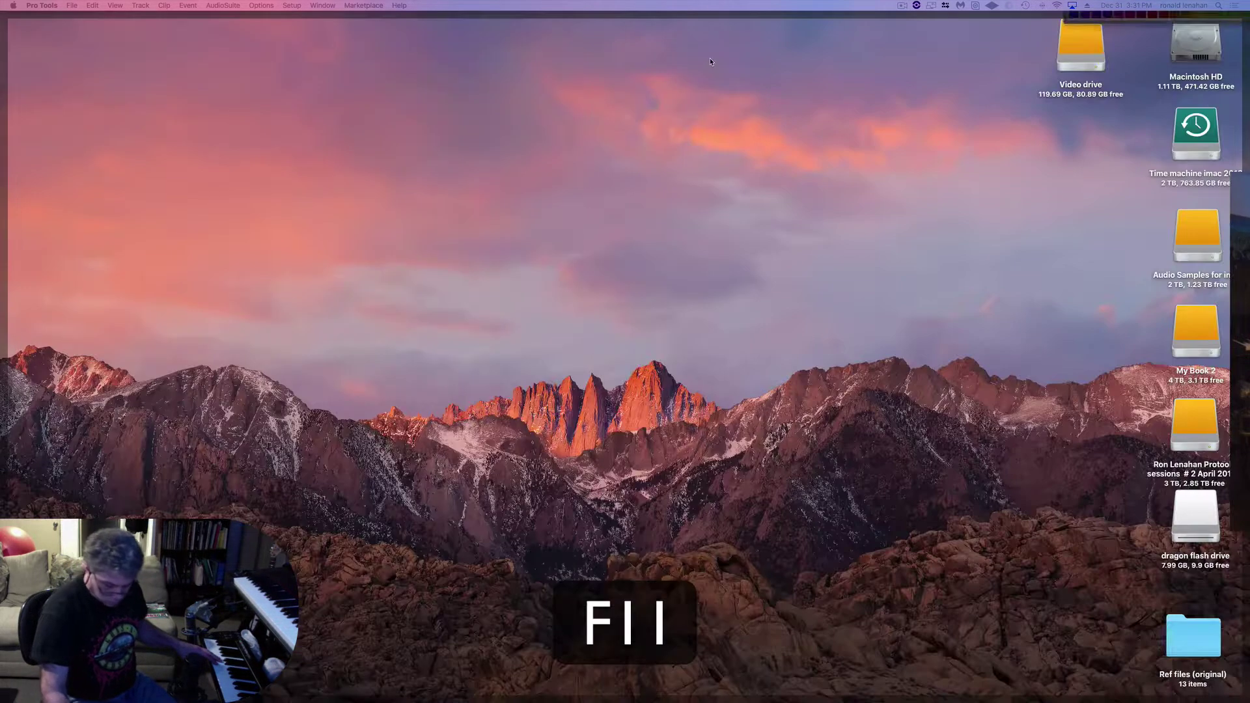
{"action": "key", "text": "super+F11"}
{"action": "key", "text": "super+s"}
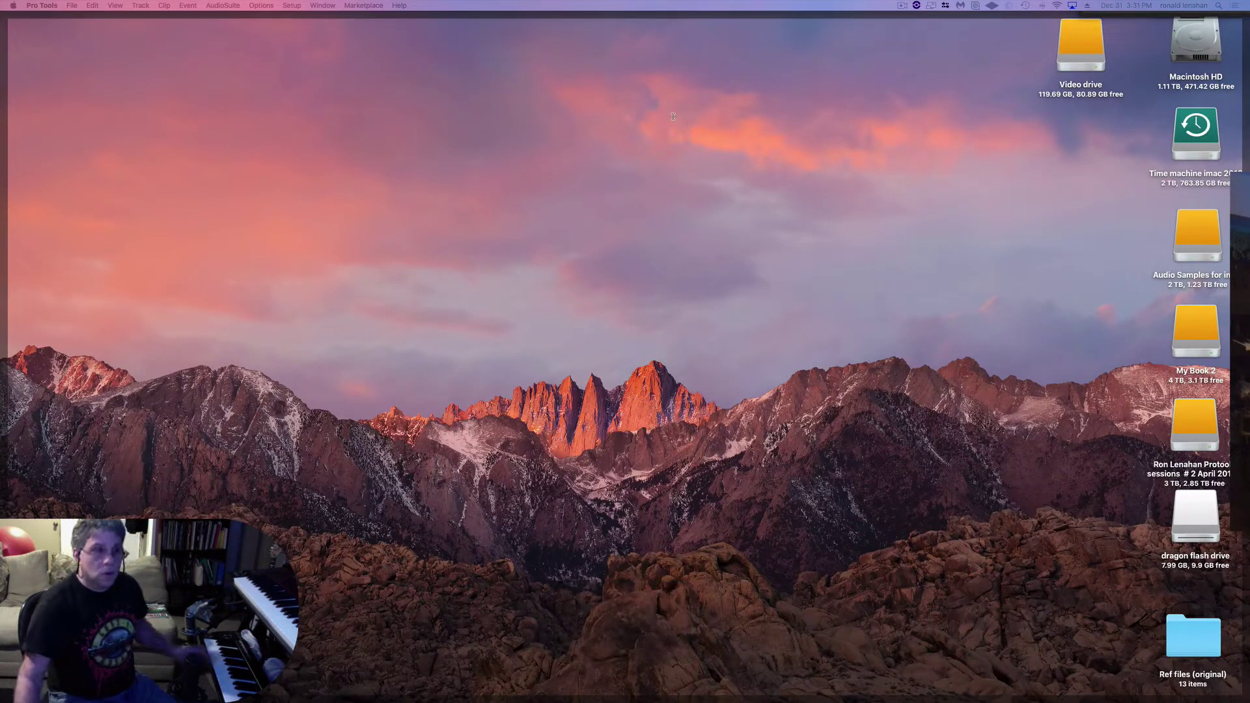
{"action": "key", "text": "space"}
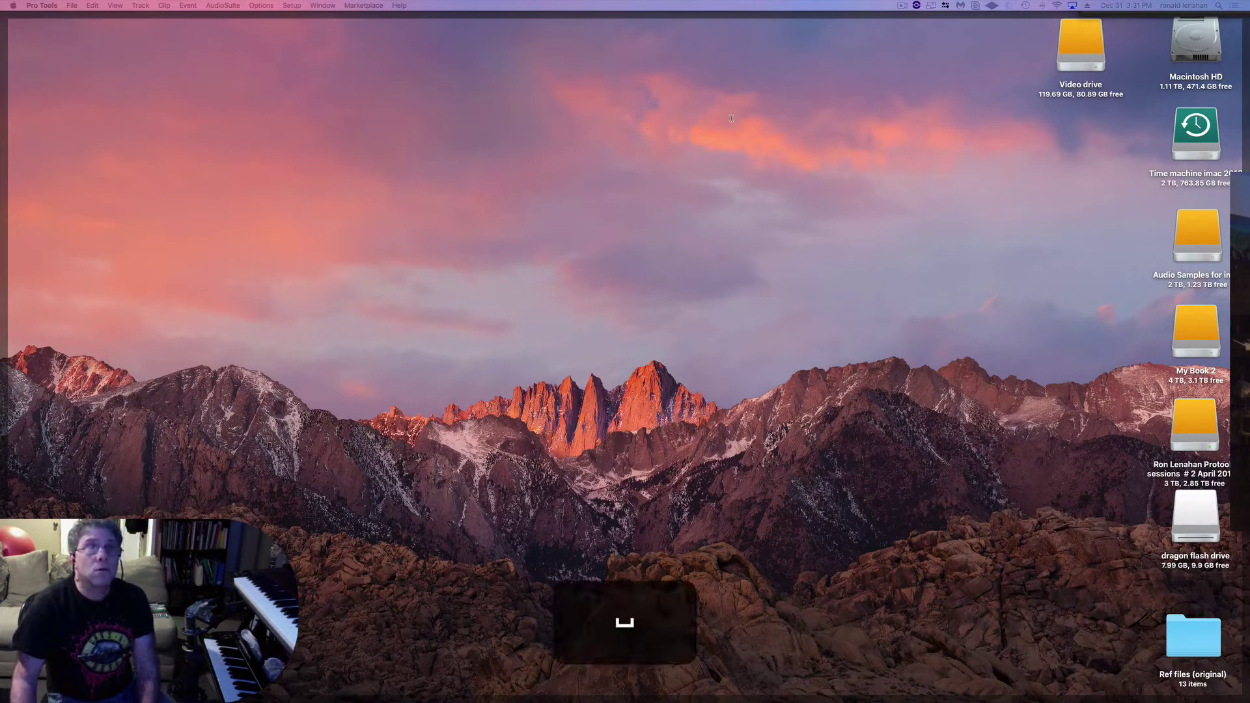
{"action": "left_click", "coordinate": [711, 140]}
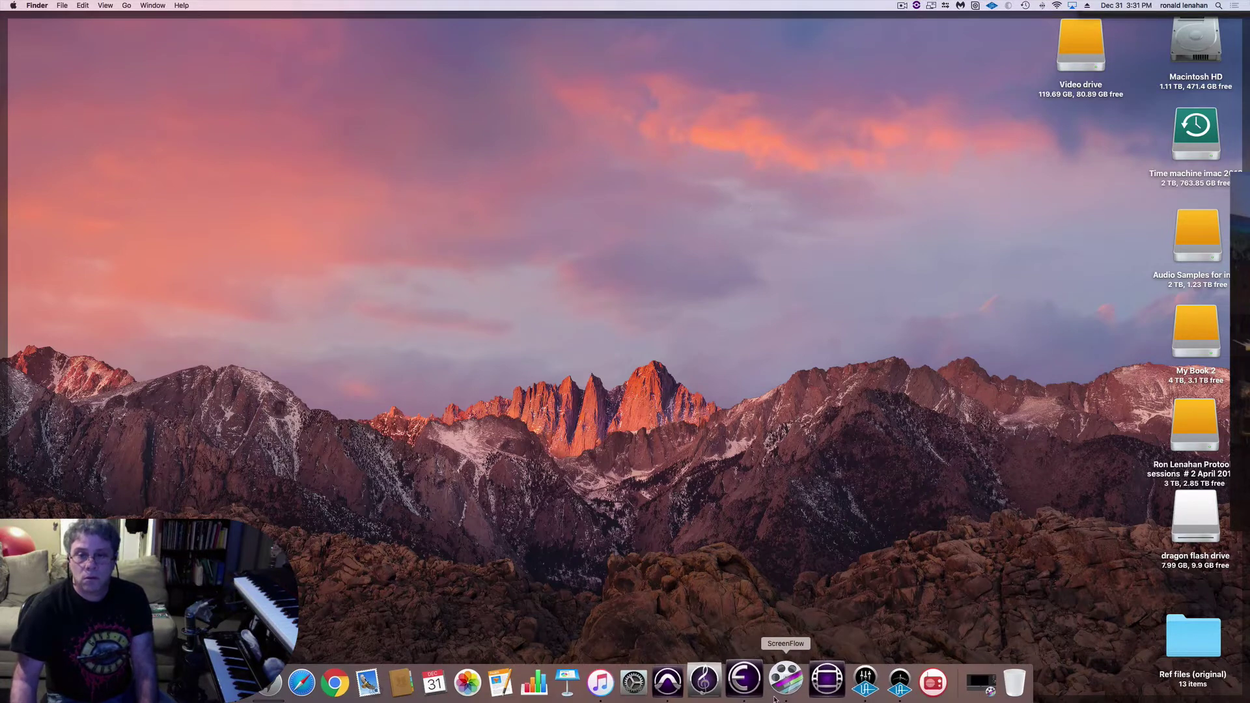
{"action": "left_click", "coordinate": [684, 681]}
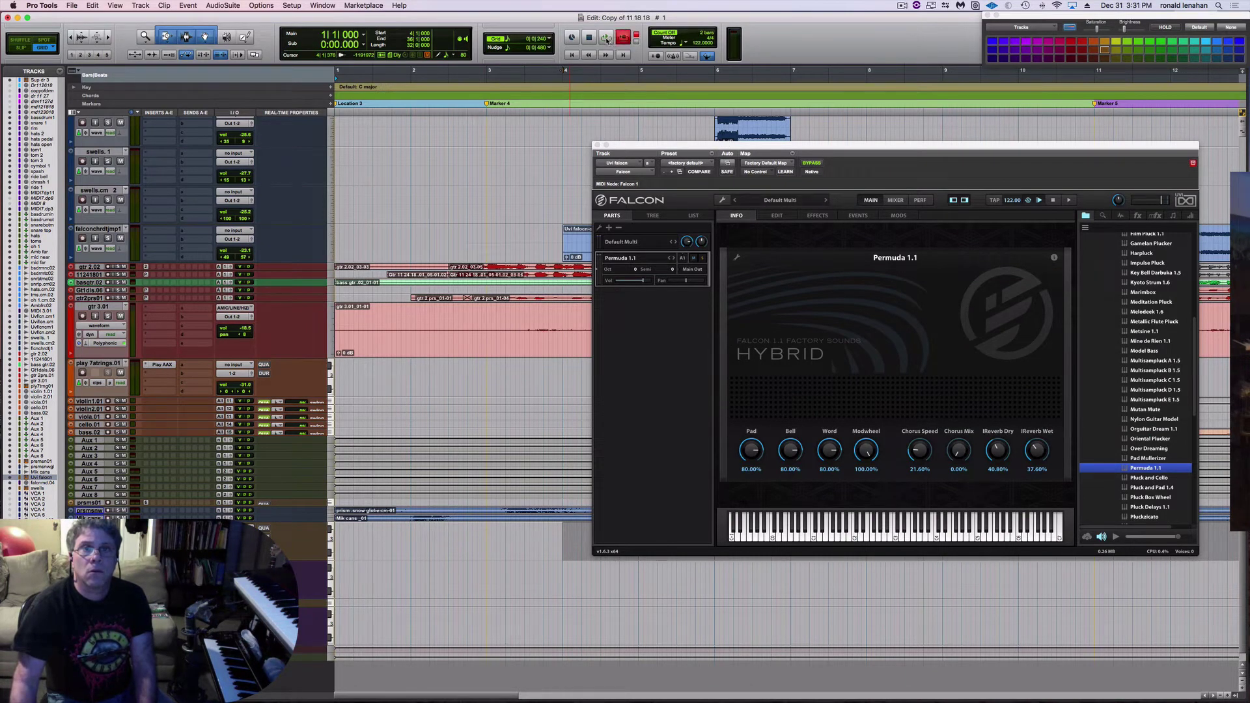
Record the Permuda 1.1 part on the Falcon MIDI track from the session start to about bar 34, and save the session
{"action": "key", "text": "super+s"}
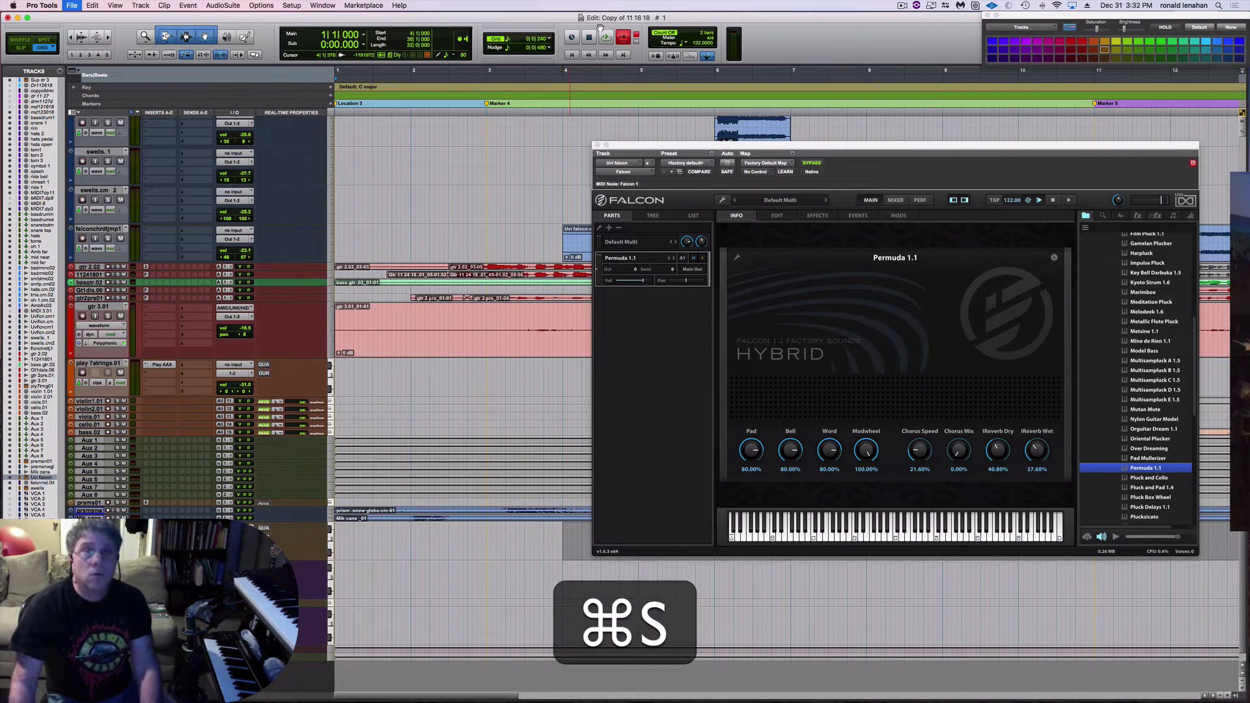
{"action": "left_click", "coordinate": [606, 37]}
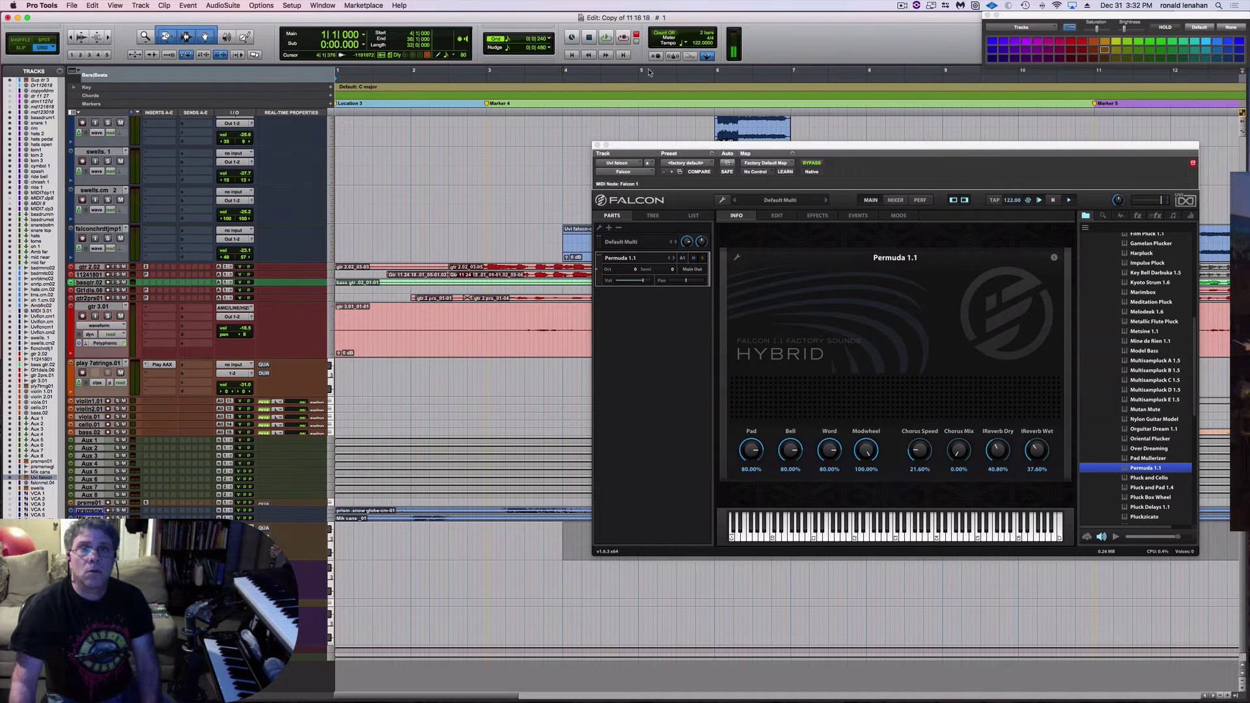
{"action": "left_click_drag", "start_coordinate": [627, 145], "coordinate": [645, 70]}
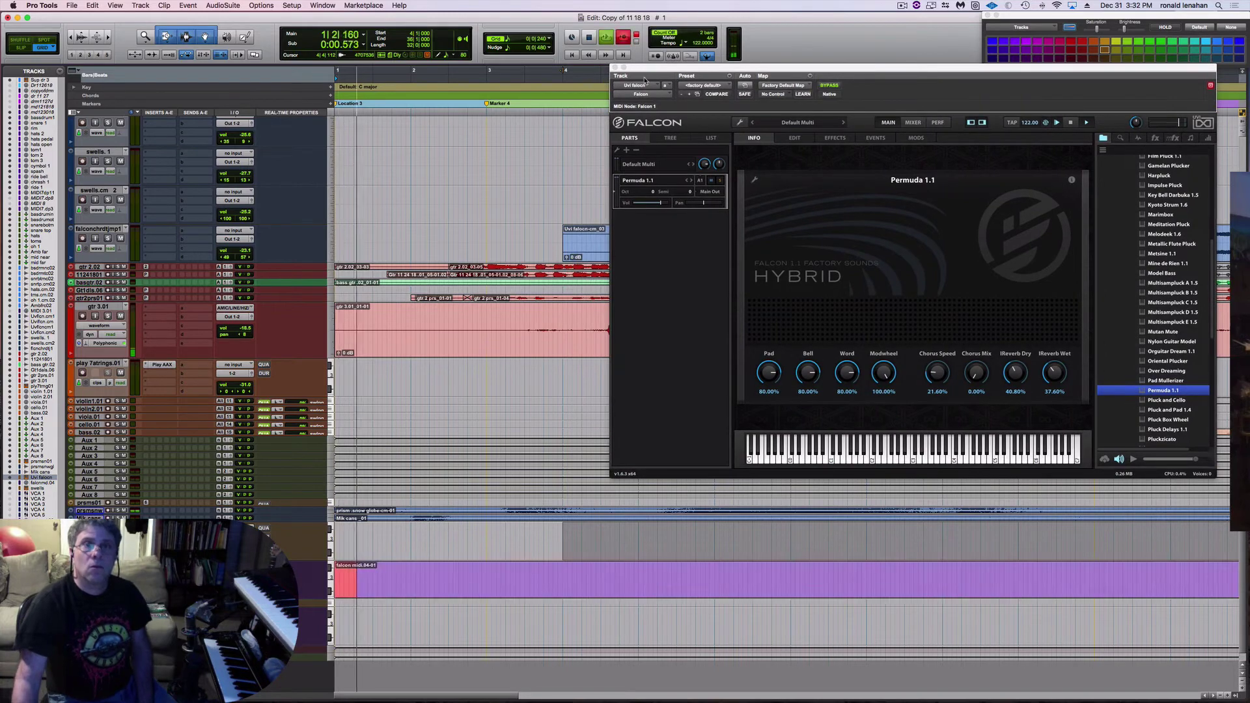
{"action": "key", "text": "7"}
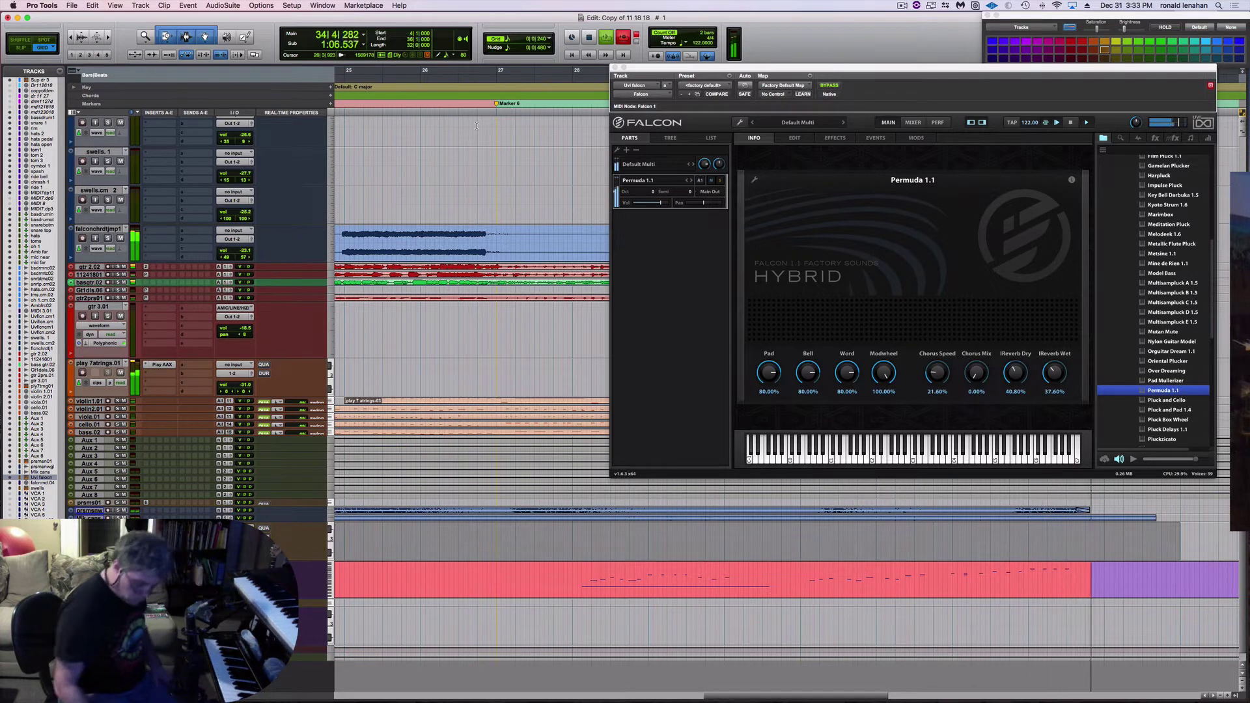
{"action": "key", "text": "space"}
{"action": "key", "text": "super+s"}
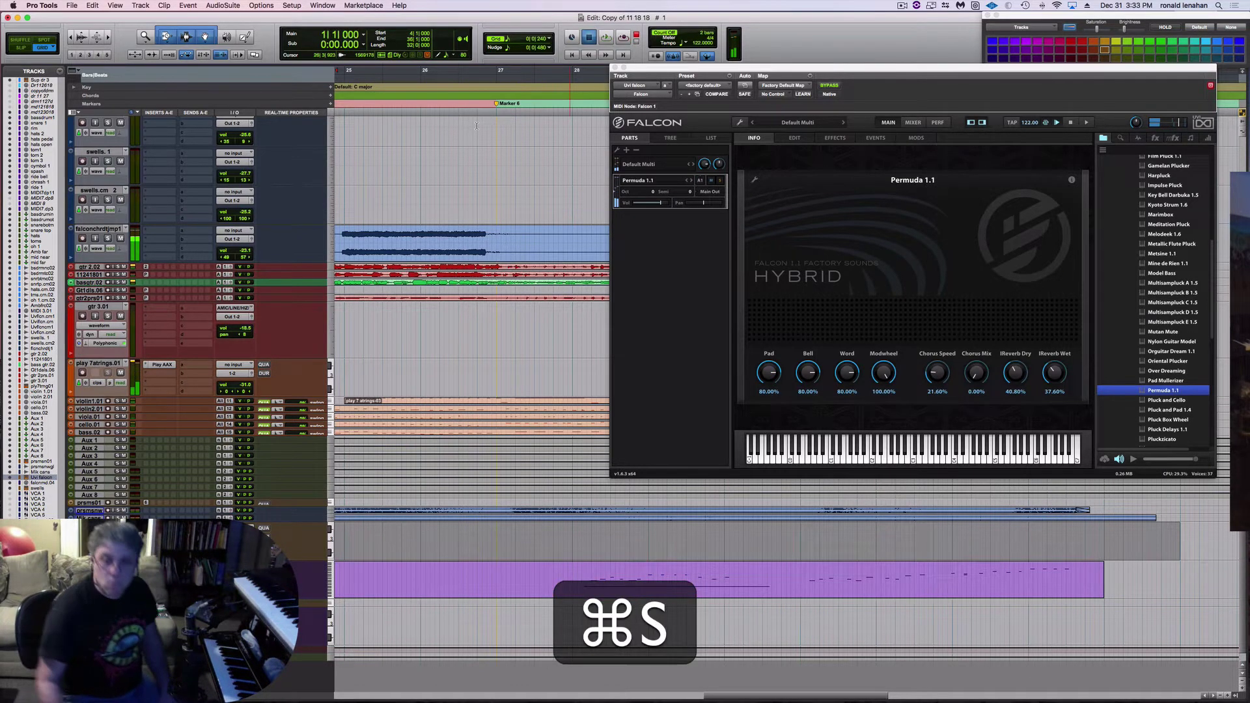
Commit the recorded Falcon MIDI clip offline to a new audio track, using the edit selection and leaving the source track untouched
{"action": "left_click", "coordinate": [469, 138]}
{"action": "left_click", "coordinate": [582, 294]}
{"action": "left_click", "coordinate": [547, 516]}
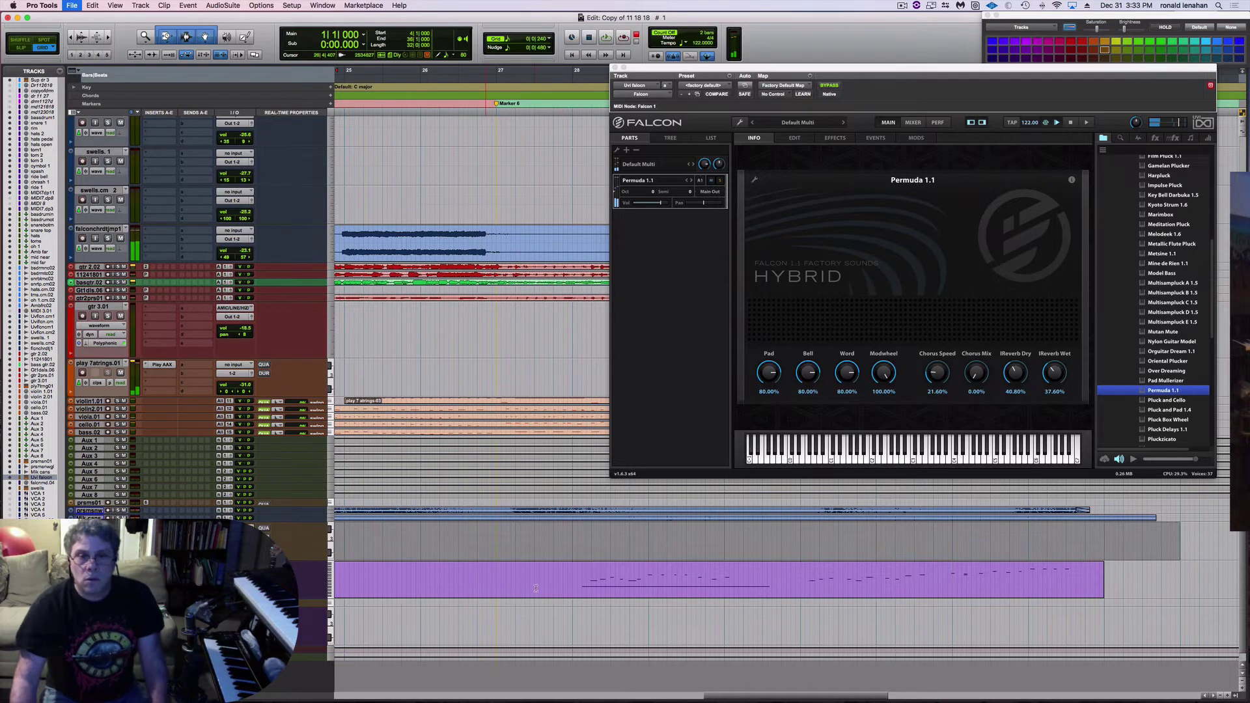
{"action": "left_click", "coordinate": [535, 590]}
{"action": "right_click", "coordinate": [535, 594]}
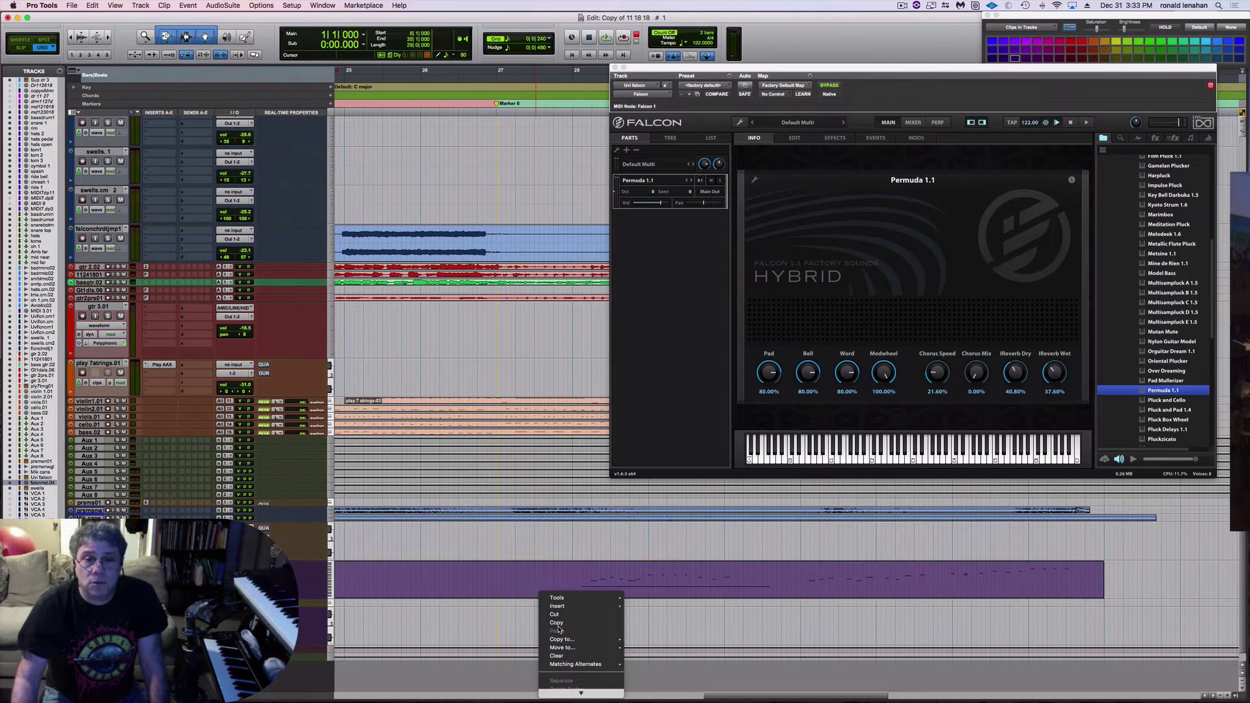
{"action": "scroll", "coordinate": [557, 627], "scroll_direction": "down", "scroll_amount": 4}
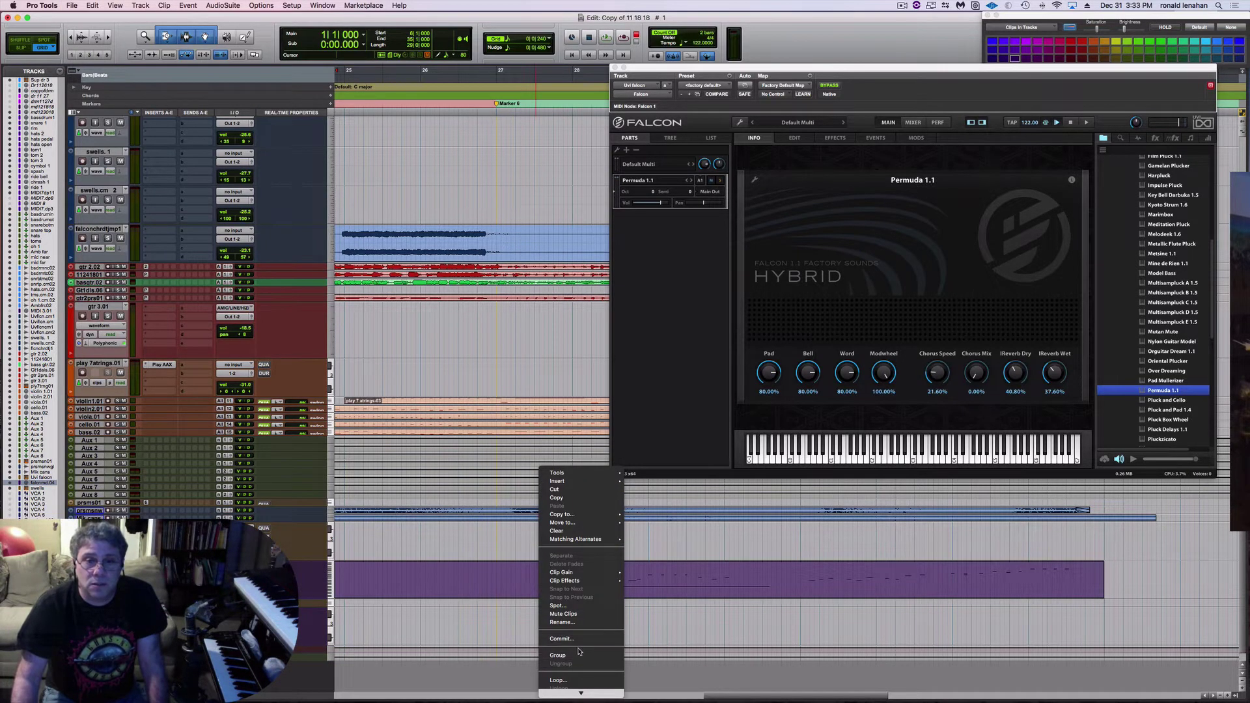
{"action": "left_click", "coordinate": [578, 640]}
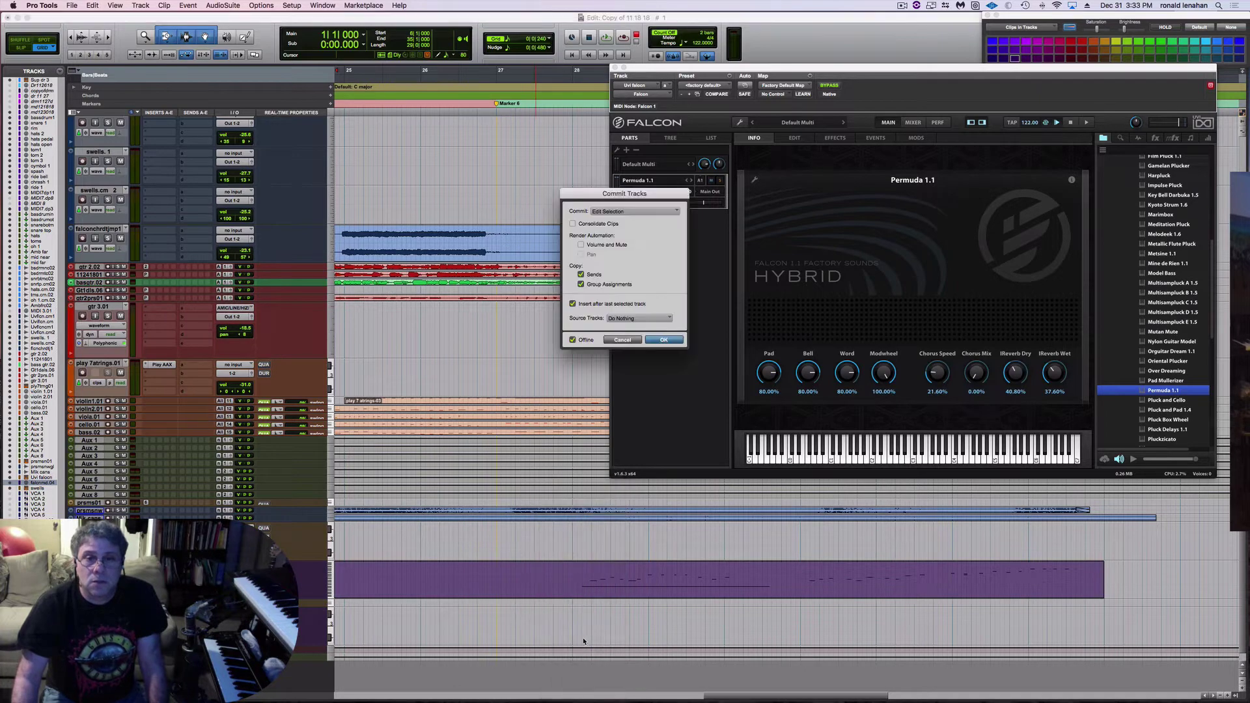
{"action": "left_click", "coordinate": [675, 342]}
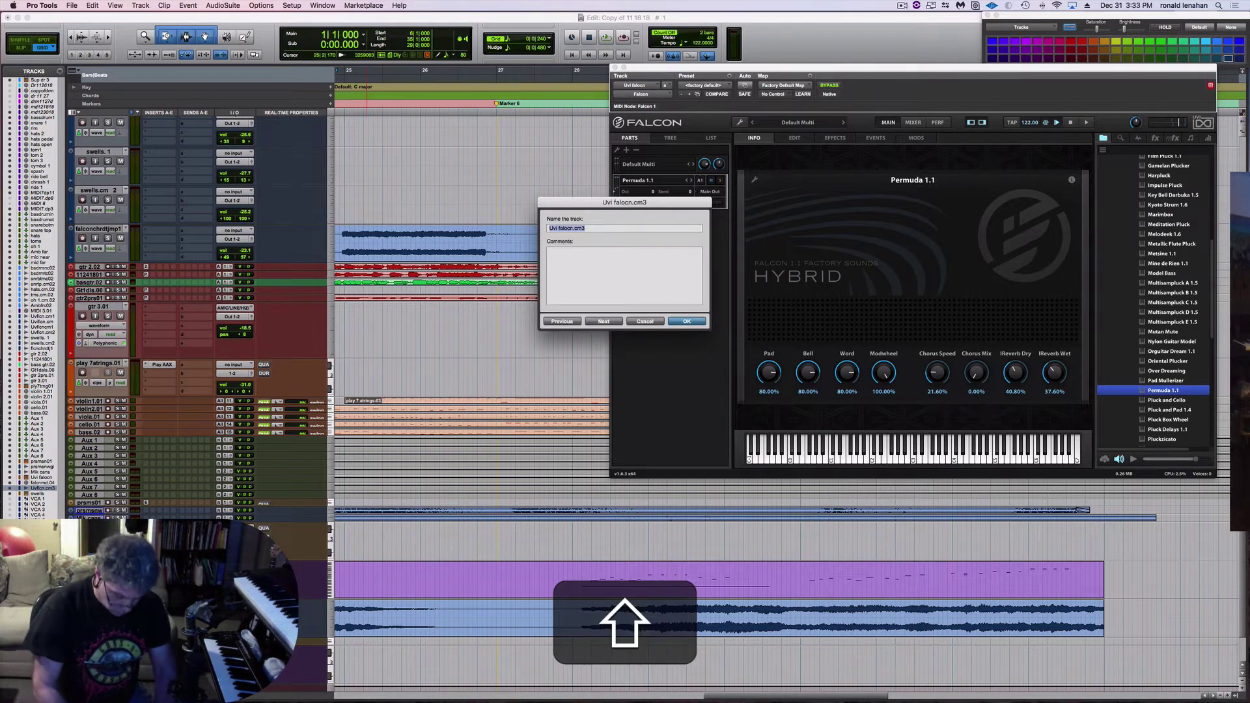
Name the newly committed audio track "Pluckes permuda 1" and save the session
{"action": "type", "text": "P"}
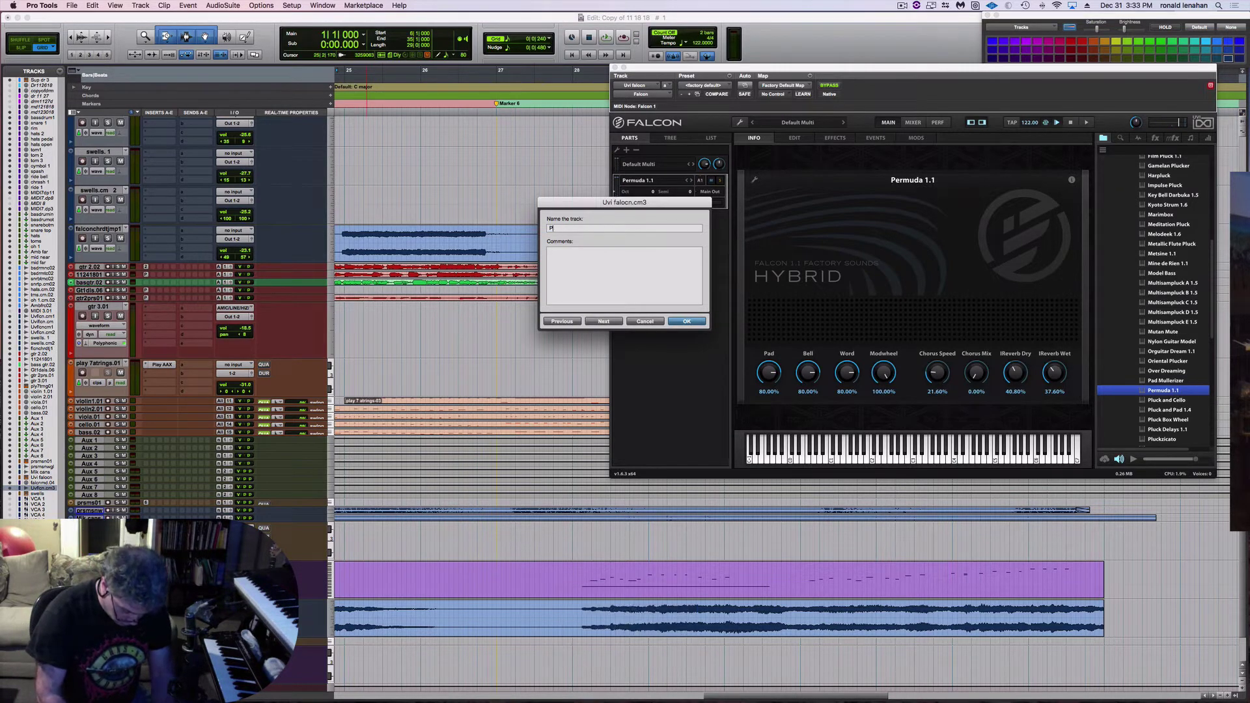
{"action": "type", "text": "luckes"}
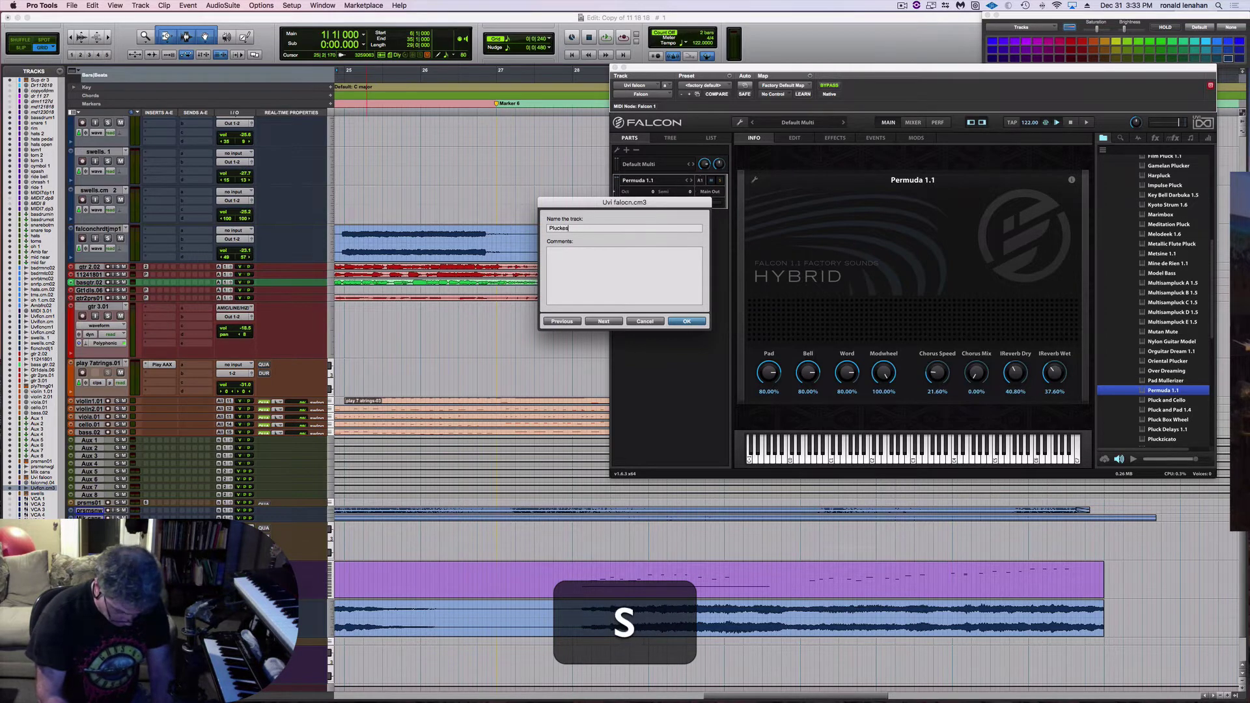
{"action": "type", "text": " permu"}
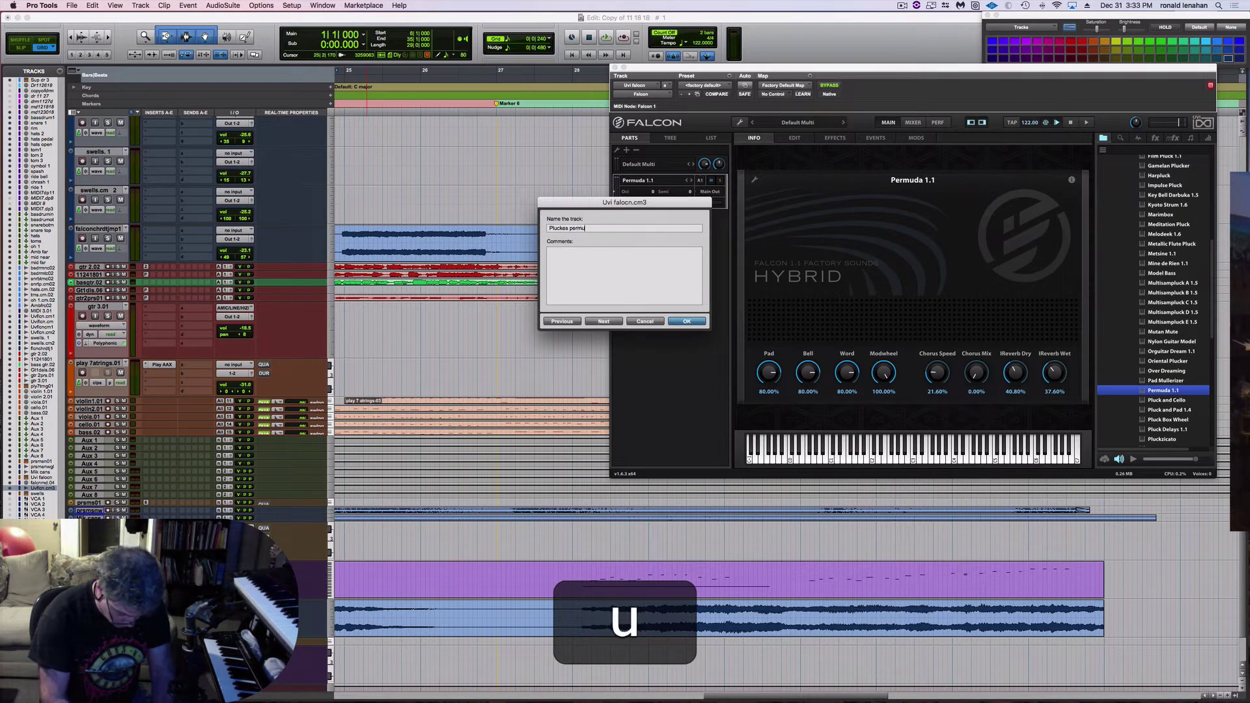
{"action": "type", "text": "da "}
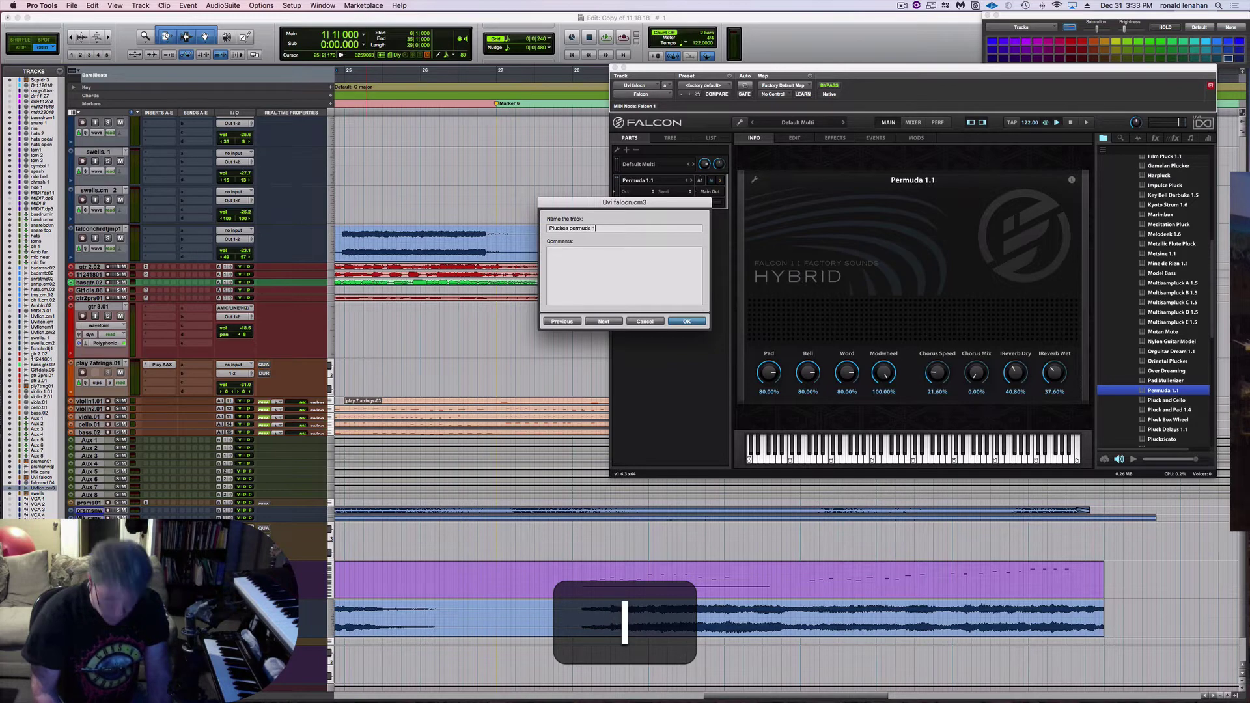
{"action": "type", "text": "1"}
{"action": "key", "text": "Return"}
{"action": "key", "text": "super+s"}
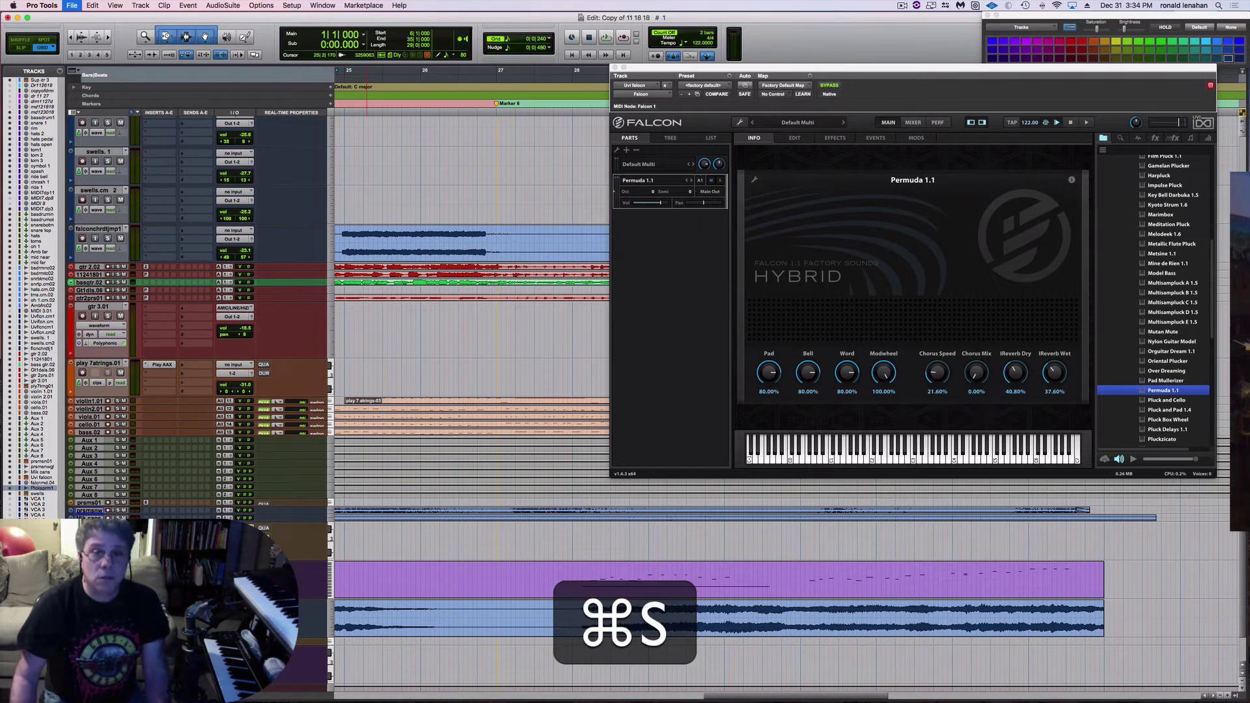
Create a new empty playlist on the Falcon MIDI track and close the Falcon instrument window
{"action": "left_click", "coordinate": [105, 510]}
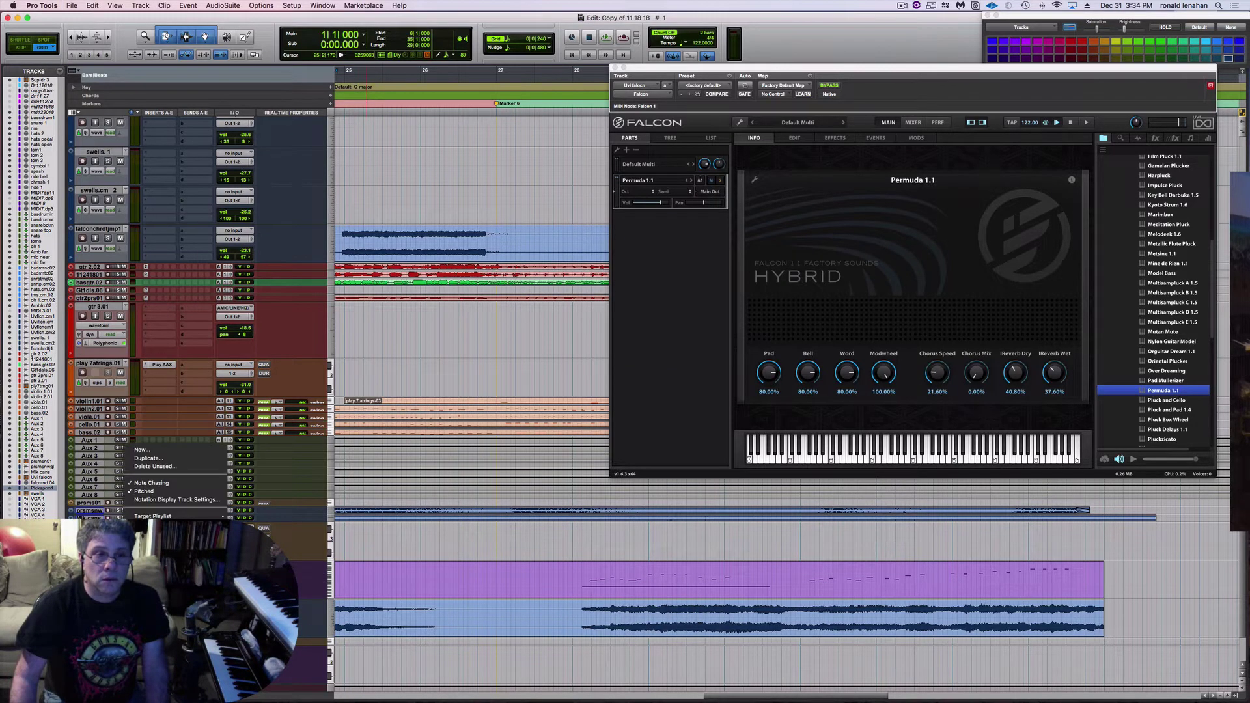
{"action": "left_click", "coordinate": [142, 449]}
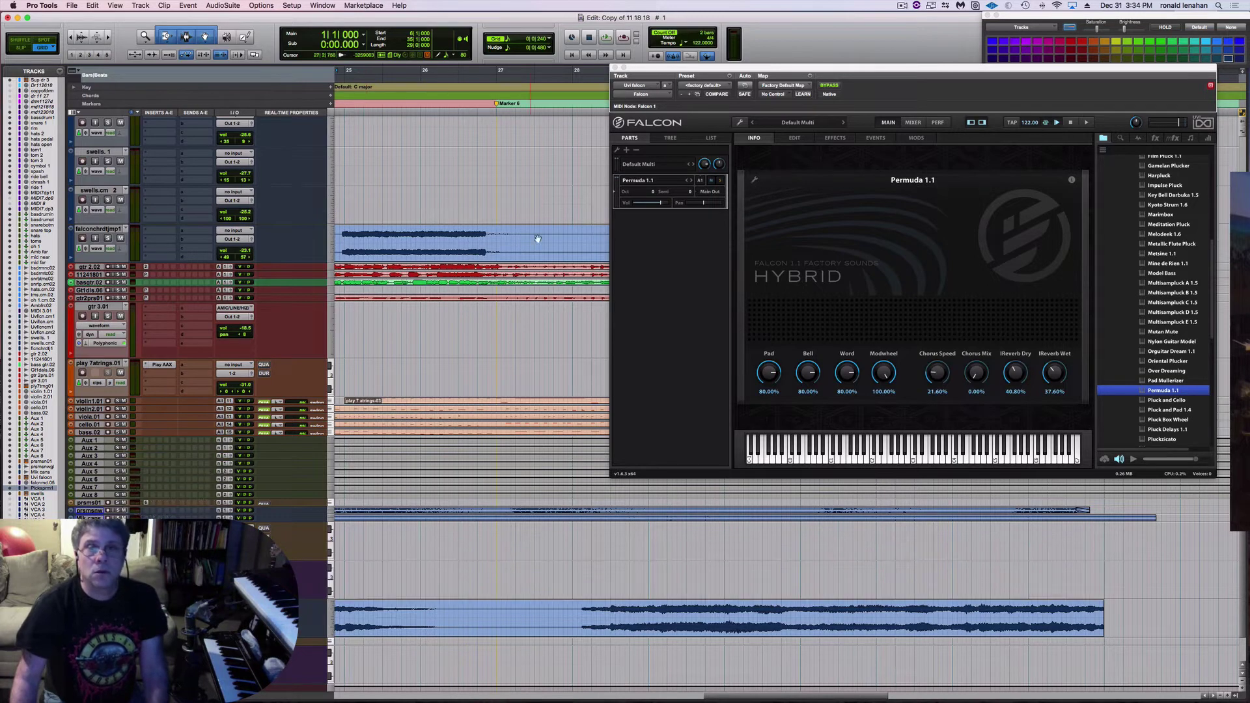
{"action": "left_click", "coordinate": [615, 67]}
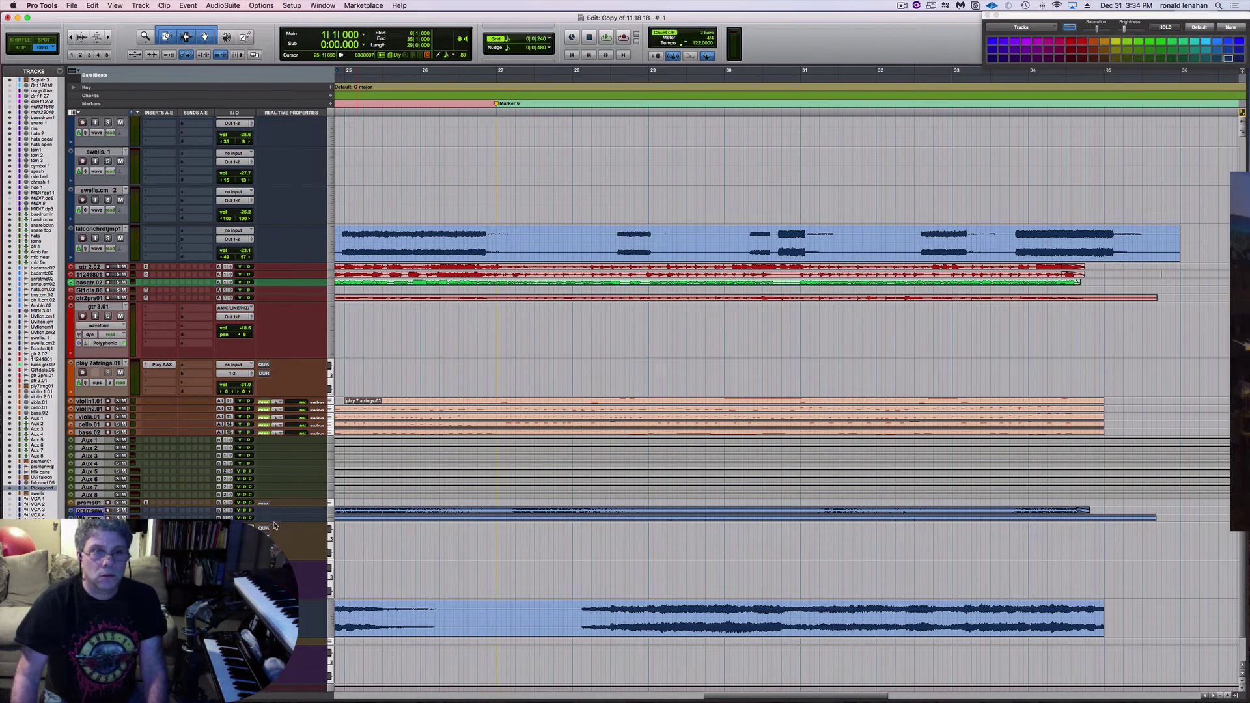
Enlarge the prsm.snwglbcm and Mlk cans tracks, then move them and the Pluckes permuda 1 track directly below the Falcon chord jump audio track
{"action": "left_click_drag", "start_coordinate": [281, 514], "coordinate": [286, 582]}
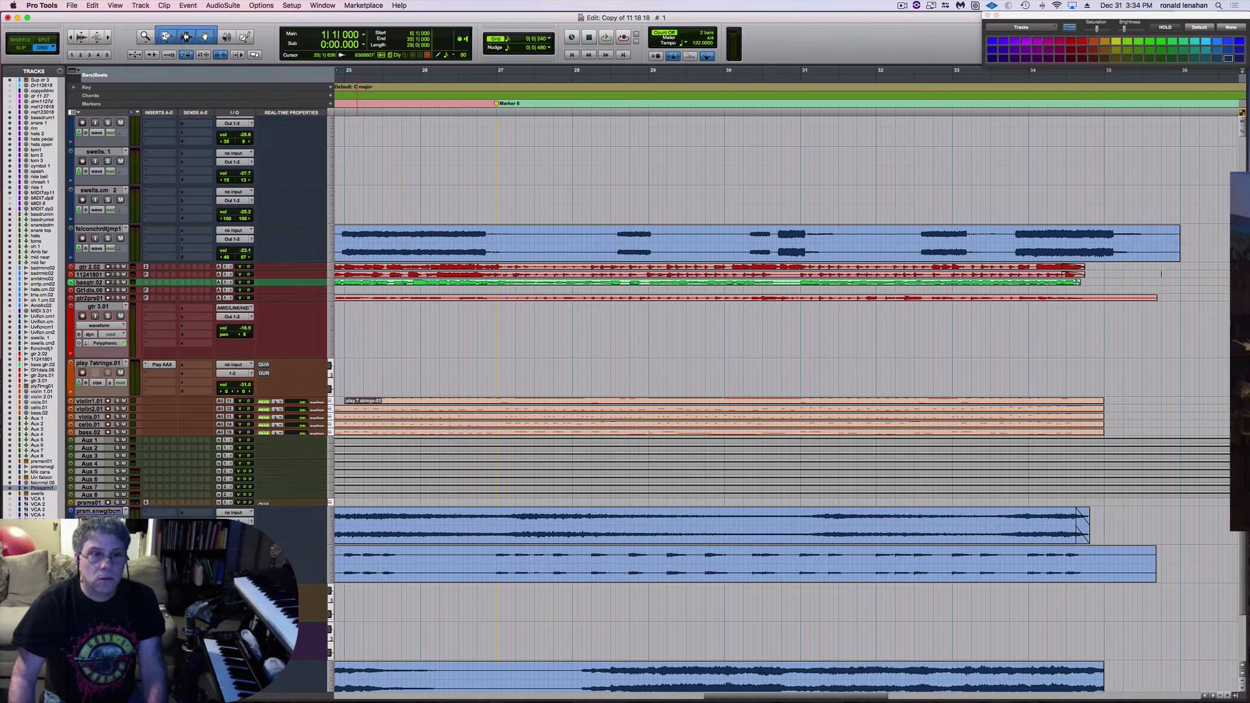
{"action": "left_click_drag", "start_coordinate": [97, 667], "coordinate": [98, 585]}
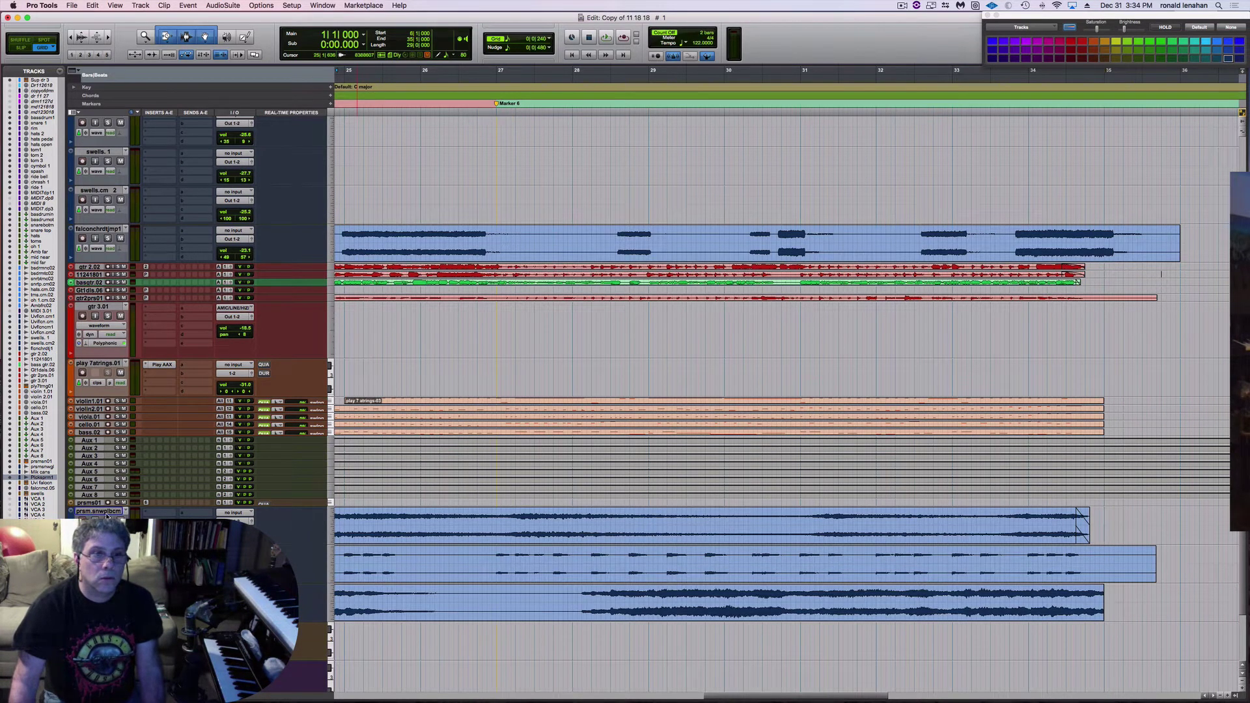
{"action": "left_click", "coordinate": [106, 514], "text": "shift"}
{"action": "scroll", "coordinate": [106, 501], "scroll_direction": "down", "scroll_amount": 1}
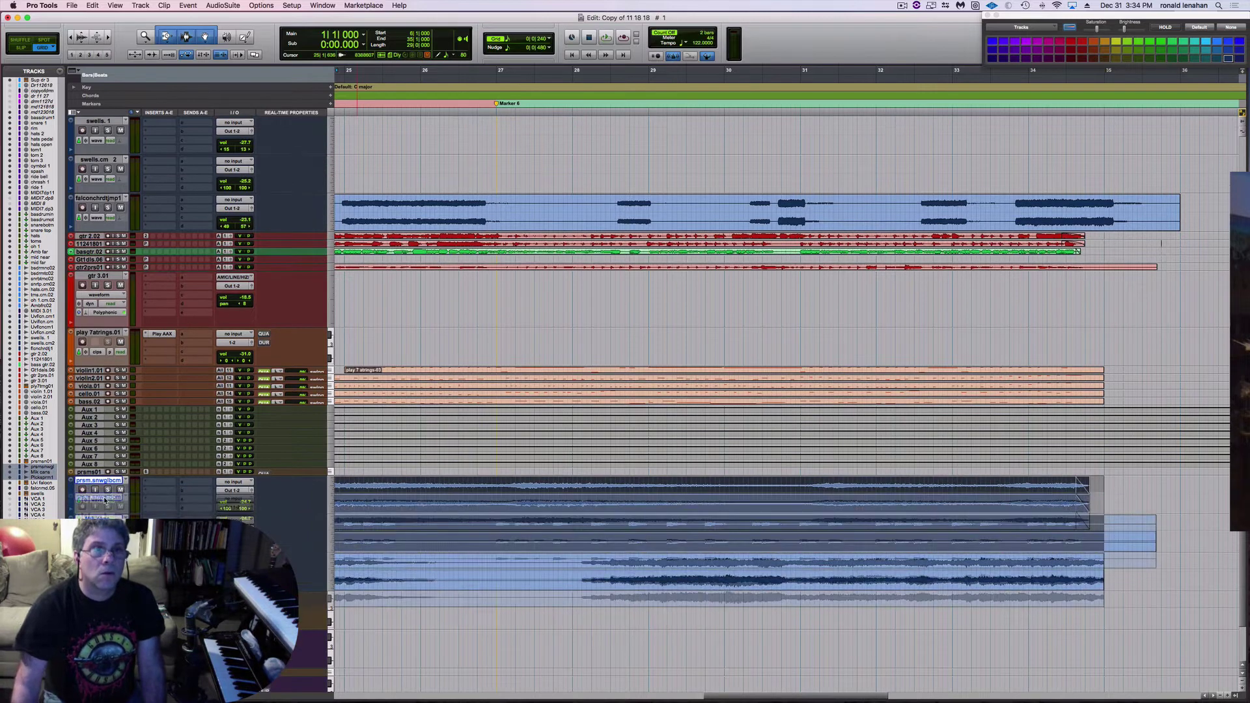
{"action": "left_click_drag", "start_coordinate": [106, 500], "coordinate": [173, 231]}
{"action": "scroll", "coordinate": [580, 282], "scroll_direction": "up", "scroll_amount": 8}
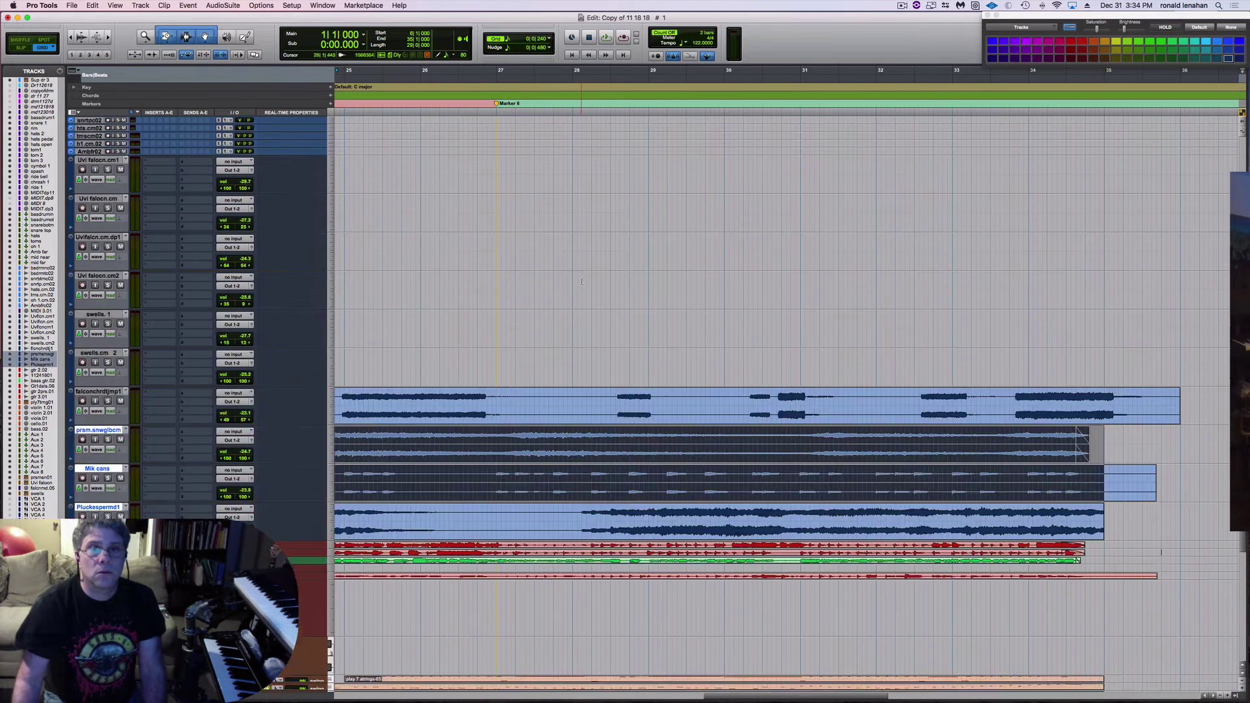
Clear the clip selection, reduce all track heights for an overview of the full session, and save
{"action": "scroll", "coordinate": [580, 281], "scroll_direction": "up", "scroll_amount": 10}
{"action": "key", "text": "Return"}
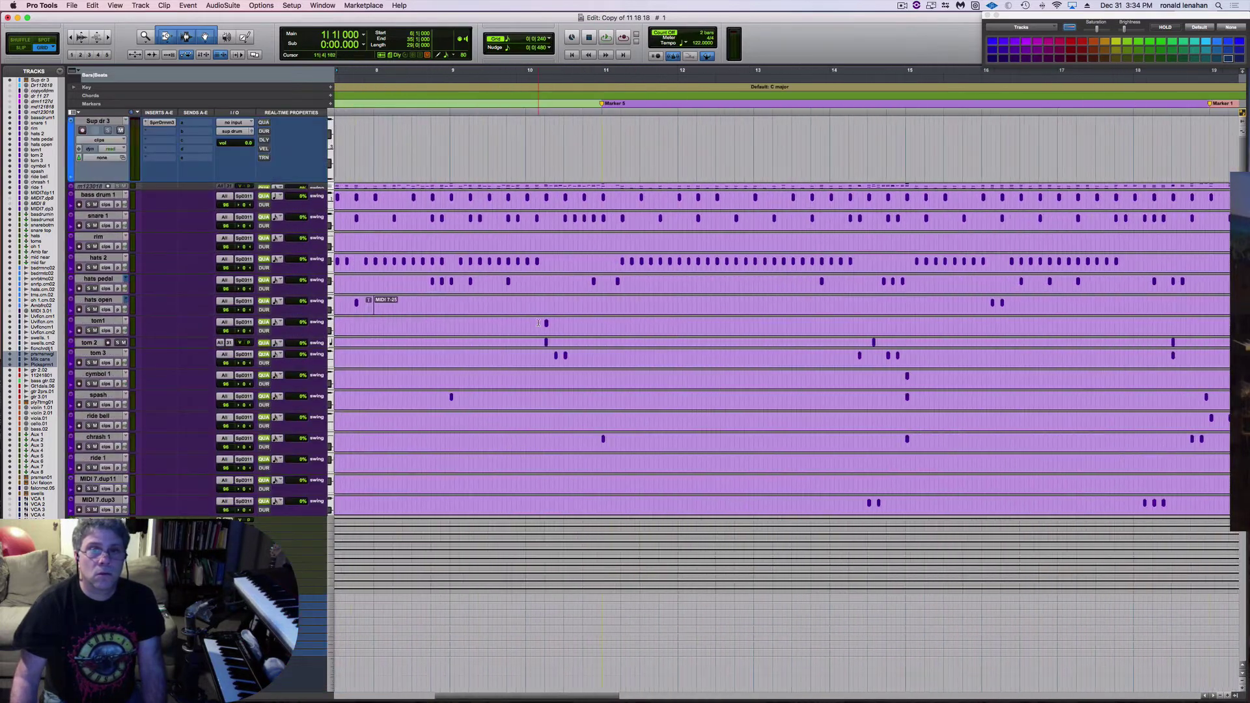
{"action": "scroll", "coordinate": [519, 325], "scroll_direction": "down", "scroll_amount": 15}
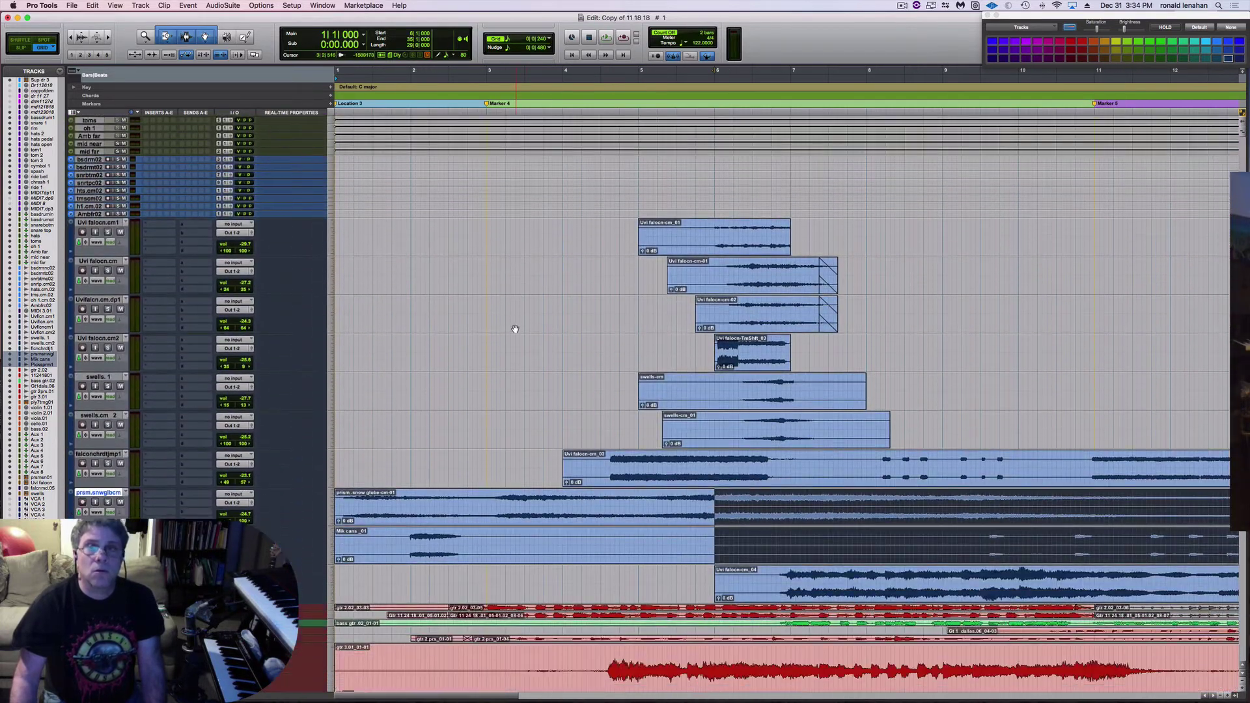
{"action": "key", "text": "alt+a"}
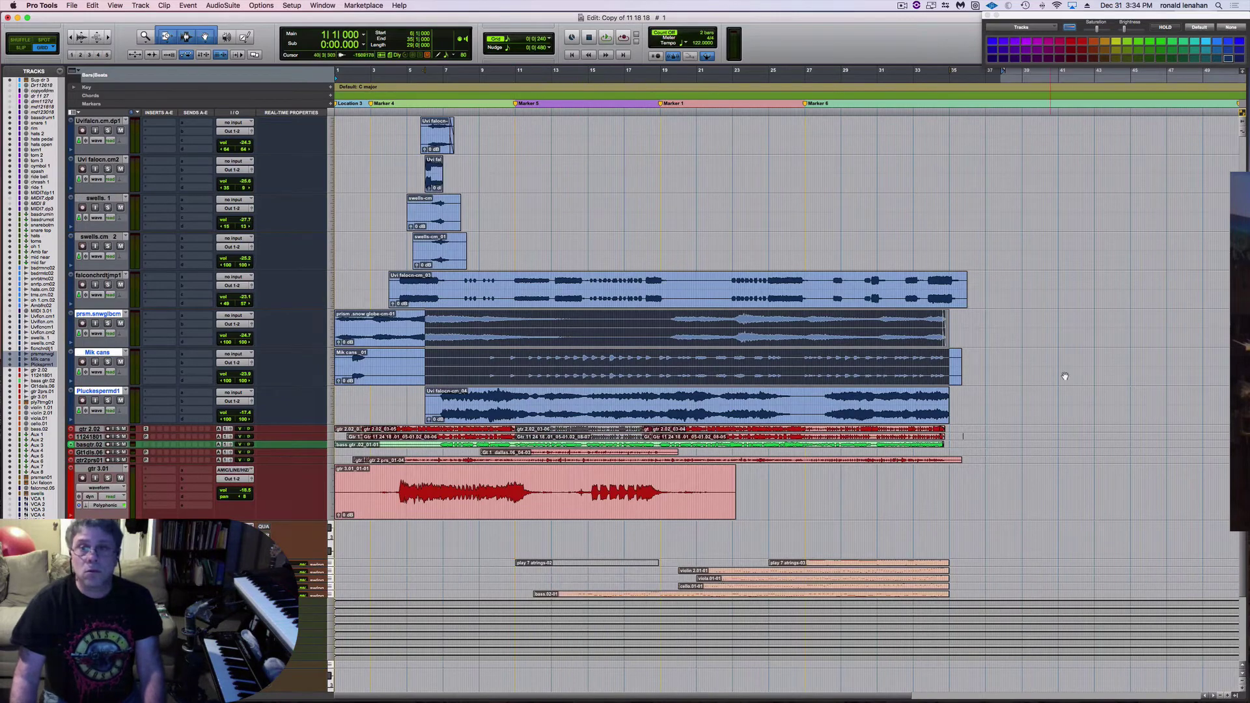
{"action": "left_click", "coordinate": [1078, 414]}
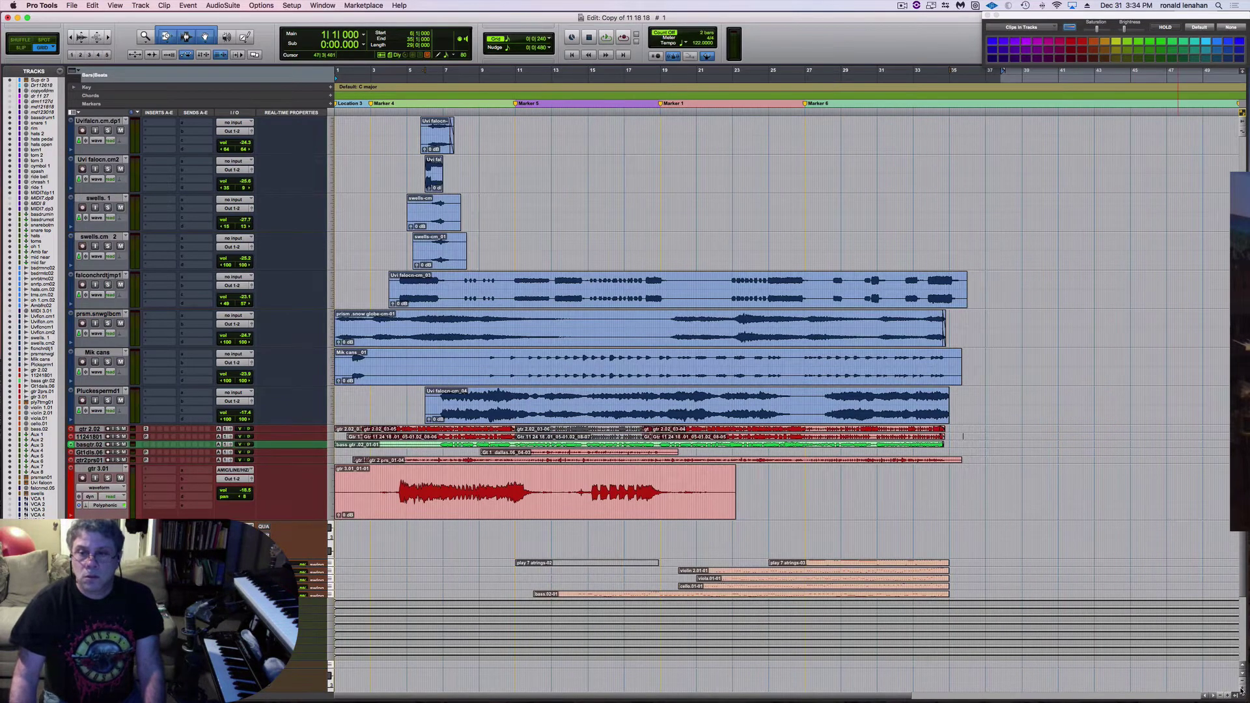
{"action": "key", "text": "ctrl+alt+Down"}
{"action": "key", "text": "ctrl+alt+Down"}
{"action": "key", "text": "ctrl+alt+Down"}
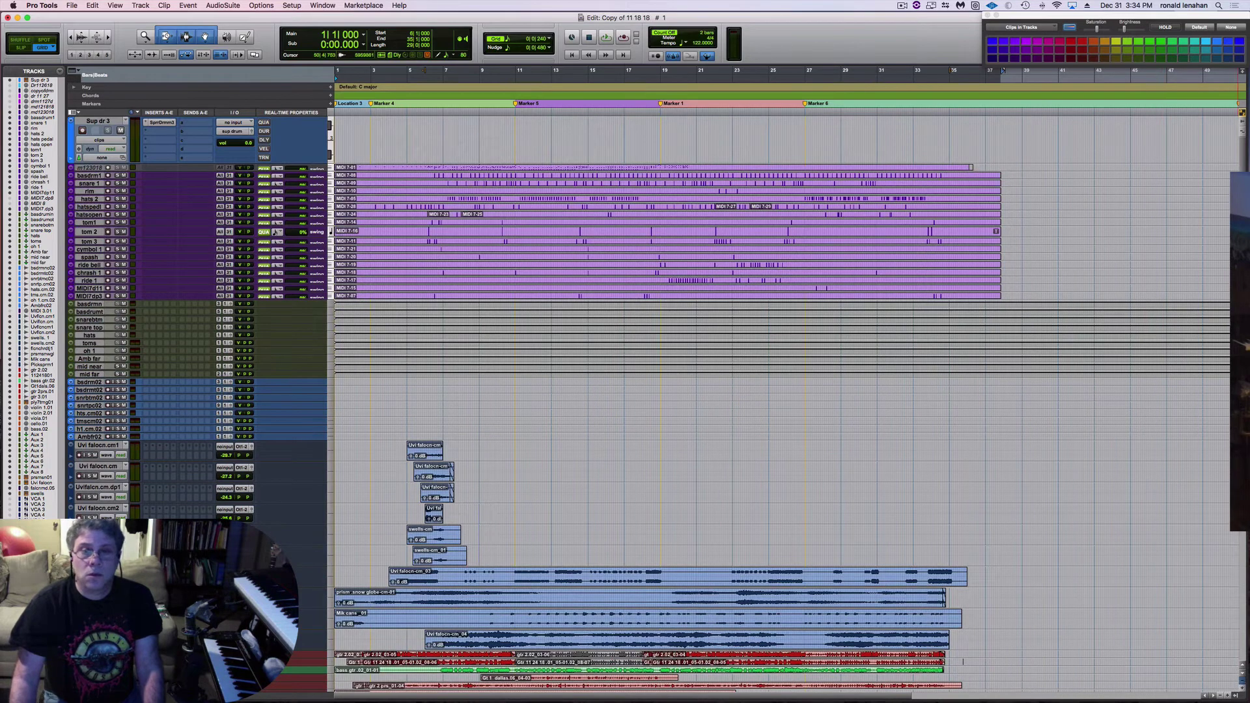
{"action": "key", "text": "ctrl+alt+Down"}
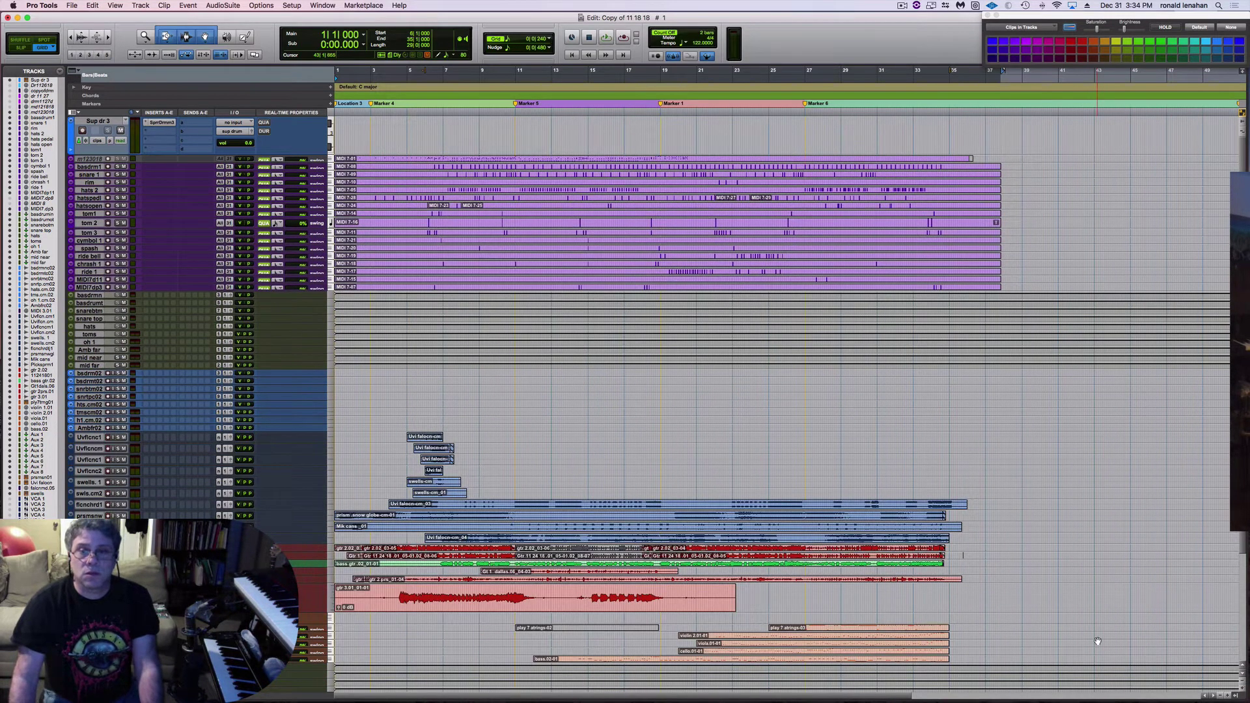
{"action": "key", "text": "super+s"}
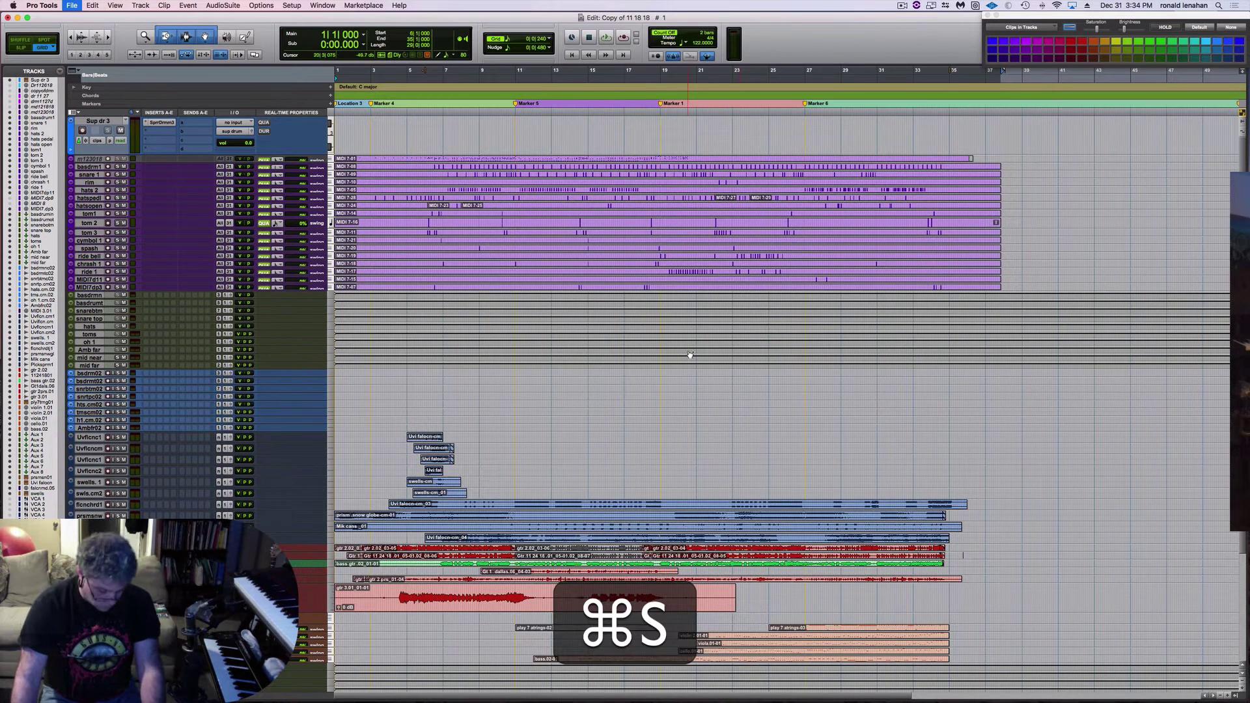
Play the full mix from the session start to about bar 34, and stop playback
{"action": "key", "text": "super+space"}
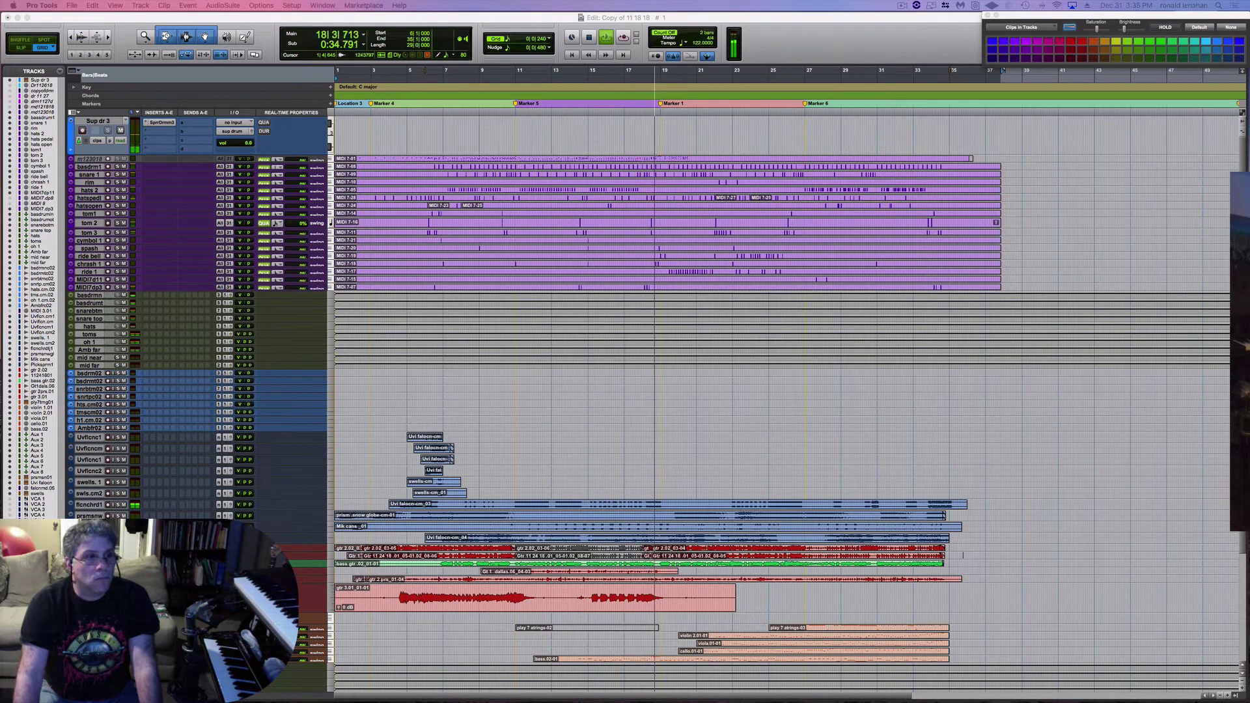
{"action": "key", "text": "super+s"}
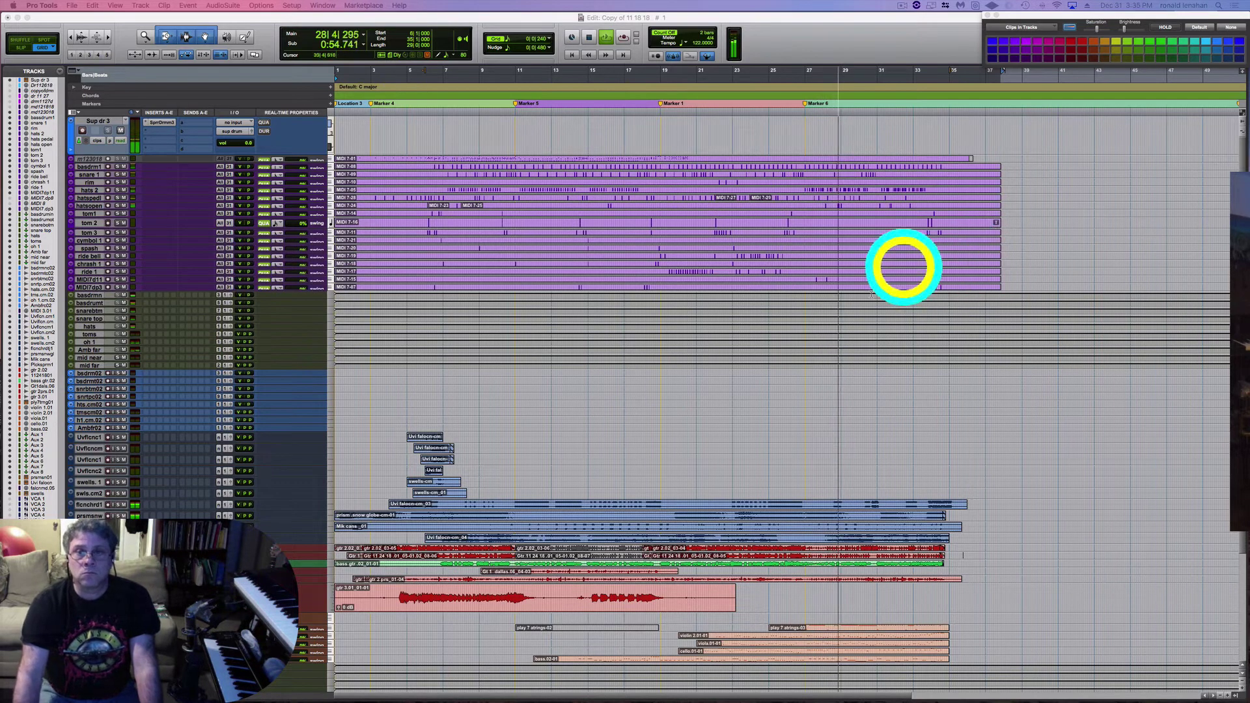
{"action": "scroll", "coordinate": [742, 378], "scroll_direction": "down", "scroll_amount": 3}
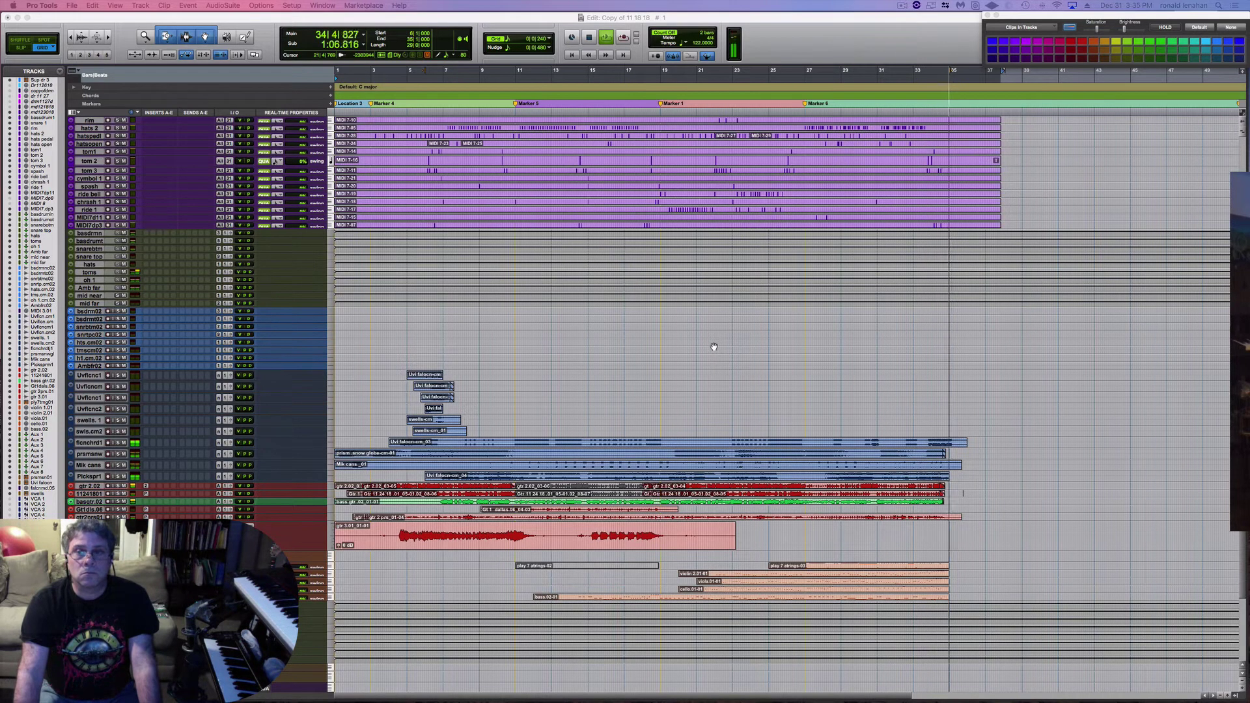
{"action": "key", "text": "space"}
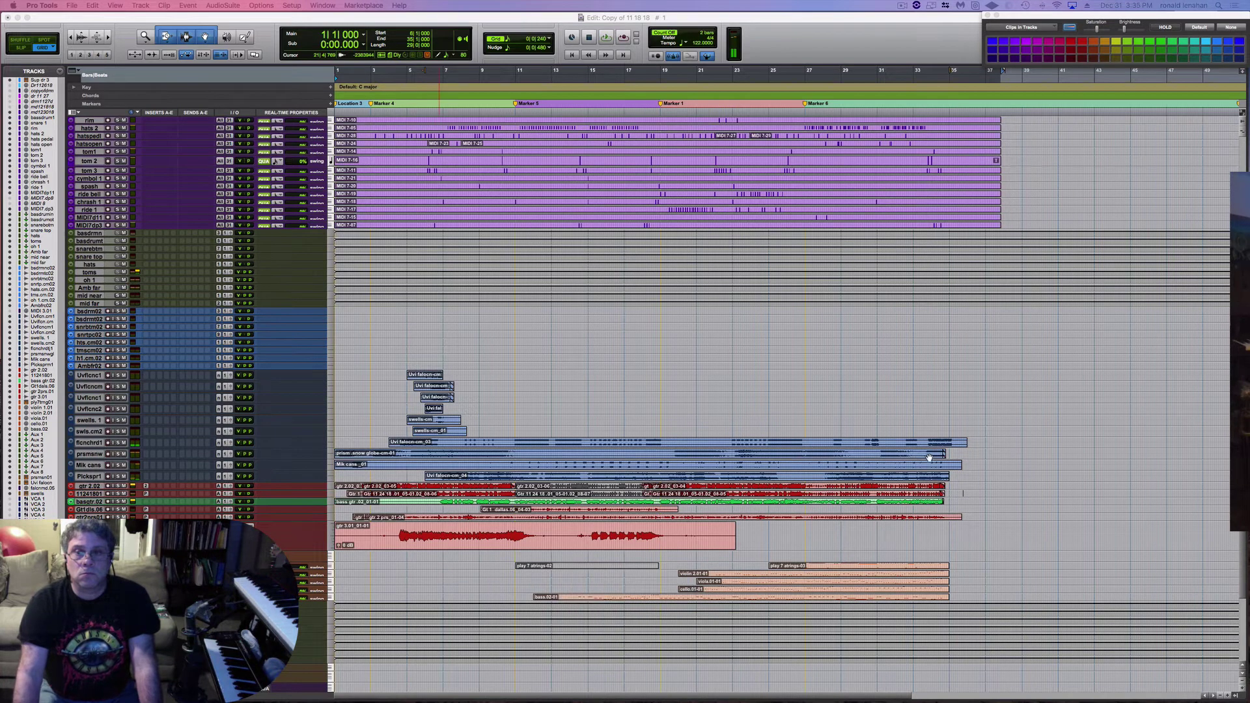
Examine the end of the Pluckes permuda 1 audio clip against the neighbouring clip endings around bar 34
{"action": "scroll", "coordinate": [989, 473], "scroll_direction": "down", "scroll_amount": 4}
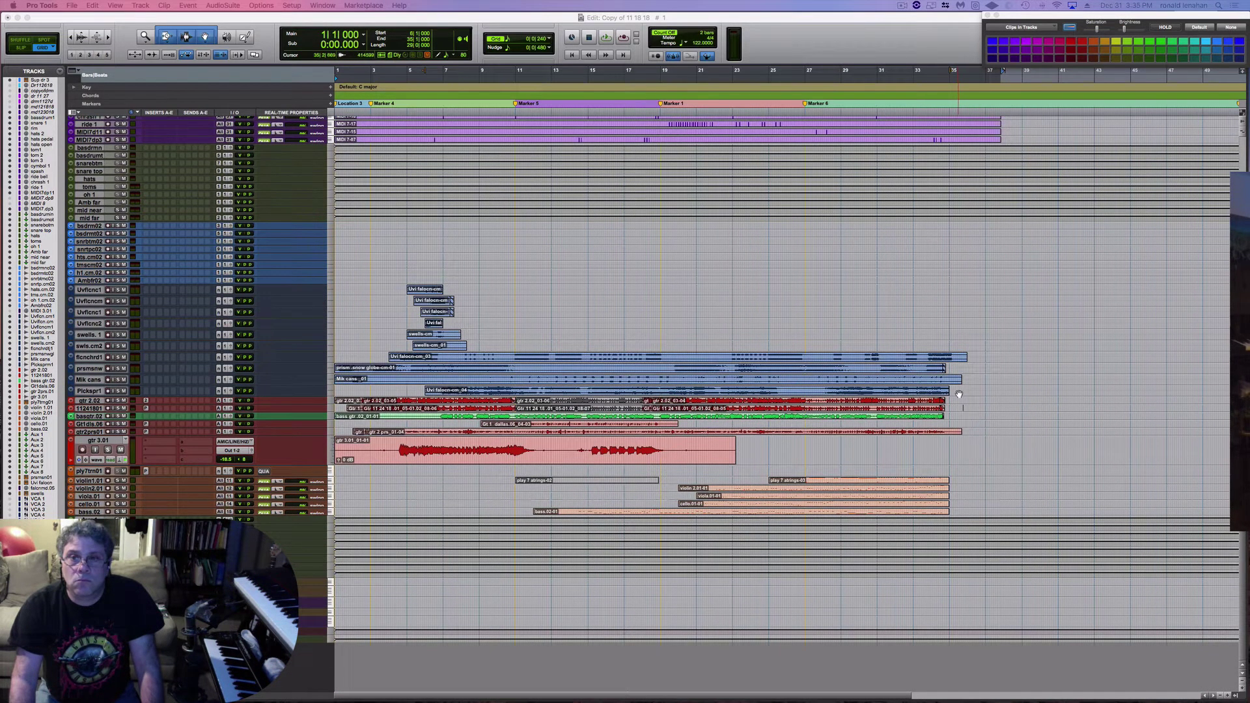
{"action": "scroll", "coordinate": [947, 389], "scroll_direction": "right", "scroll_amount": 2}
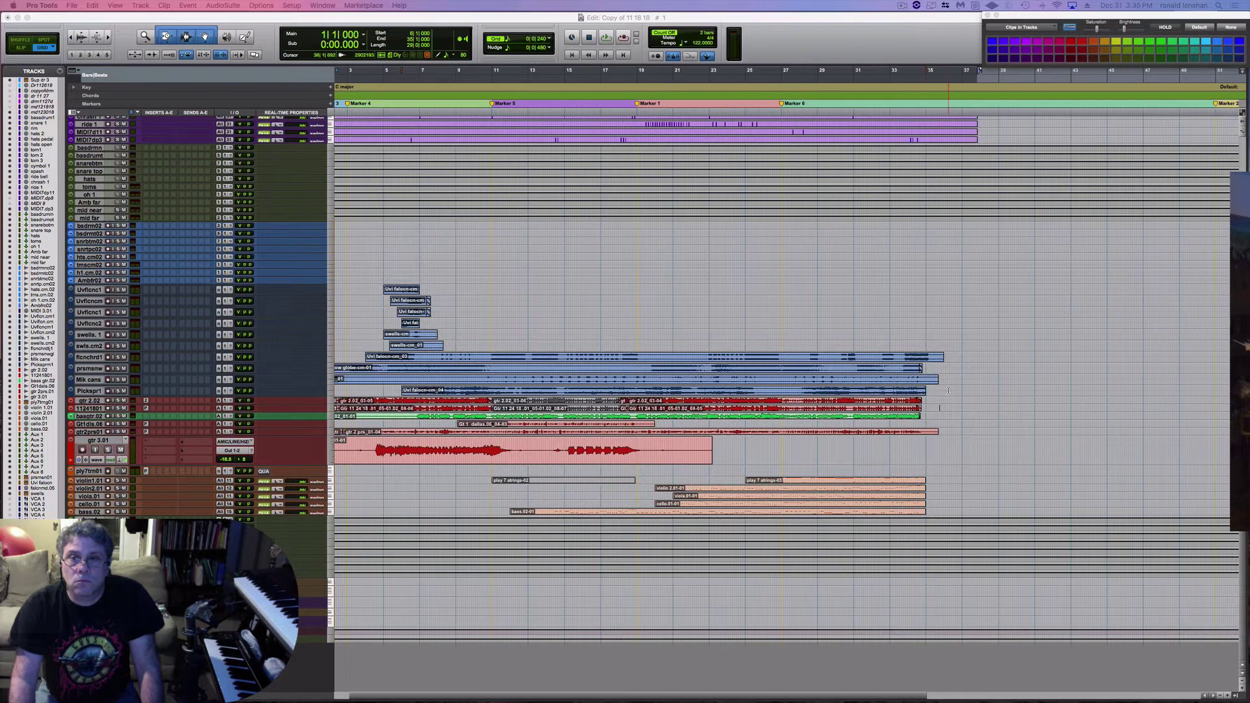
{"action": "left_click", "coordinate": [948, 389]}
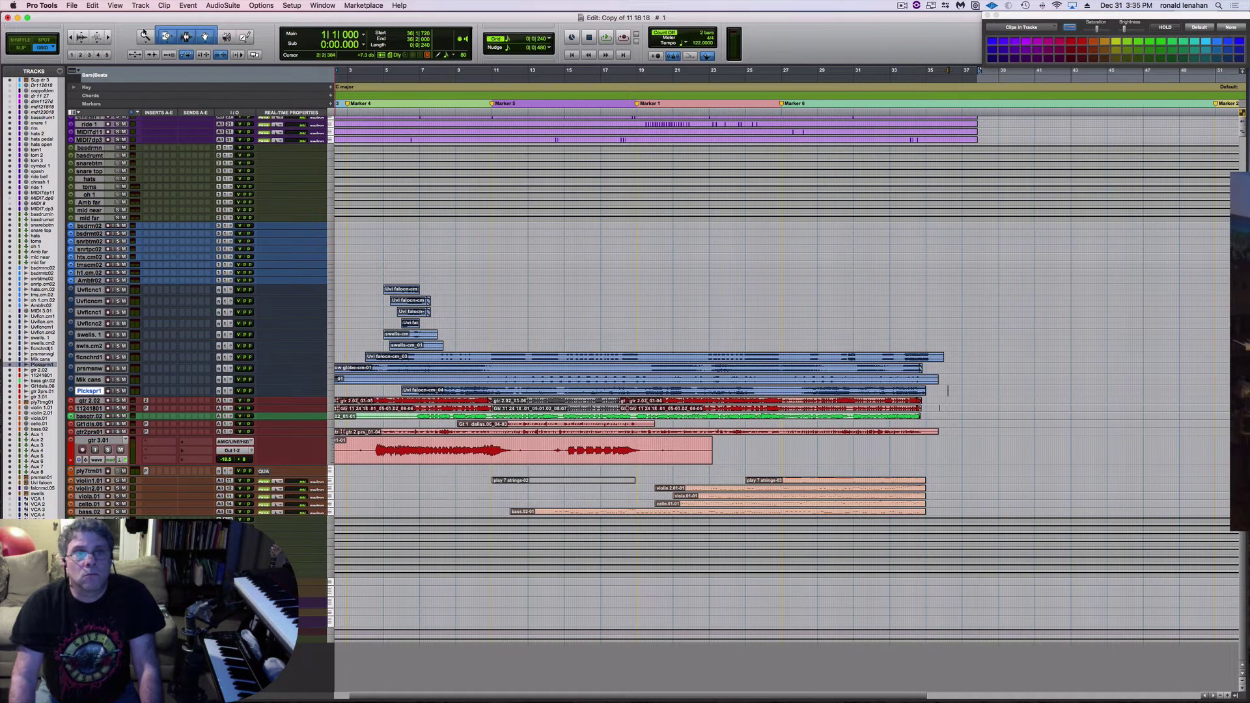
{"action": "left_click", "coordinate": [167, 38]}
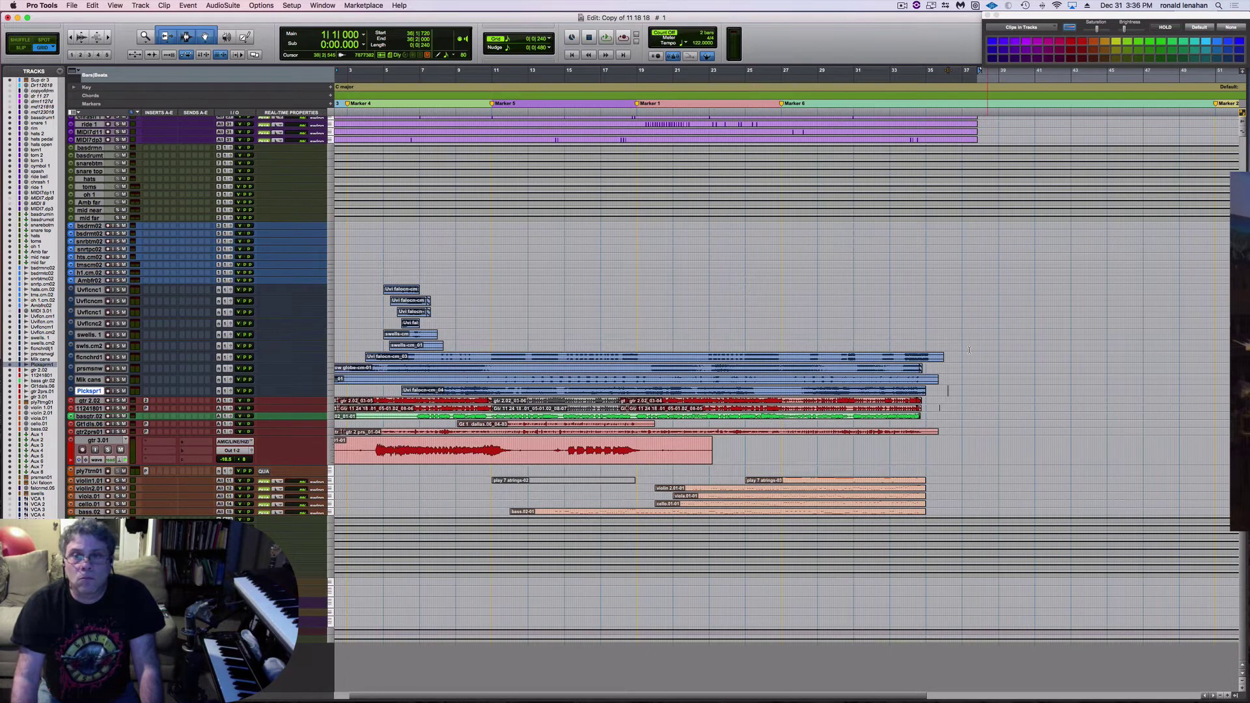
{"action": "key", "text": "t"}
{"action": "key", "text": "t"}
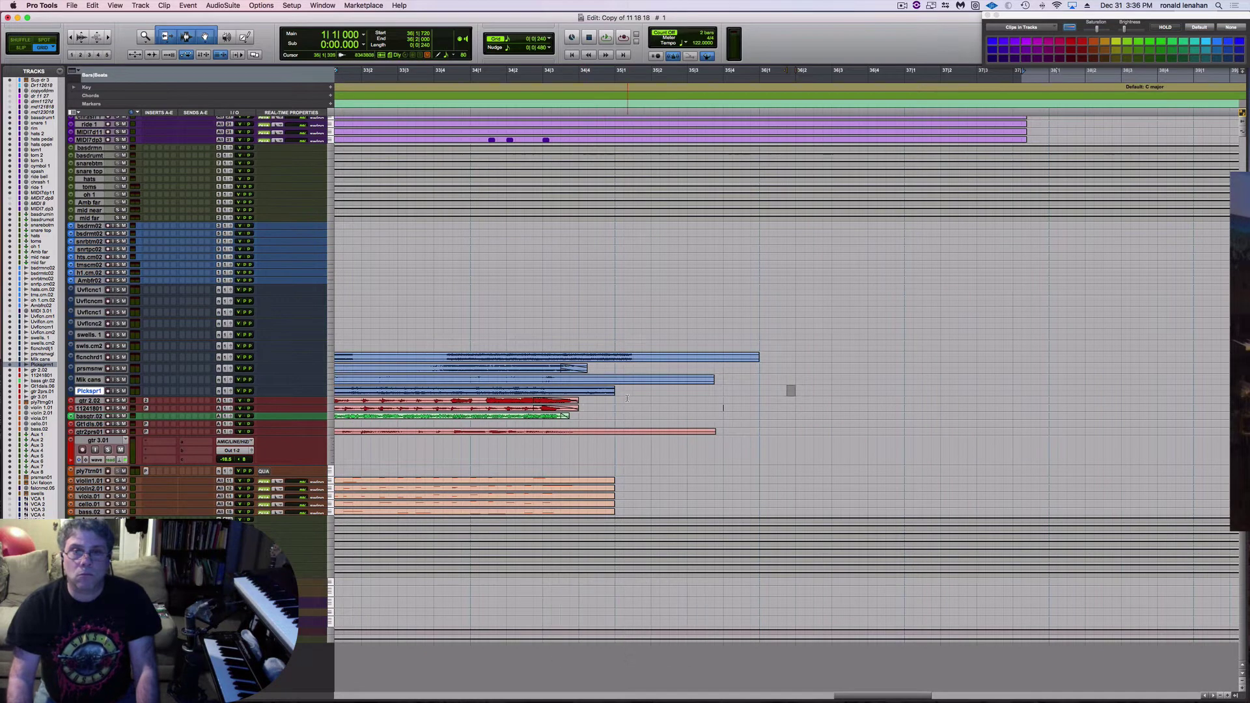
{"action": "key", "text": "t"}
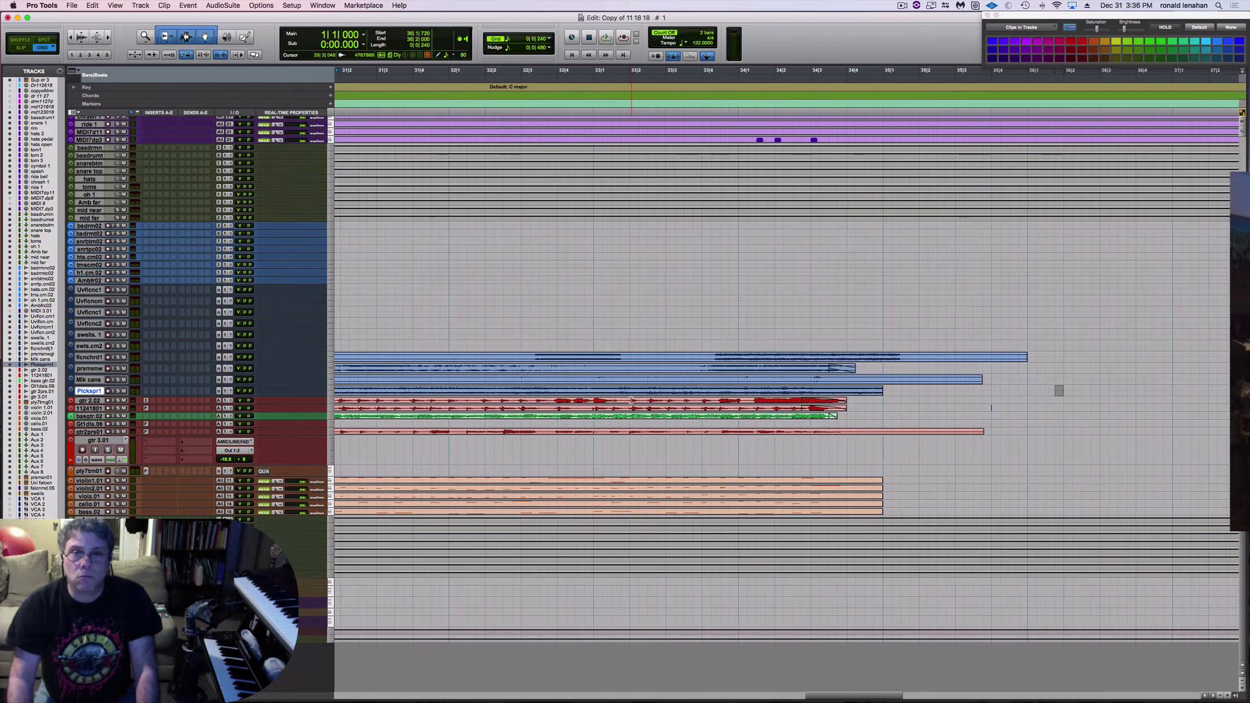
{"action": "left_click", "coordinate": [842, 395]}
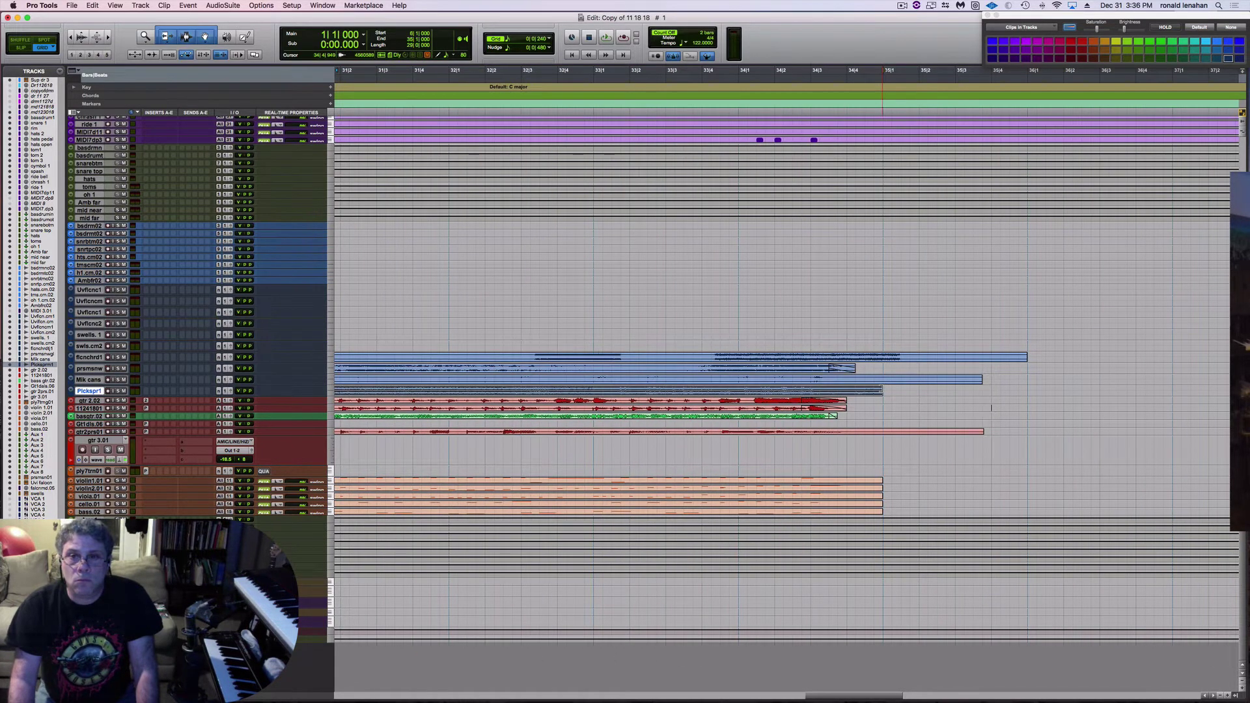
{"action": "left_click", "coordinate": [908, 397]}
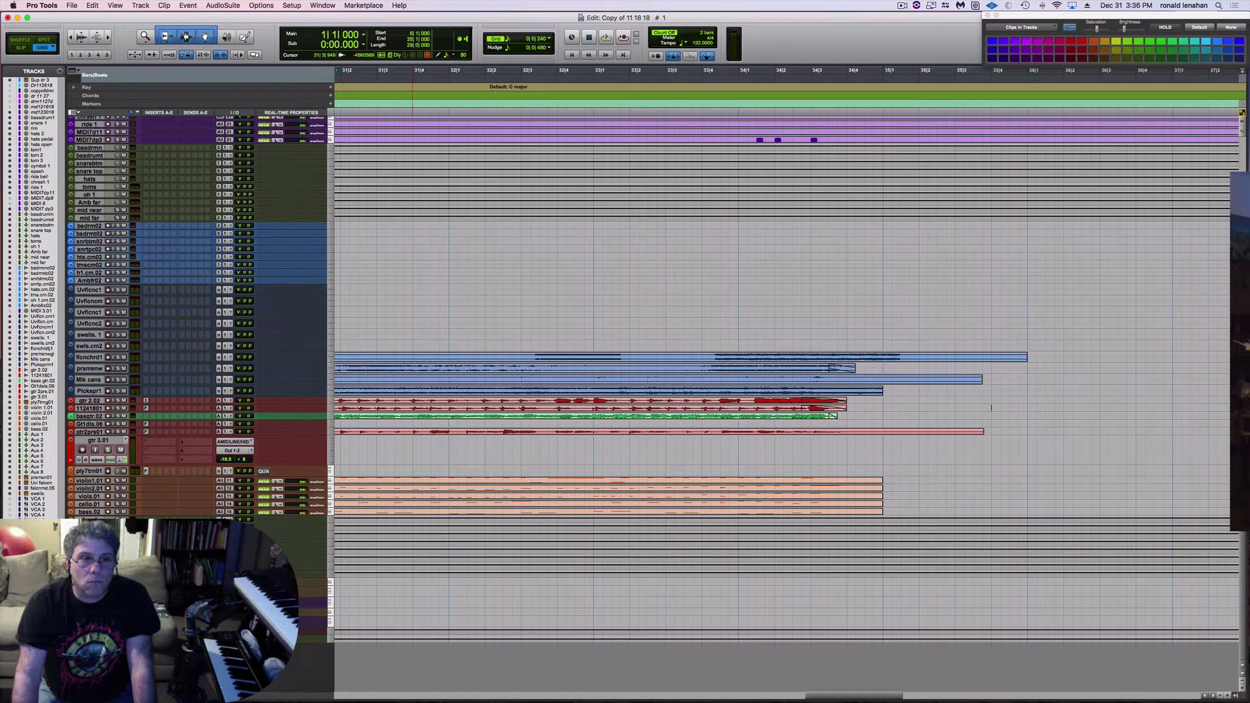
Switch the Falcon MIDI track back to the falcon midi.04 playlist with the recorded Permuda part, and return to the clip's beginning
{"action": "left_click", "coordinate": [128, 472]}
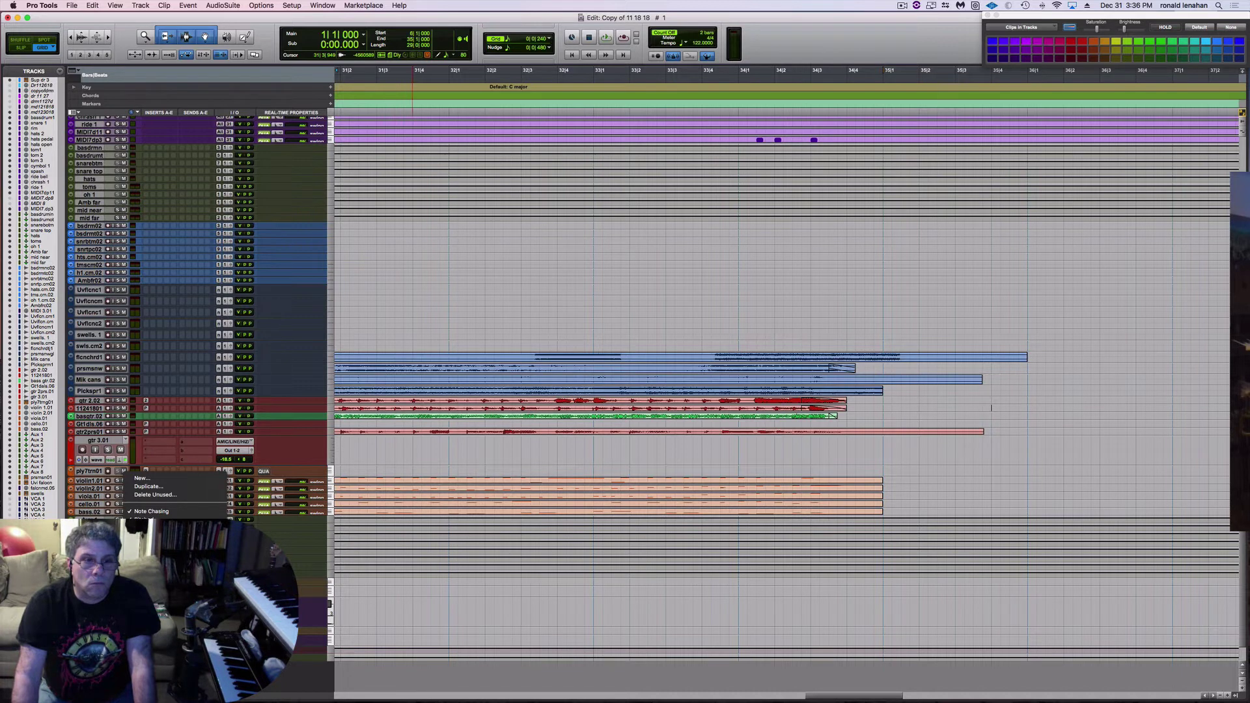
{"action": "left_click", "coordinate": [149, 527]}
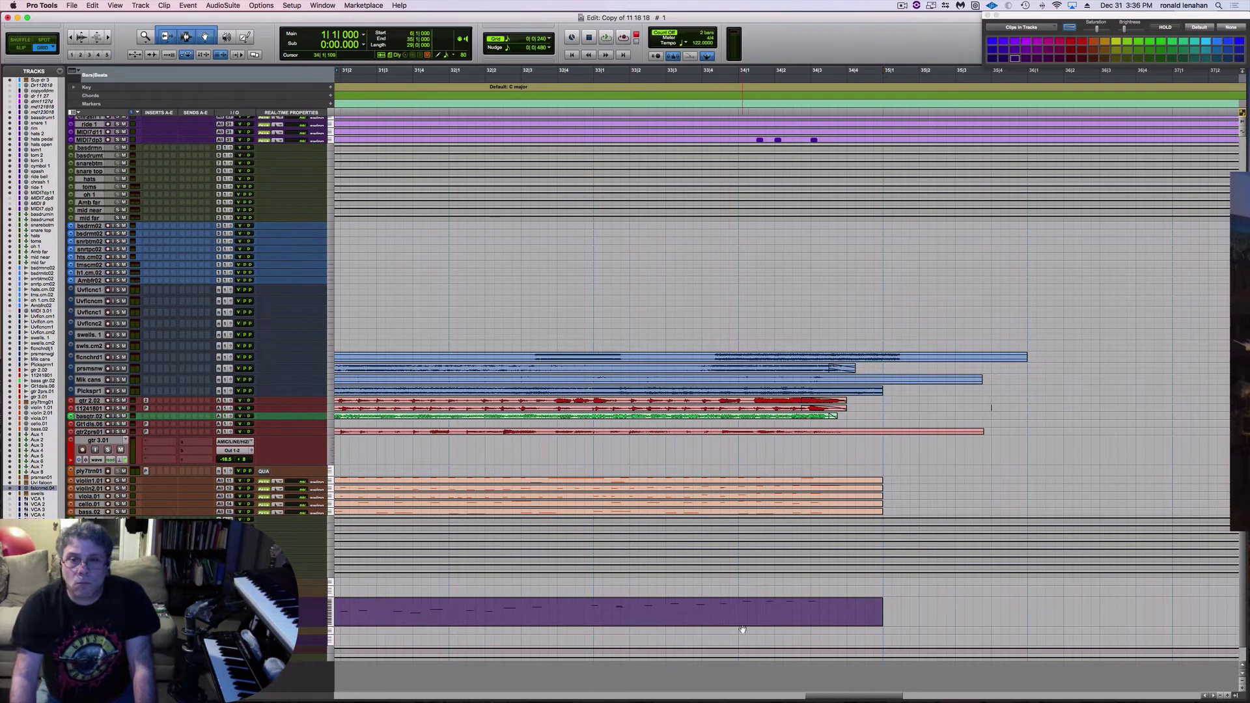
{"action": "key", "text": "Return"}
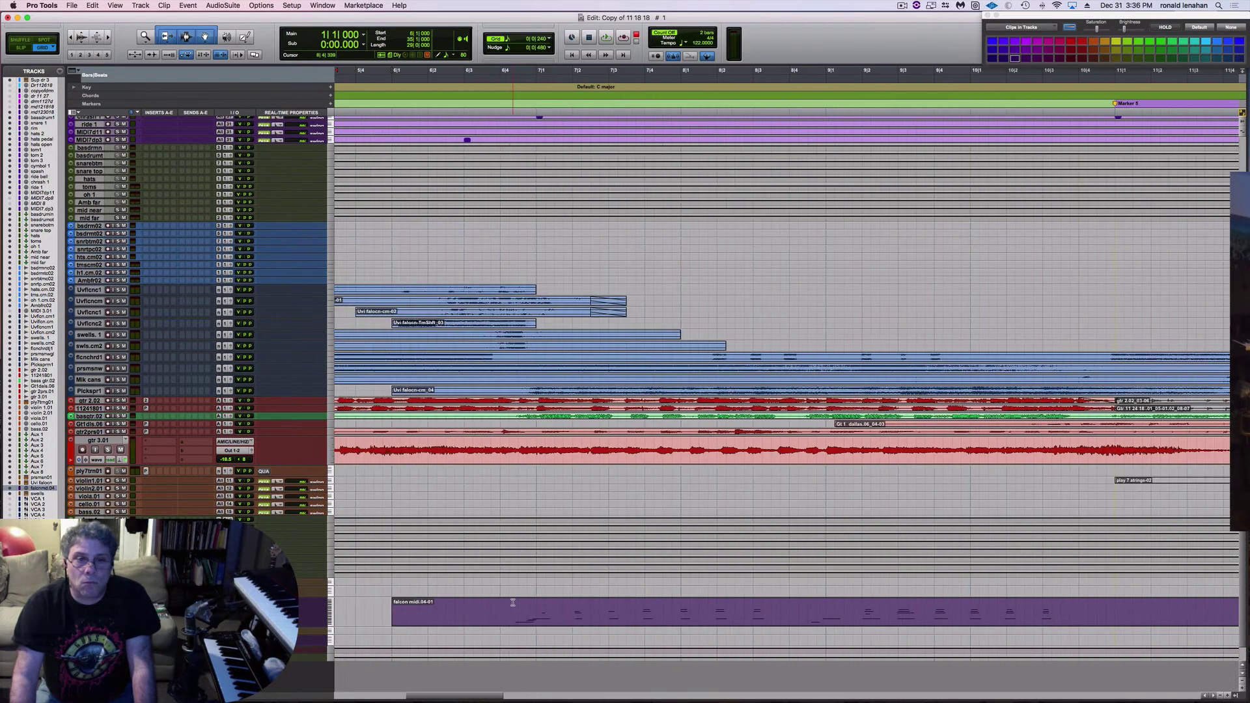
{"action": "scroll", "coordinate": [512, 602], "scroll_direction": "right", "scroll_amount": 5}
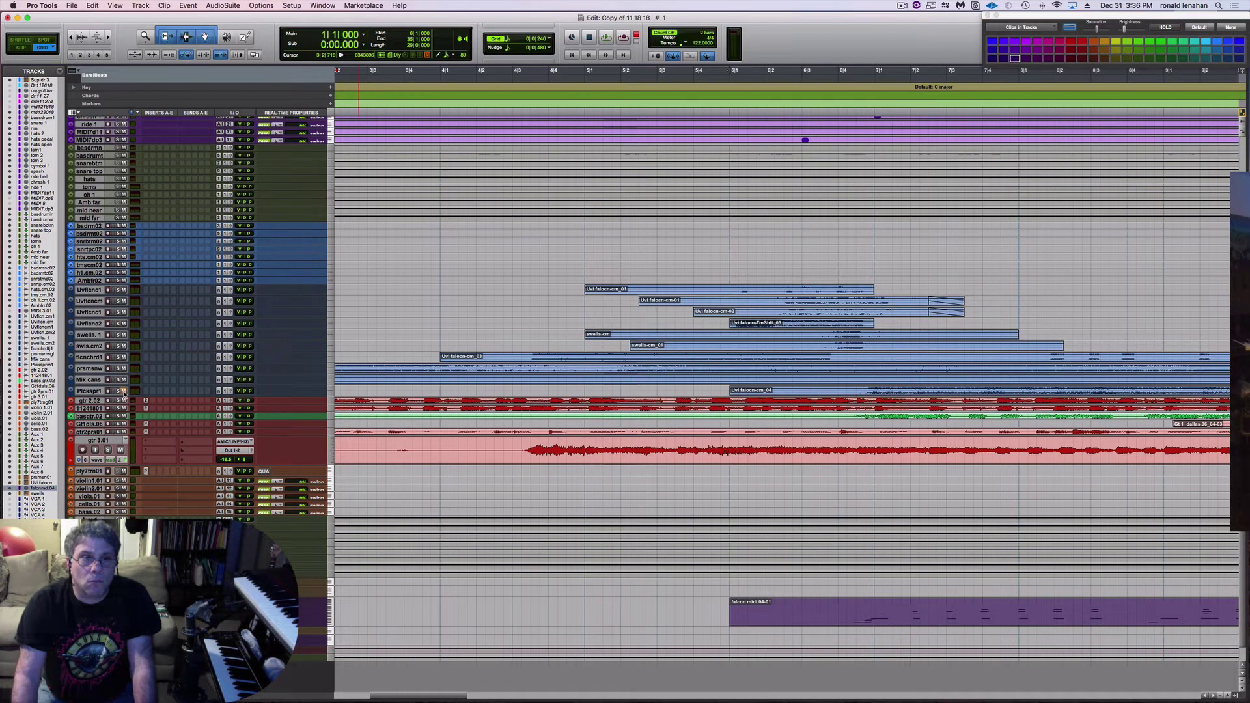
Play the mix from the session start past bar 9, stop playback, and save the session
{"action": "key", "text": "space"}
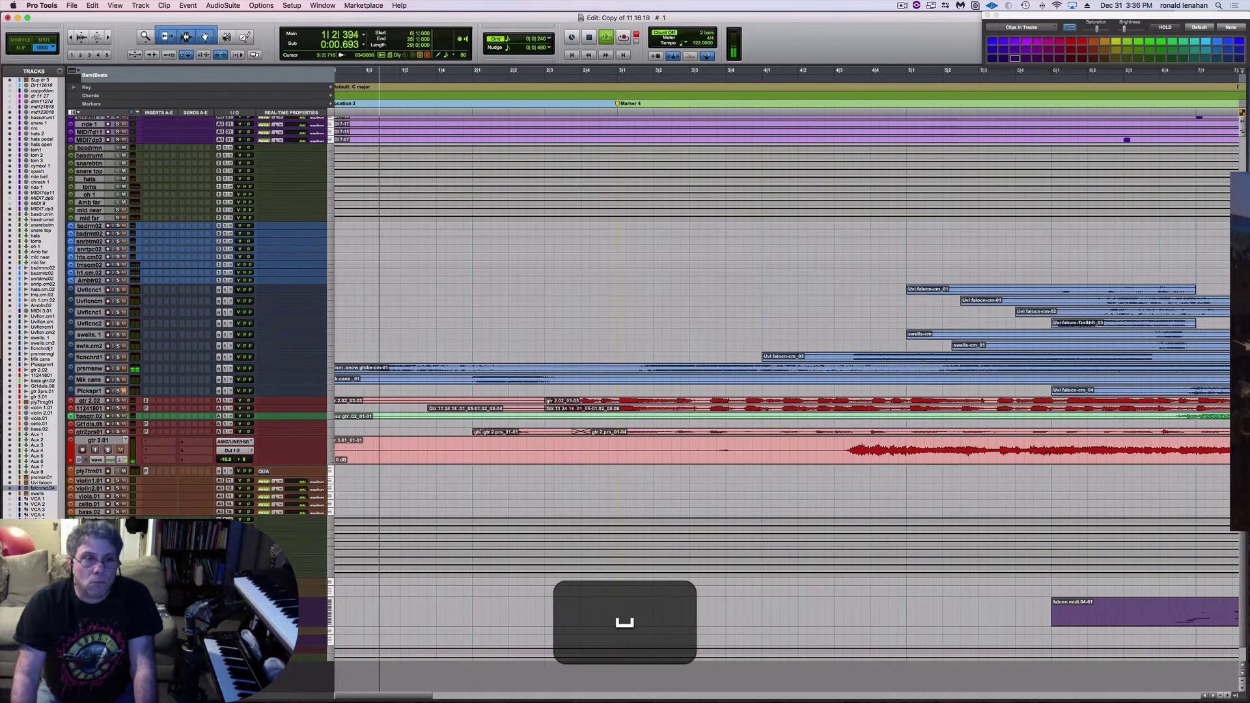
{"action": "key", "text": "super"}
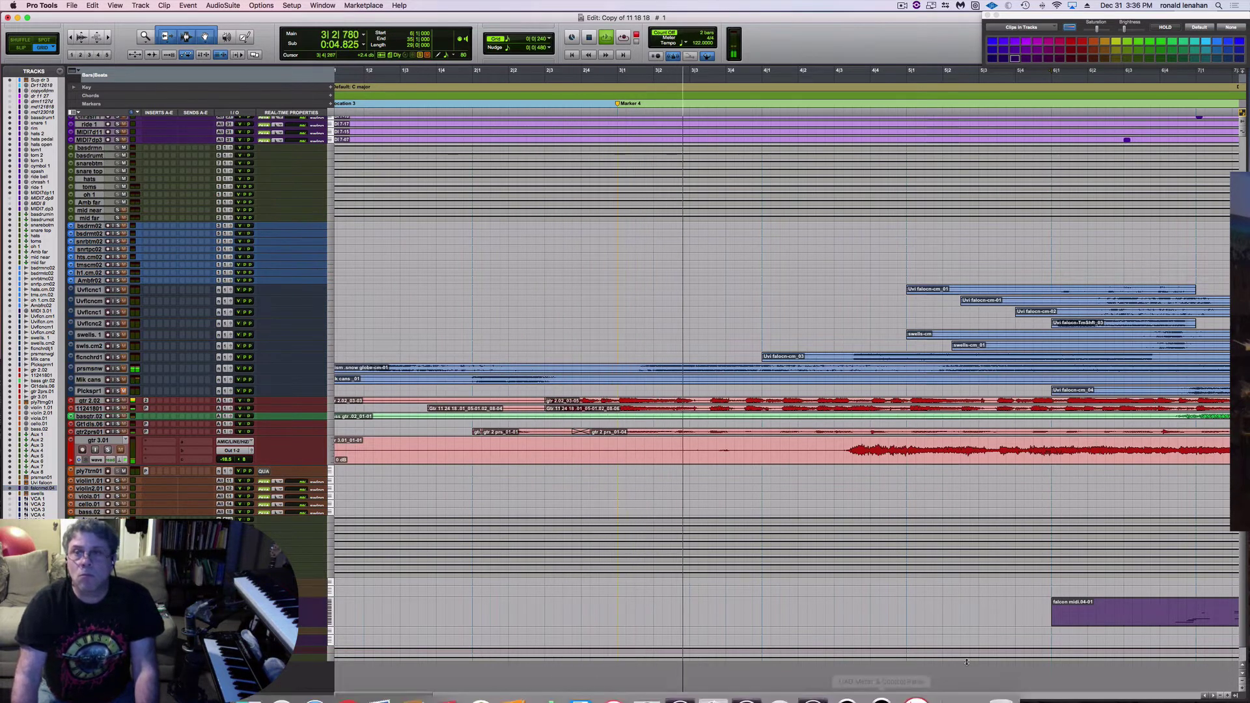
{"action": "left_click", "coordinate": [1125, 89]}
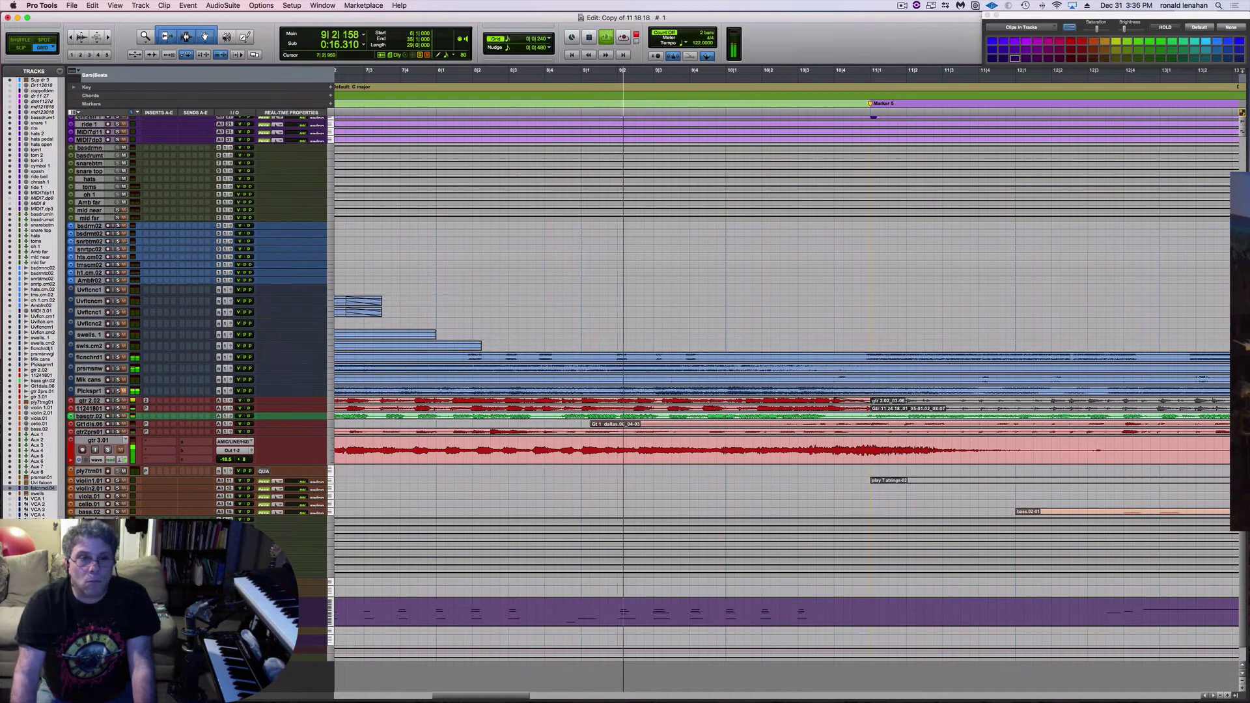
{"action": "key", "text": "space"}
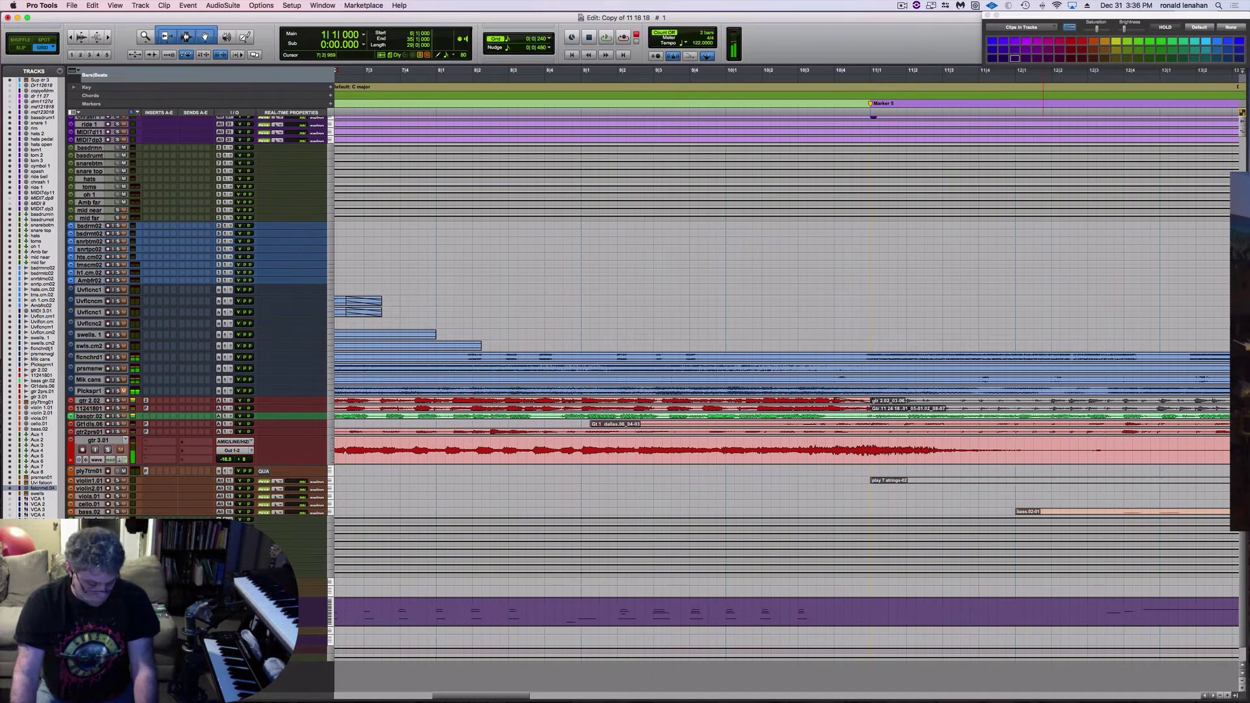
{"action": "key", "text": "super+s"}
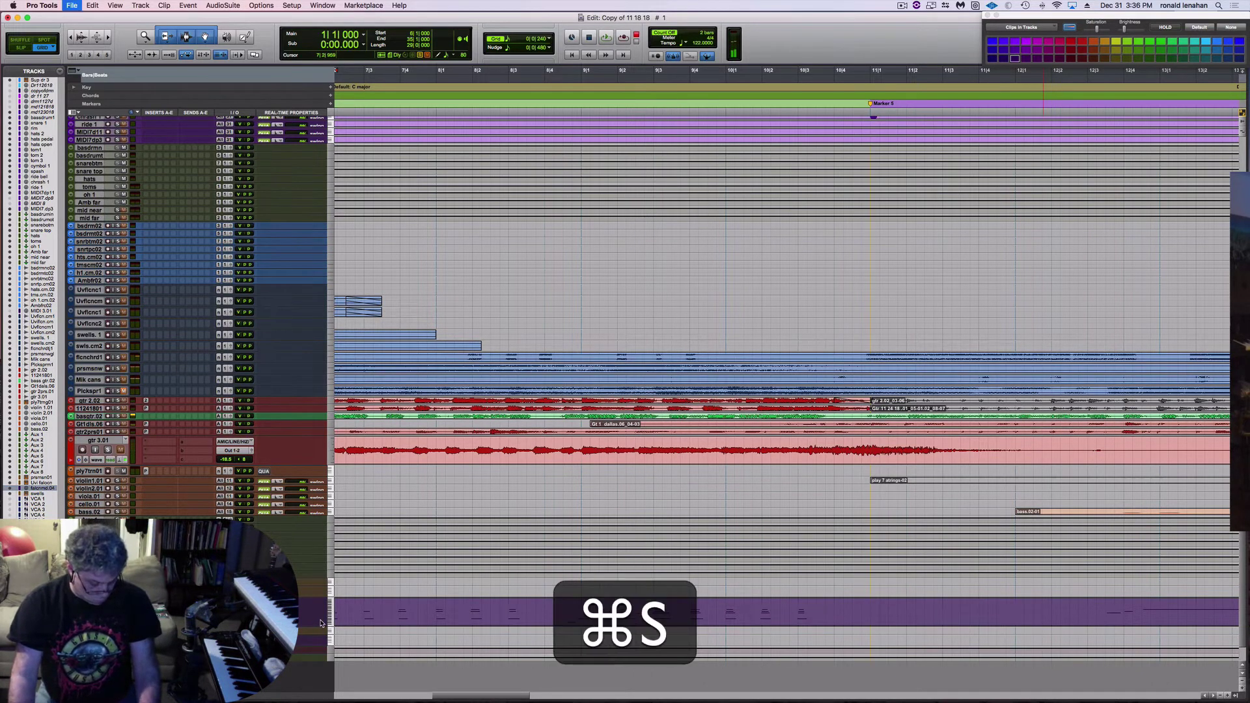
Select the Falcon MIDI track from the session start past the clip's end and commit the edit selection offline to a new audio track
{"action": "key", "text": "alt+super+s"}
{"action": "key", "text": "alt+a"}
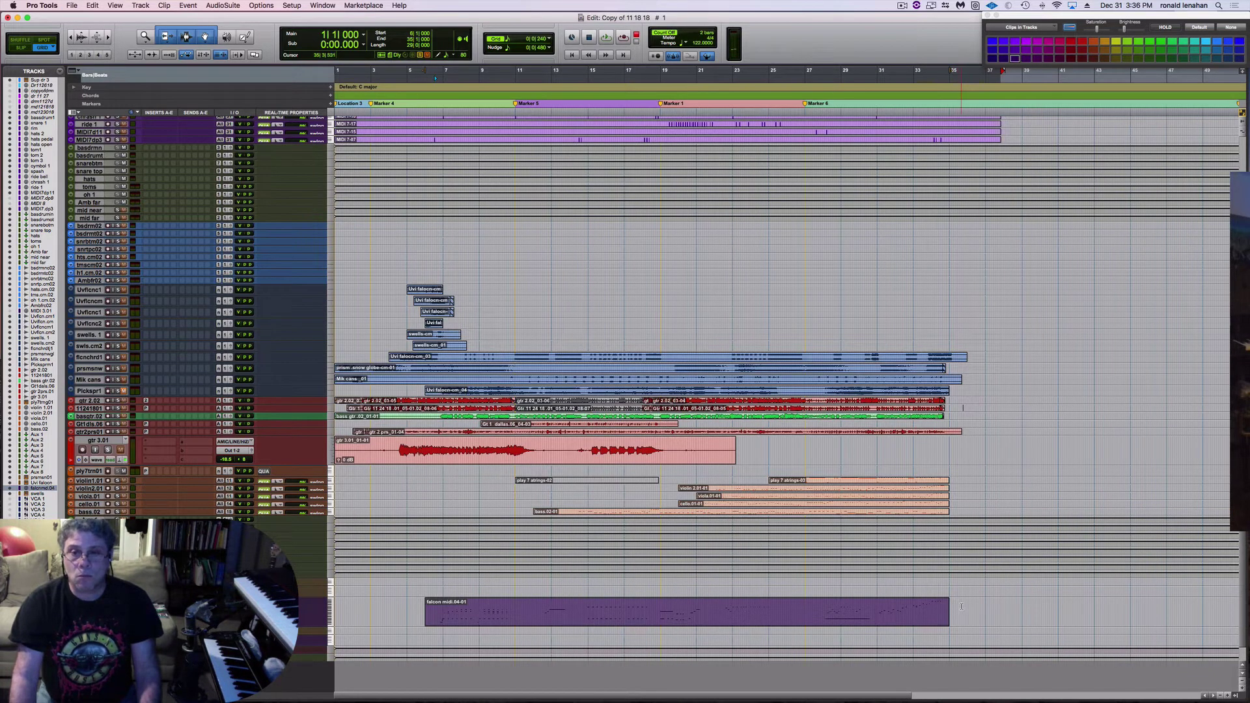
{"action": "left_click_drag", "start_coordinate": [962, 606], "coordinate": [350, 618]}
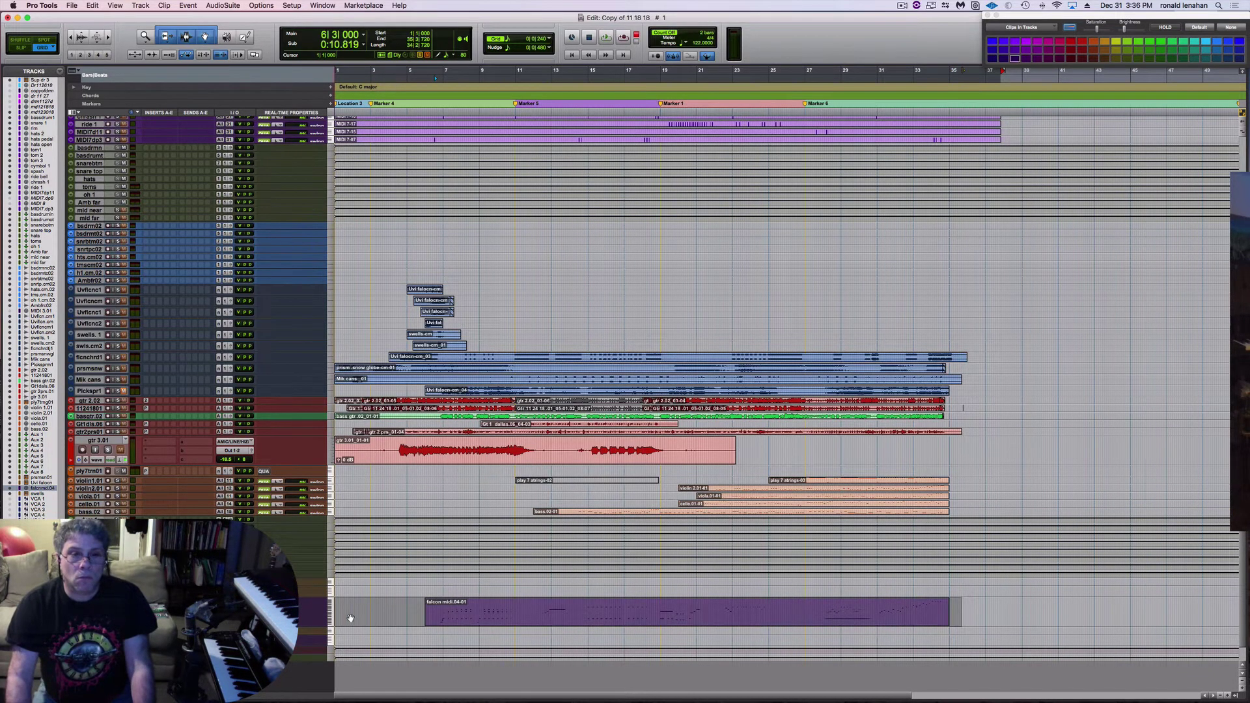
{"action": "right_click", "coordinate": [379, 612]}
{"action": "scroll", "coordinate": [419, 671], "scroll_direction": "down", "scroll_amount": 3}
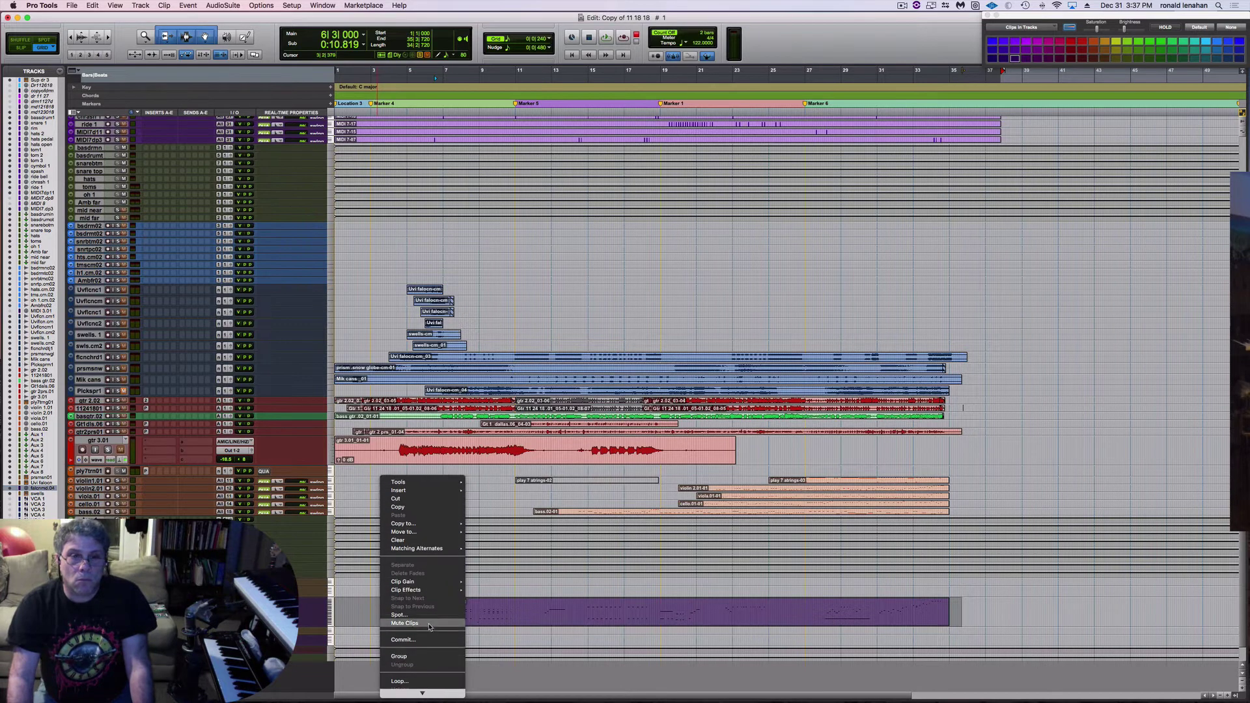
{"action": "left_click", "coordinate": [431, 640]}
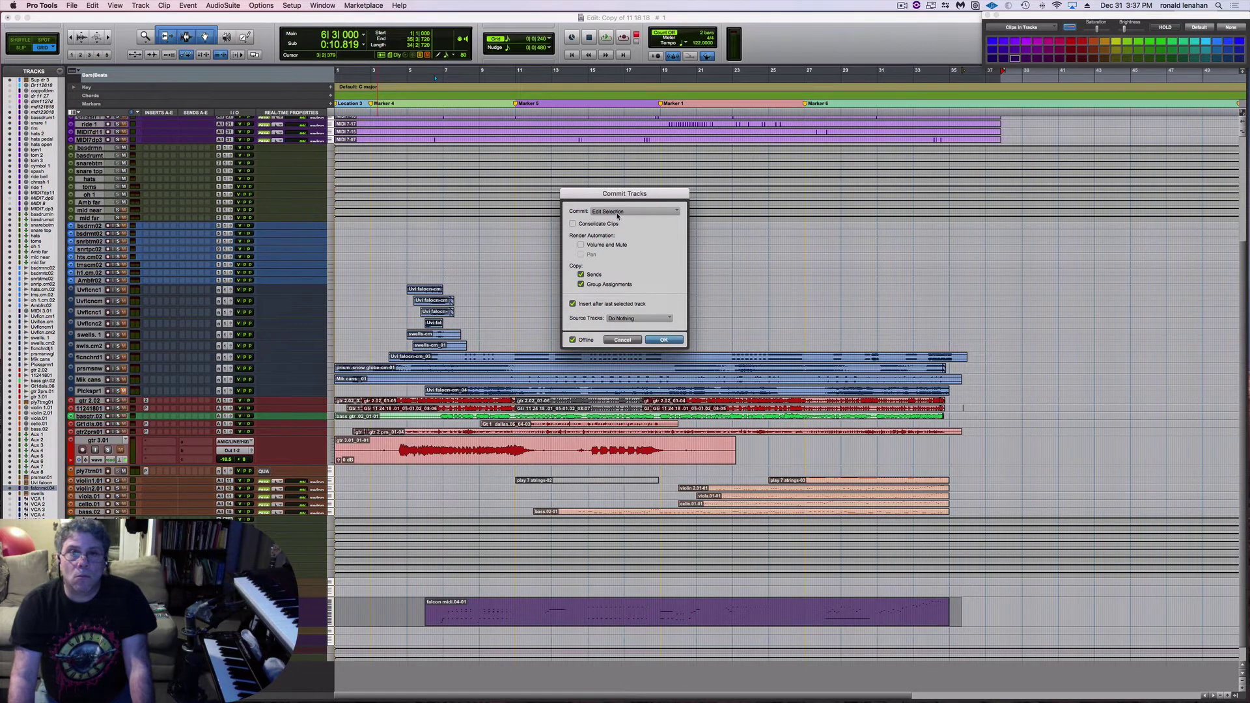
{"action": "left_click", "coordinate": [664, 340]}
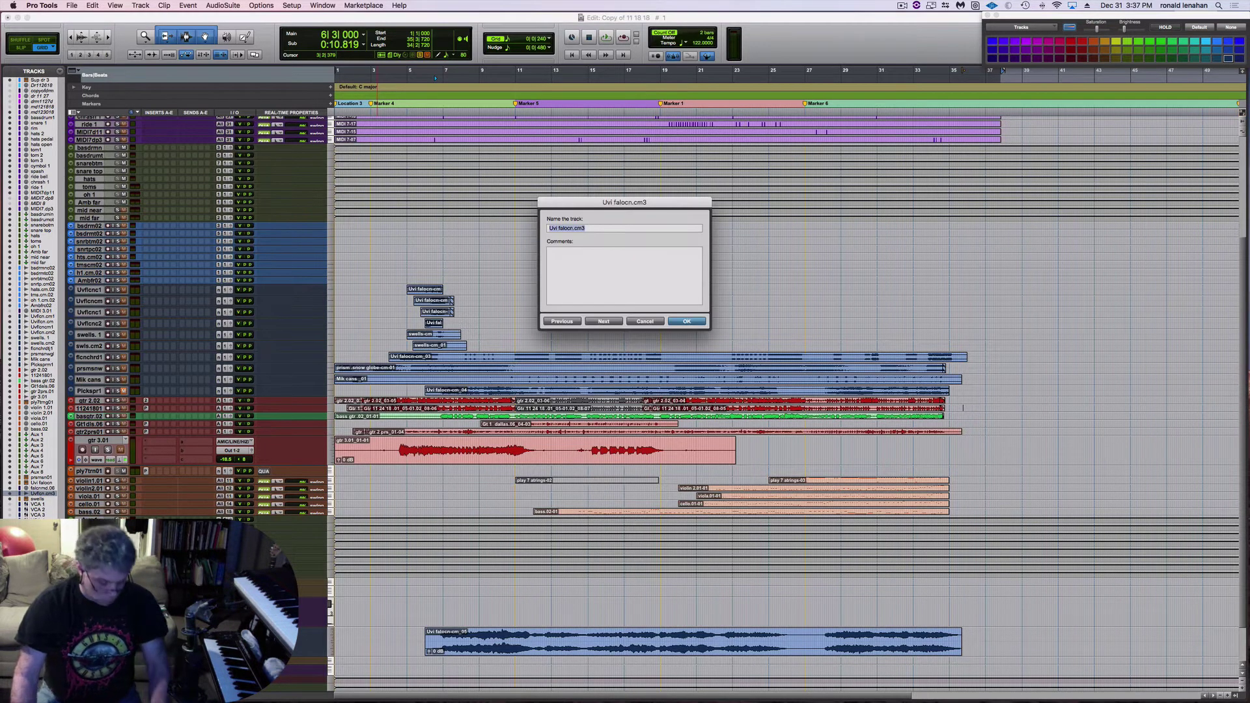
Name the newly committed audio track "flacon plucked"
{"action": "type", "text": "lac"}
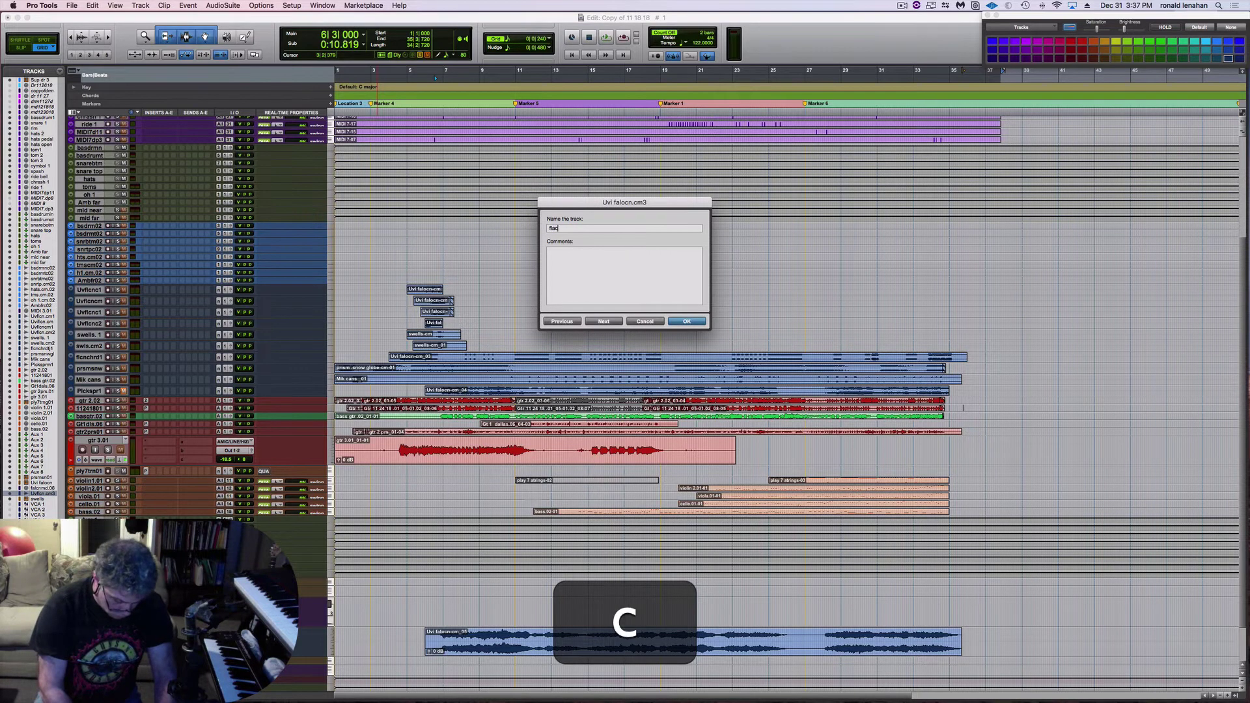
{"action": "type", "text": "lacon pl"}
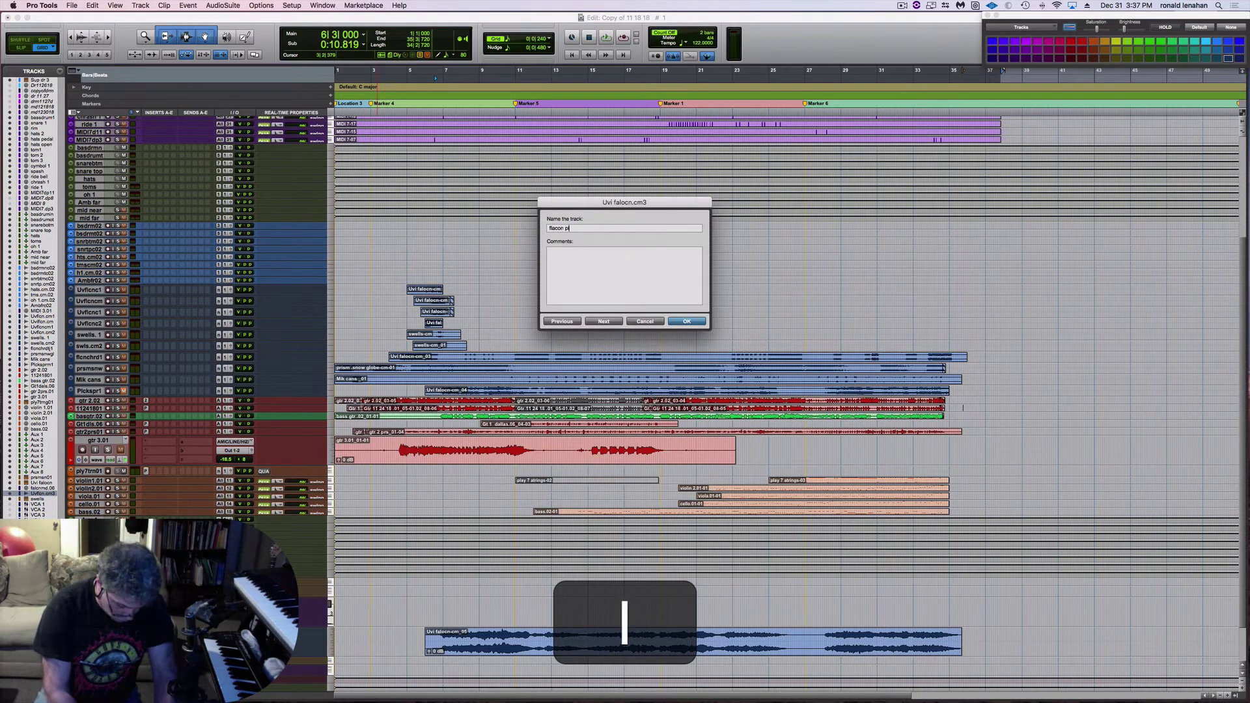
{"action": "type", "text": "uck"}
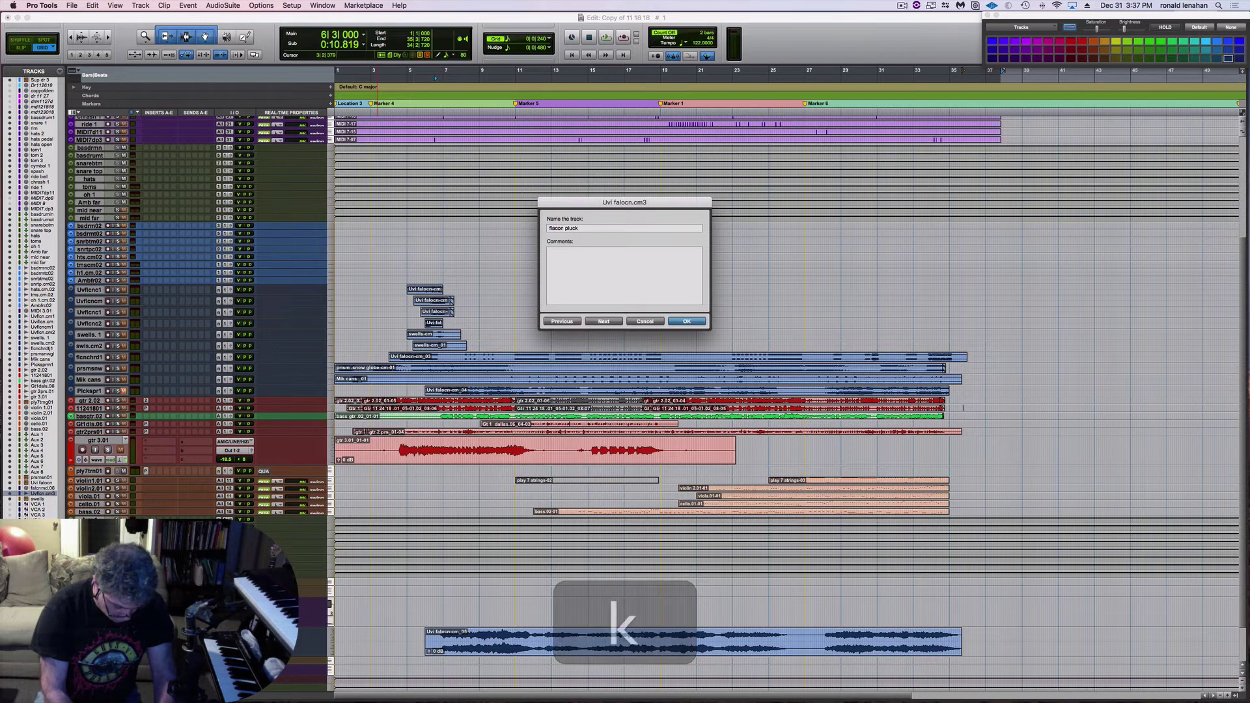
{"action": "type", "text": "ed"}
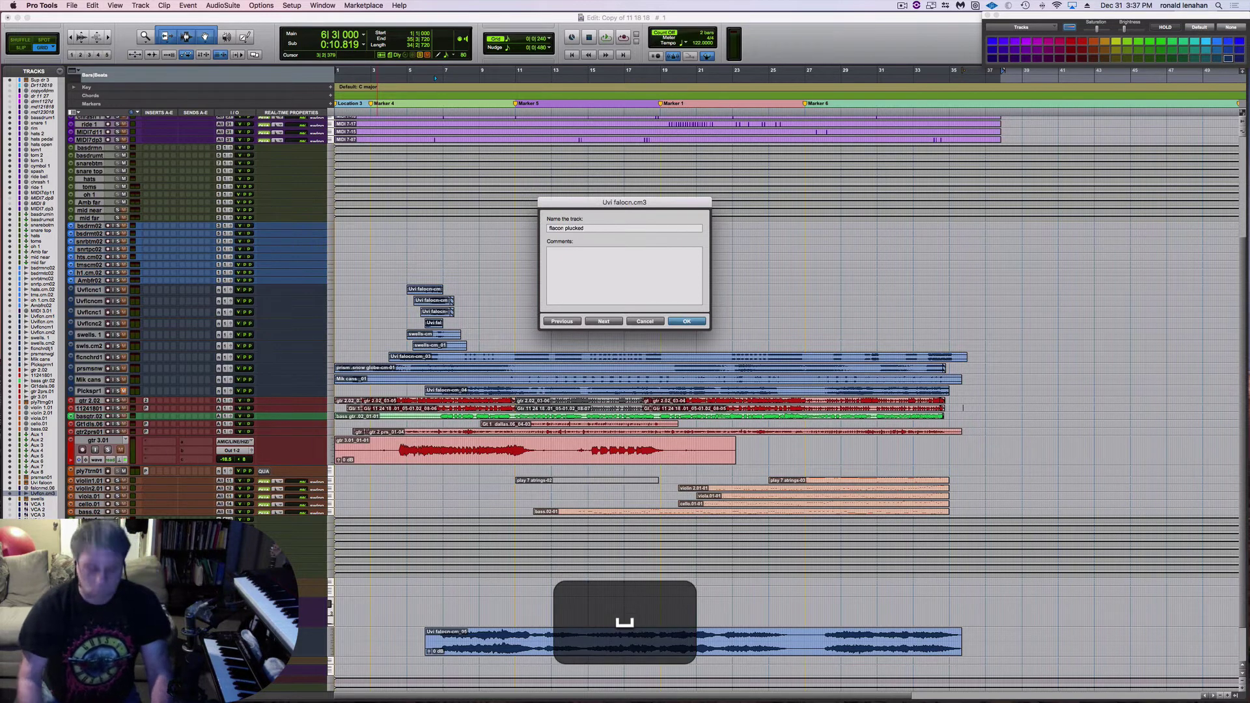
{"action": "key", "text": "Return"}
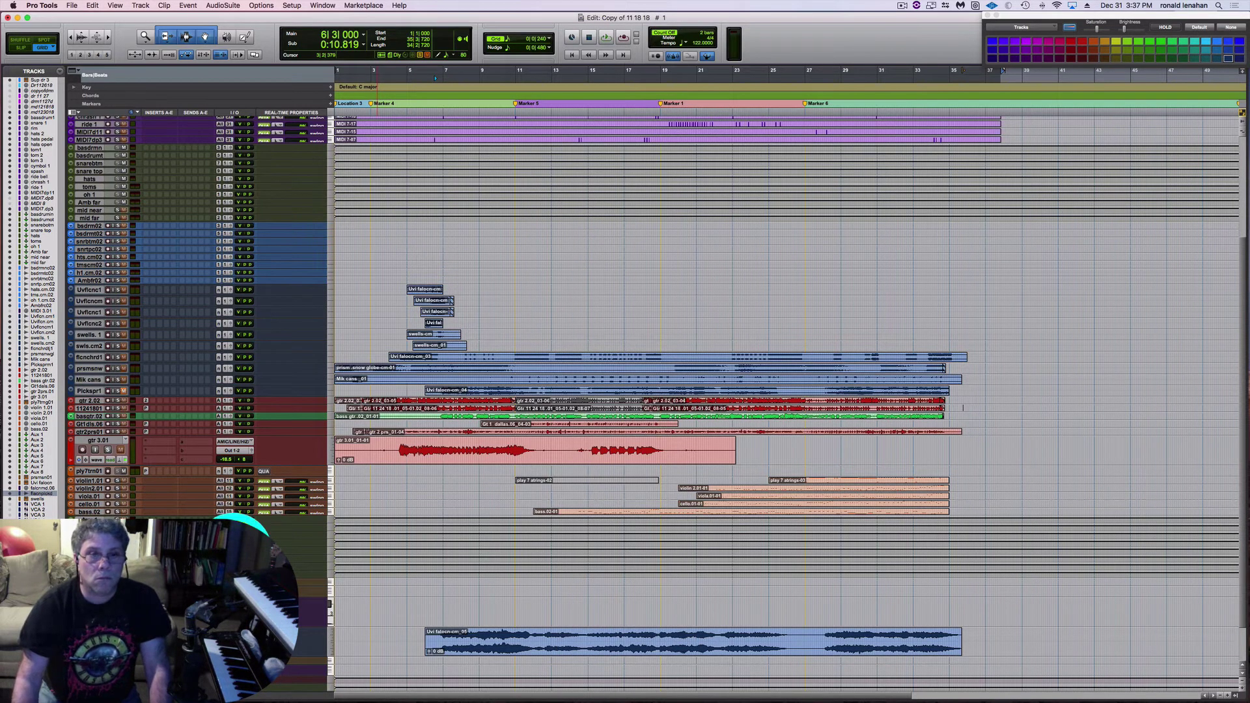
Delete the old "Pluckes permuda 1" audio track along with its active clips
{"action": "left_click", "coordinate": [95, 392]}
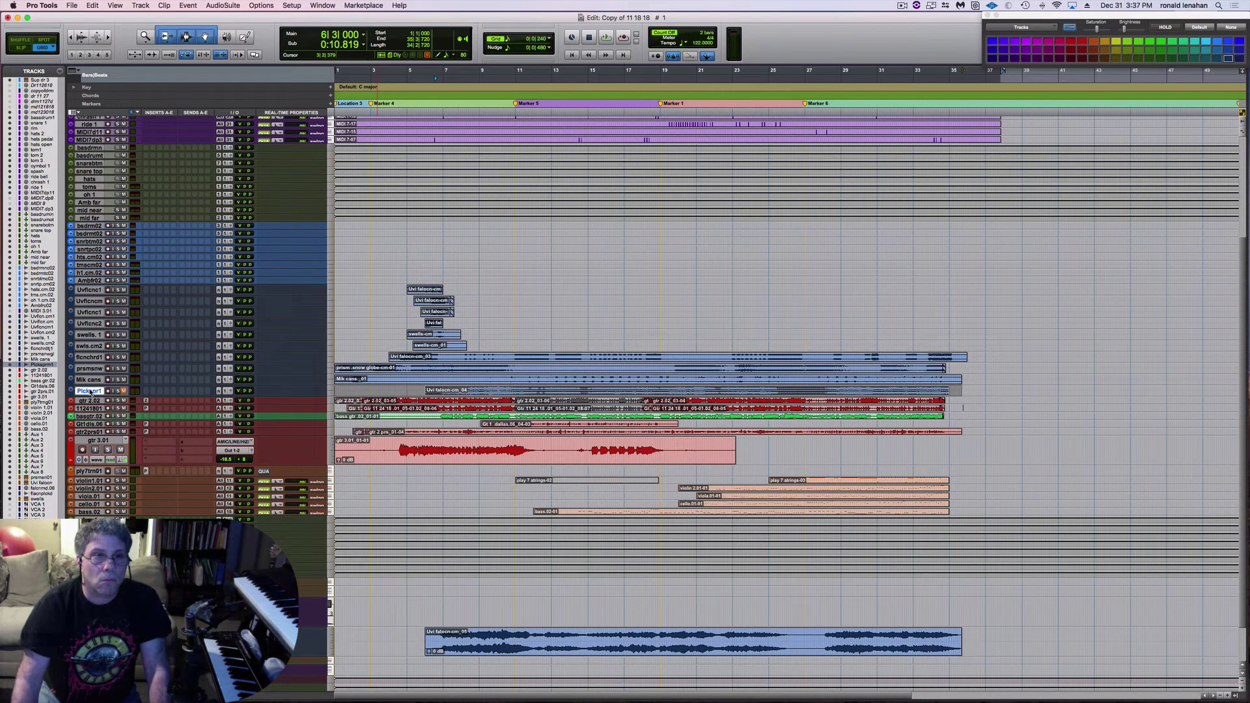
{"action": "right_click", "coordinate": [91, 392]}
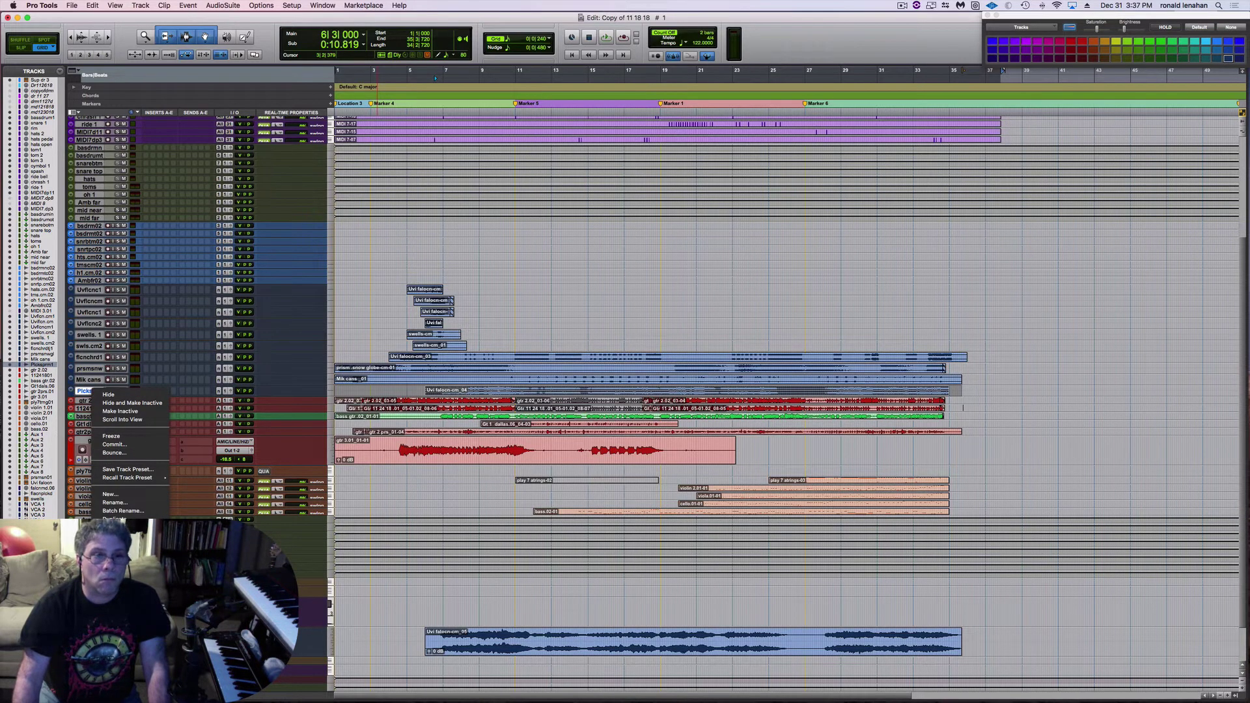
{"action": "left_click", "coordinate": [117, 536]}
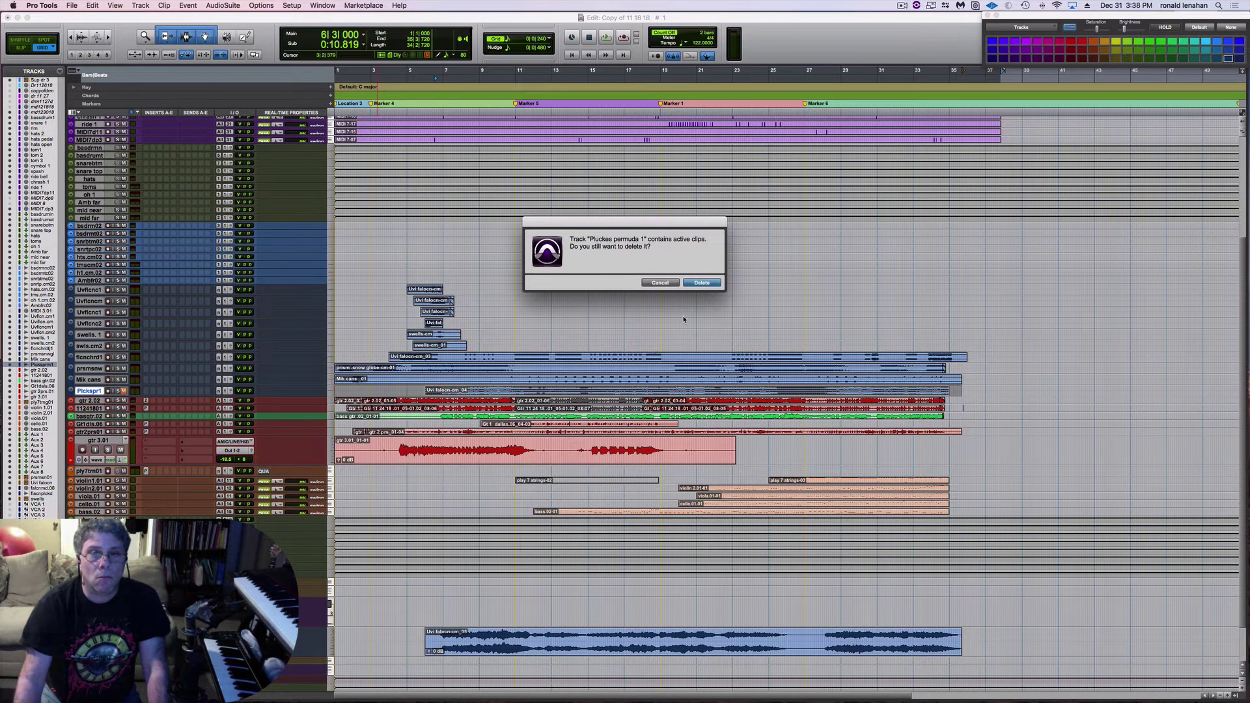
{"action": "left_click", "coordinate": [700, 283]}
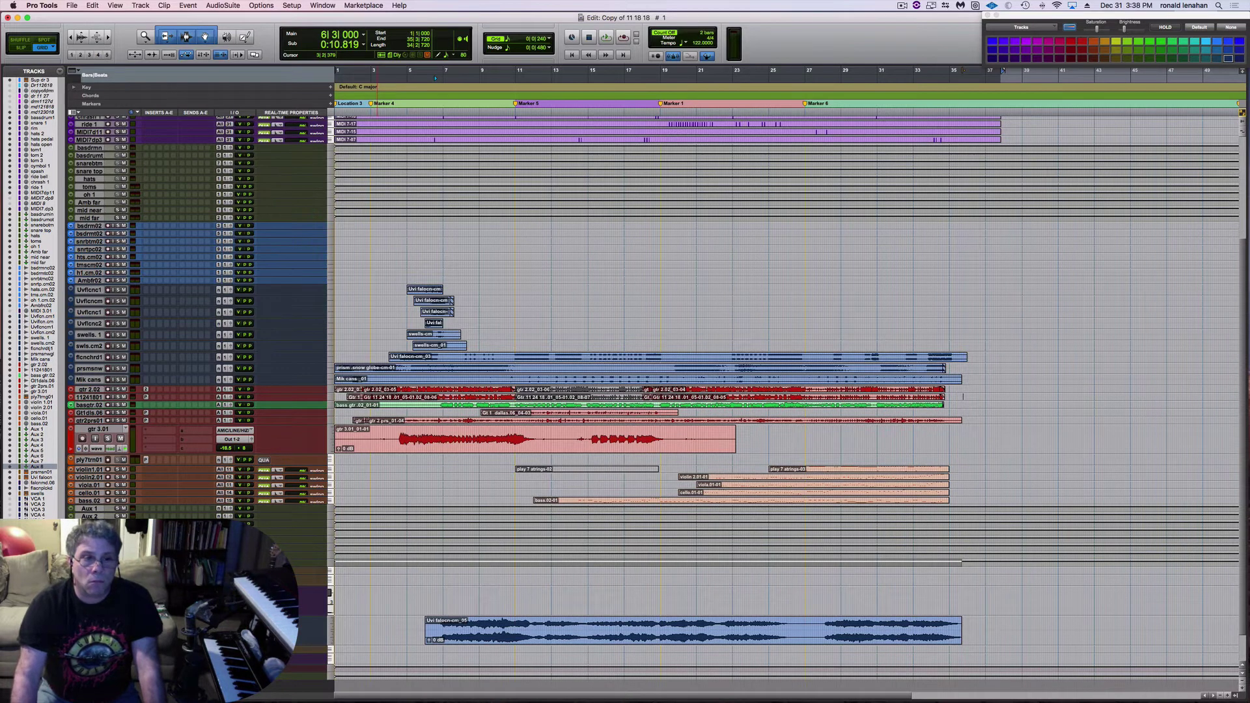
Move the flacon plucked track directly below Mlk cans and leave it as the selected track
{"action": "left_click_drag", "start_coordinate": [98, 630], "coordinate": [120, 391]}
{"action": "left_click", "coordinate": [93, 380]}
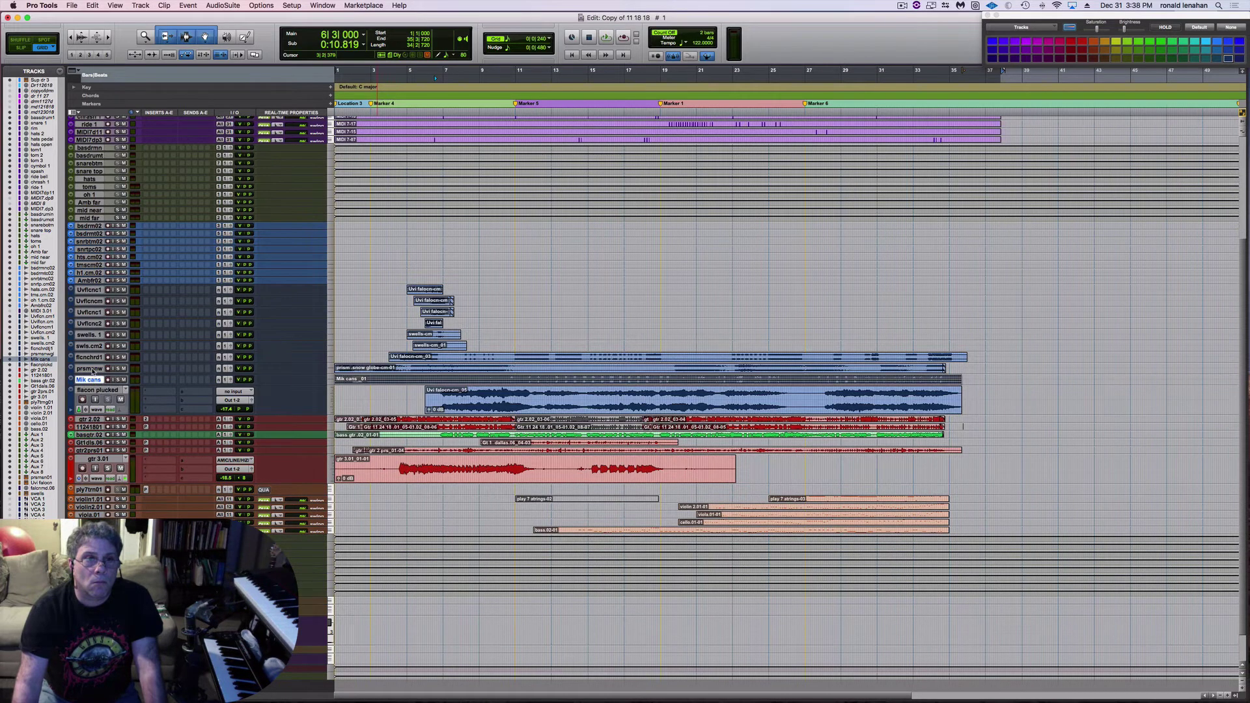
{"action": "left_click", "coordinate": [93, 369]}
{"action": "left_click", "coordinate": [92, 358]}
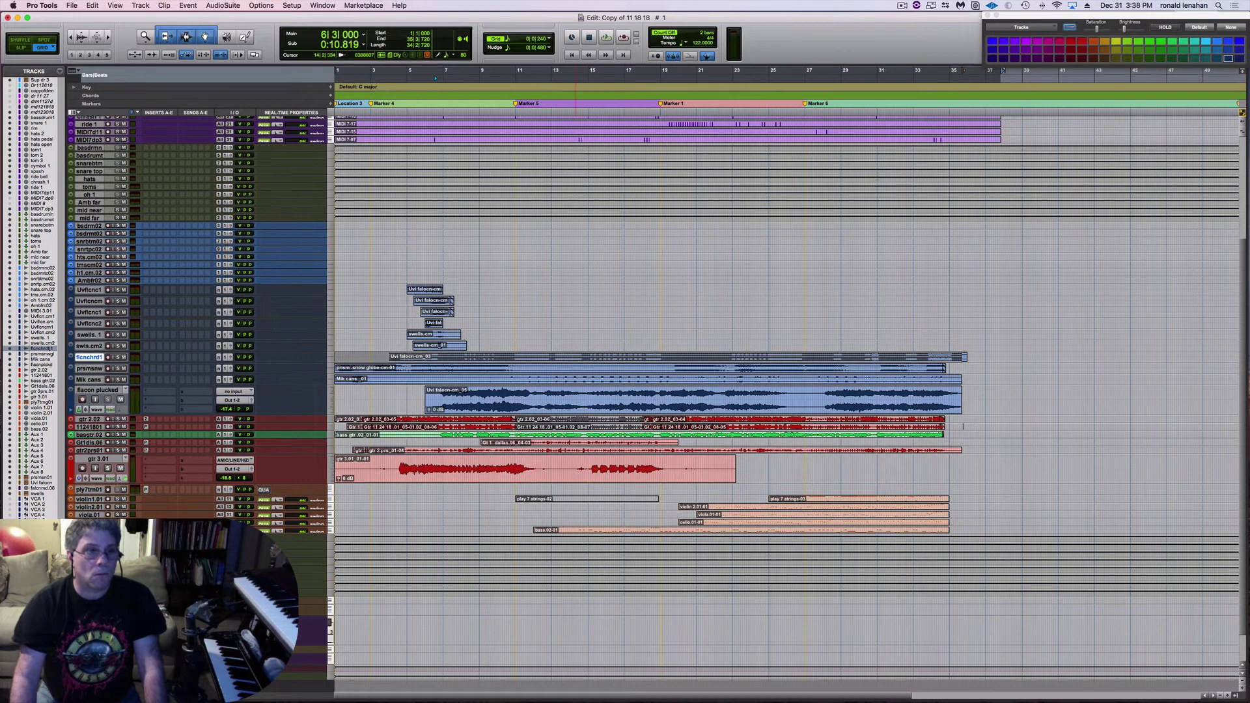
{"action": "left_click", "coordinate": [113, 393]}
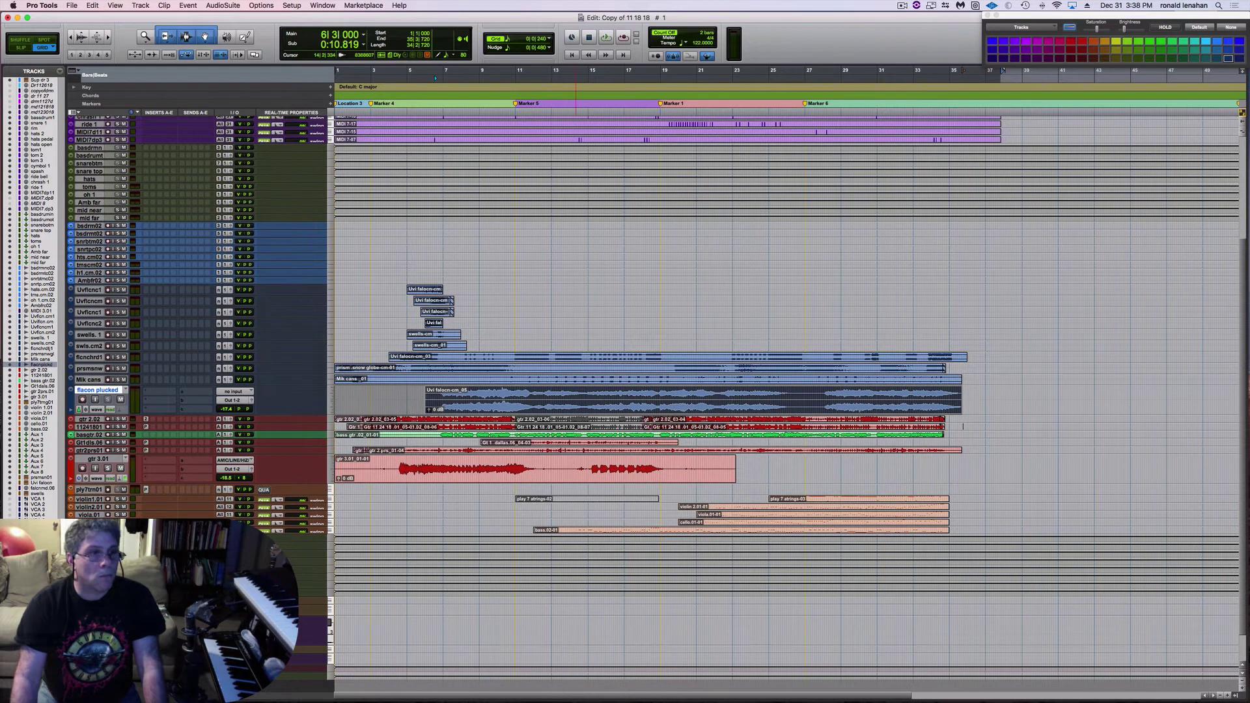
Play the mix, lower the flacon plucked track's volume to about -18.8 dB, and save the session
{"action": "key", "text": "space"}
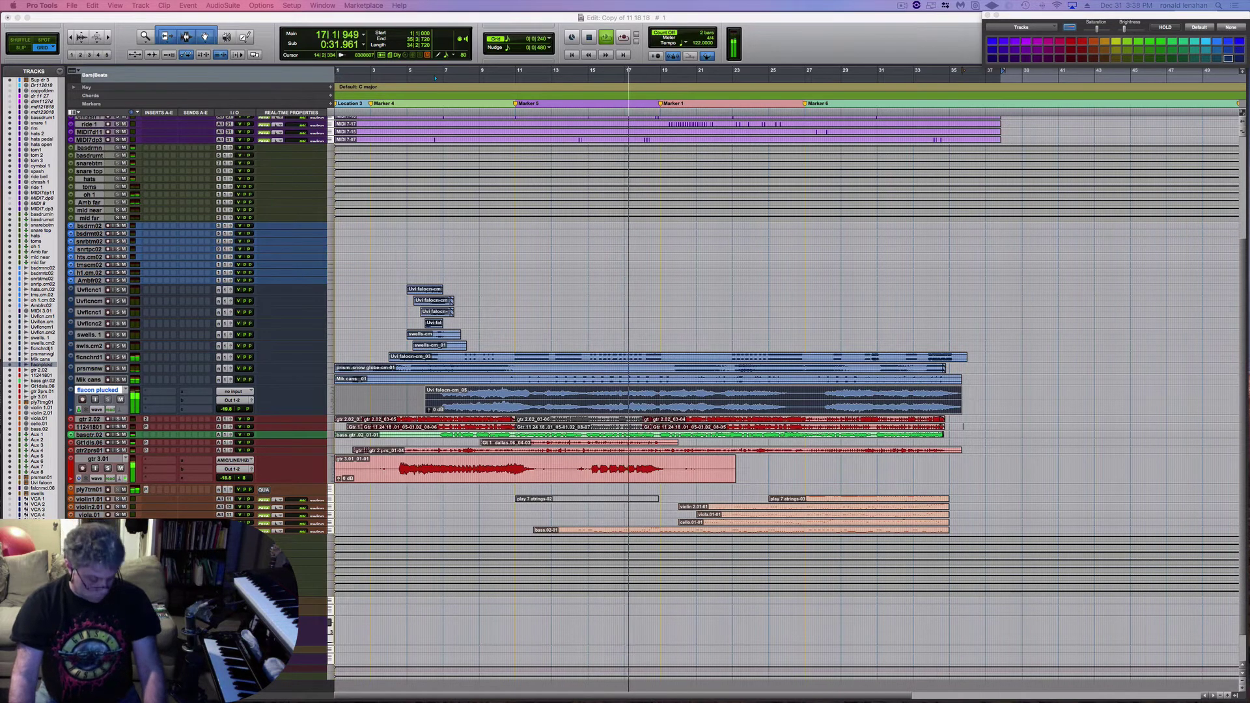
{"action": "key", "text": "super+s"}
{"action": "left_click", "coordinate": [215, 441]}
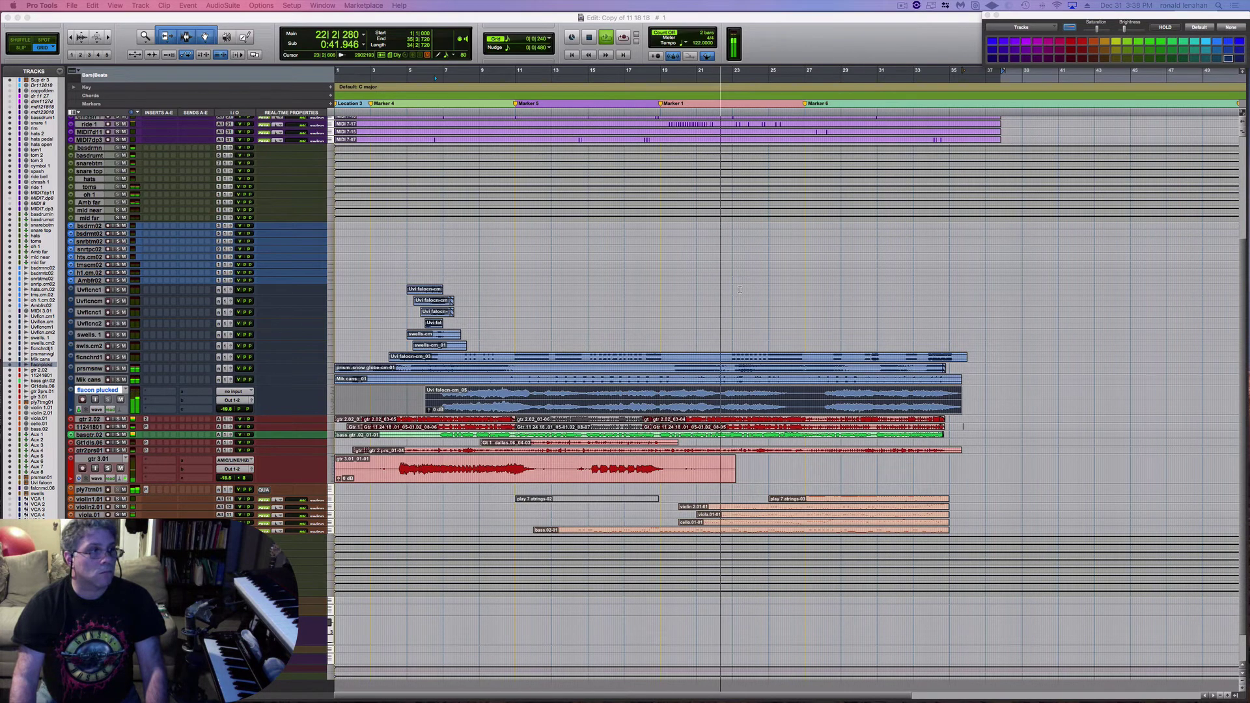
Set the real-time quantize grid of the cymbal 1 and splash MIDI tracks to 1/8 note
{"action": "scroll", "coordinate": [265, 275], "scroll_direction": "up", "scroll_amount": 10}
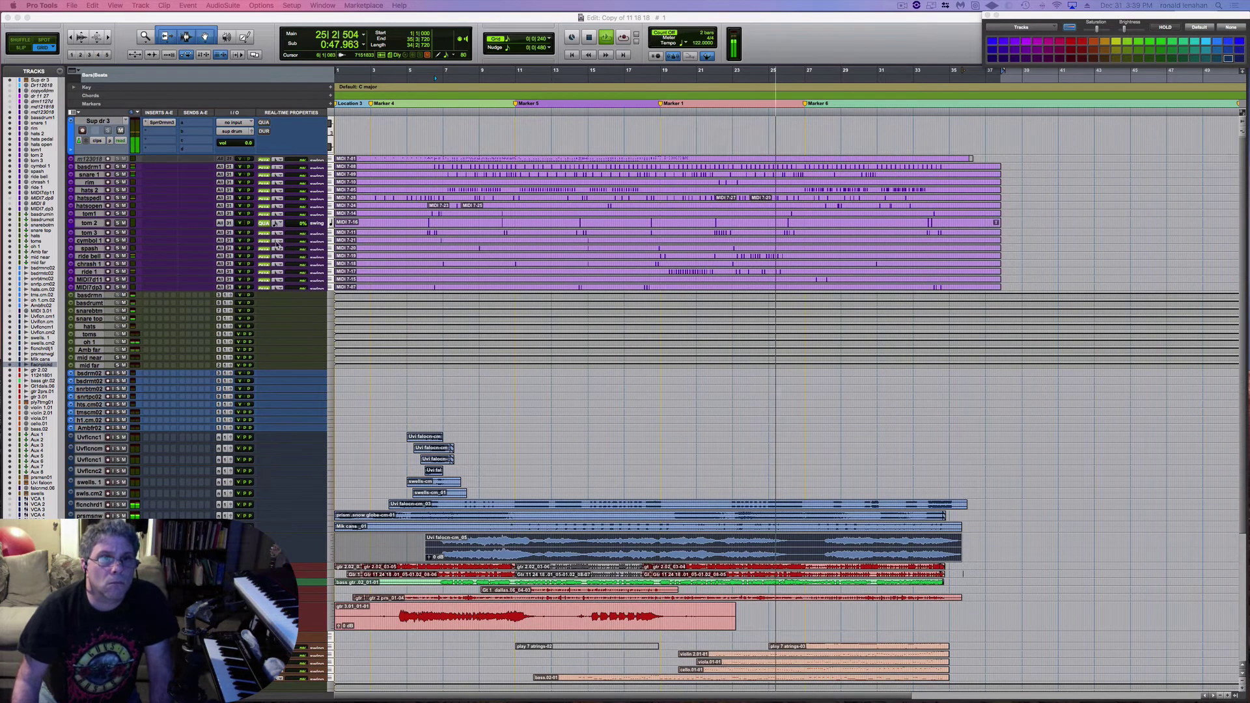
{"action": "left_click", "coordinate": [278, 241]}
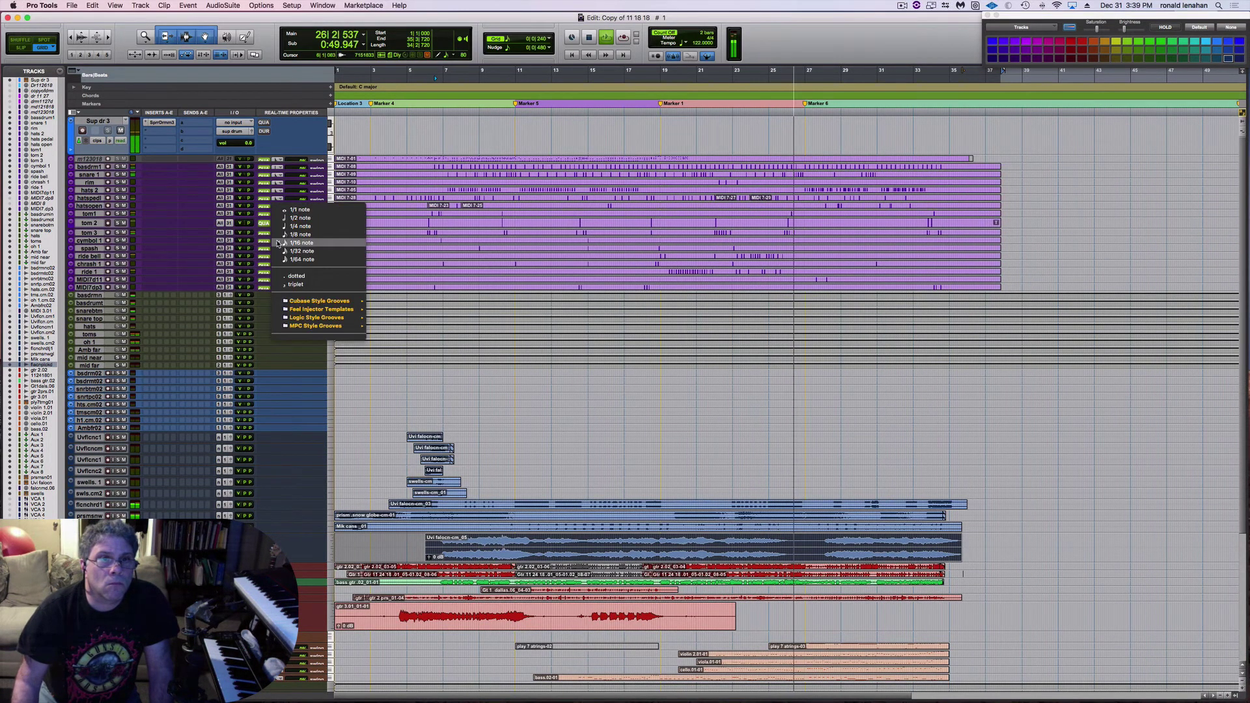
{"action": "left_click", "coordinate": [290, 234]}
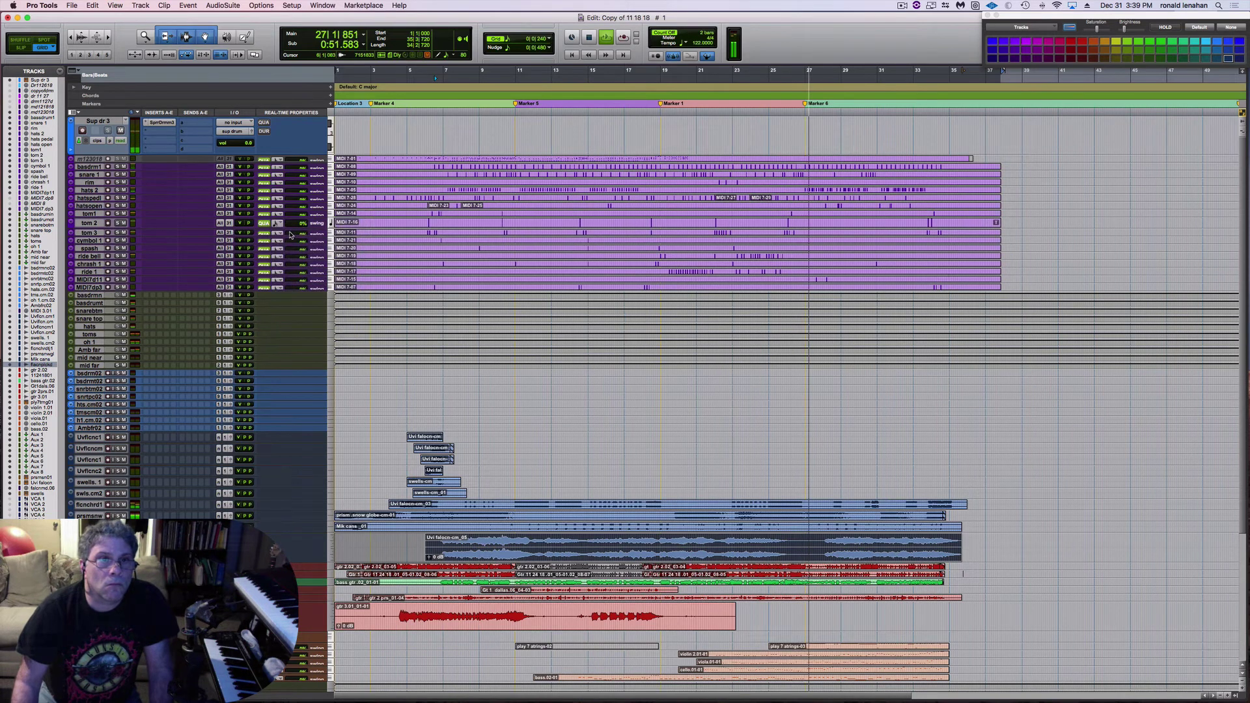
{"action": "left_click", "coordinate": [98, 250]}
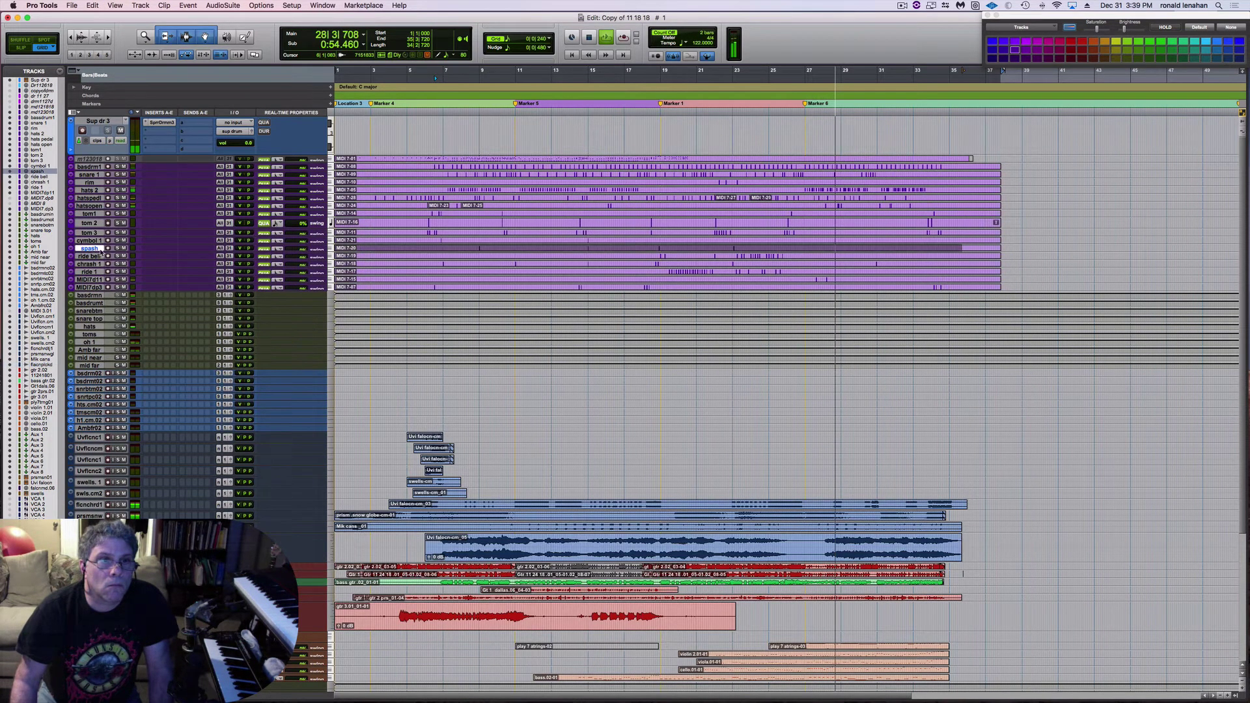
{"action": "left_click", "coordinate": [265, 250]}
{"action": "left_click", "coordinate": [287, 242]}
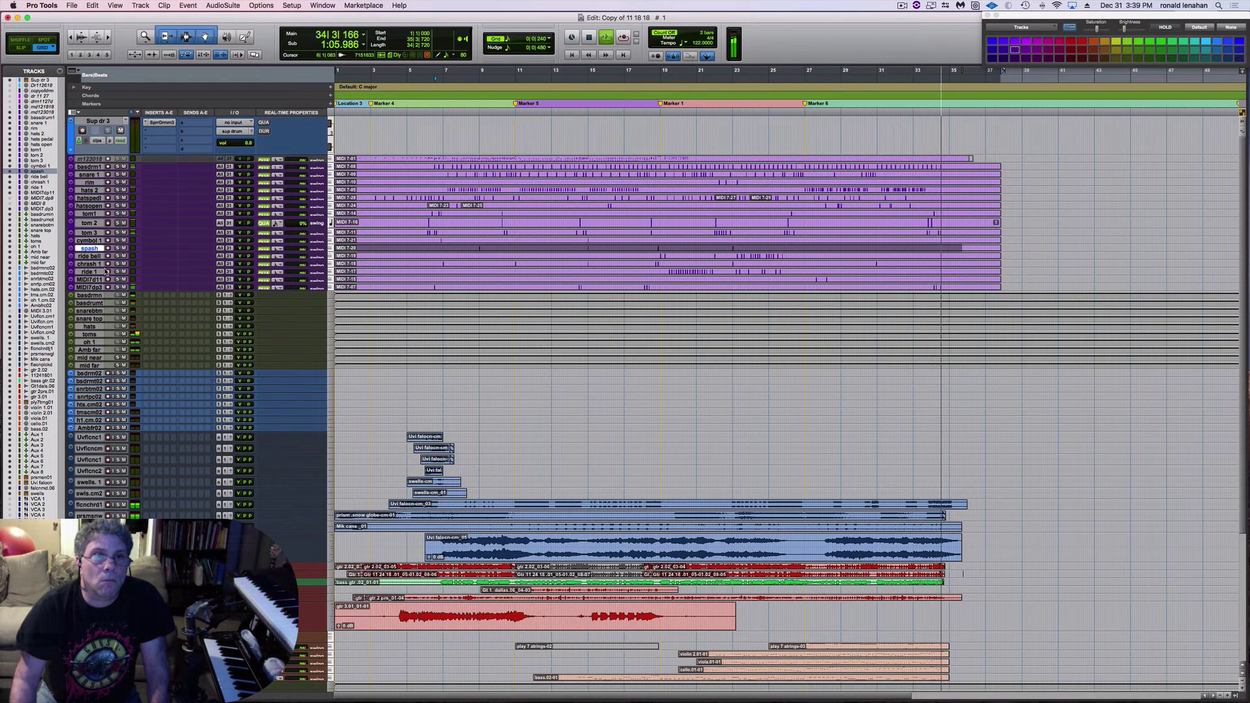
Choose the real-time quantize note value for the crash 1 and ride 1 MIDI tracks, restarting playback from the session start
{"action": "left_click", "coordinate": [90, 264]}
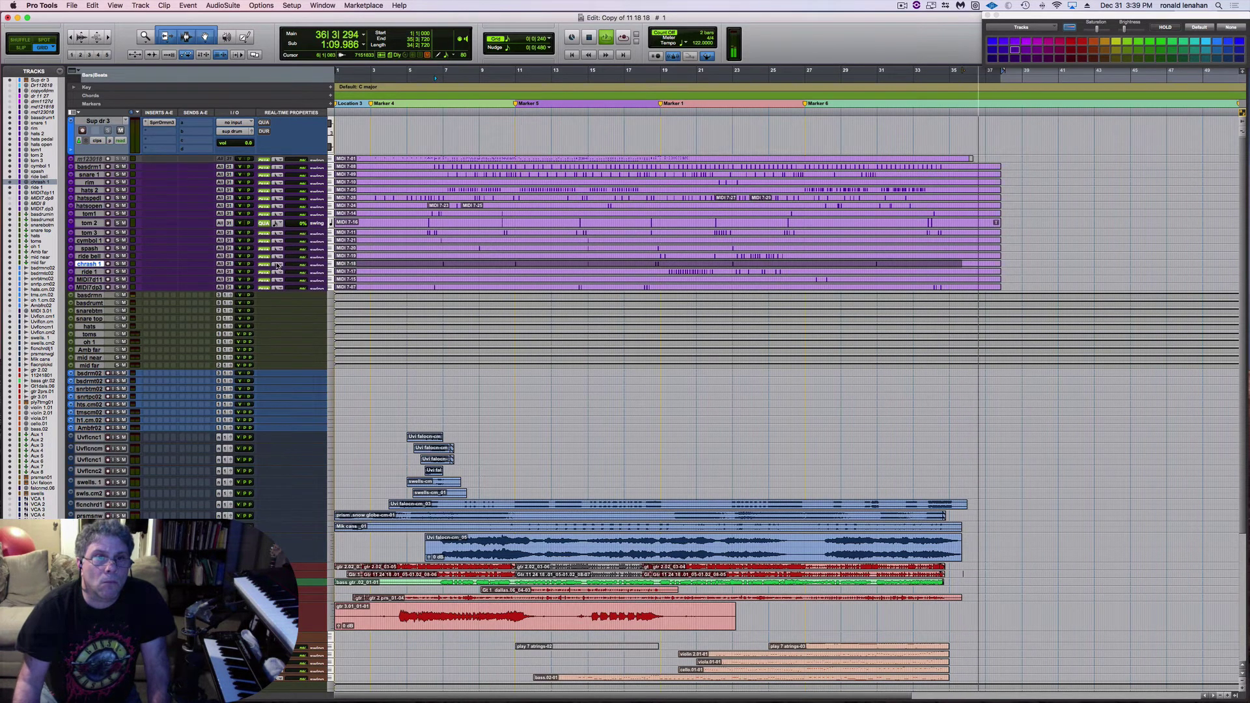
{"action": "left_click", "coordinate": [276, 222]}
{"action": "left_click", "coordinate": [293, 258]}
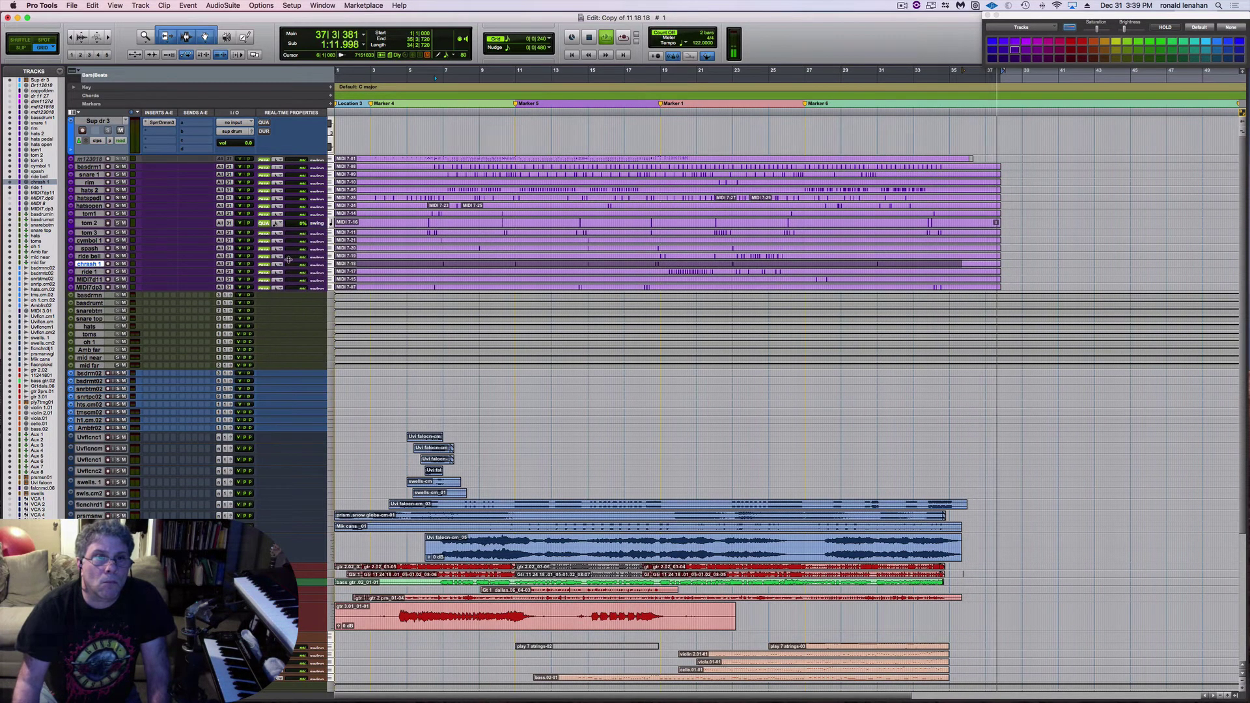
{"action": "key", "text": "space"}
{"action": "left_click", "coordinate": [86, 272]}
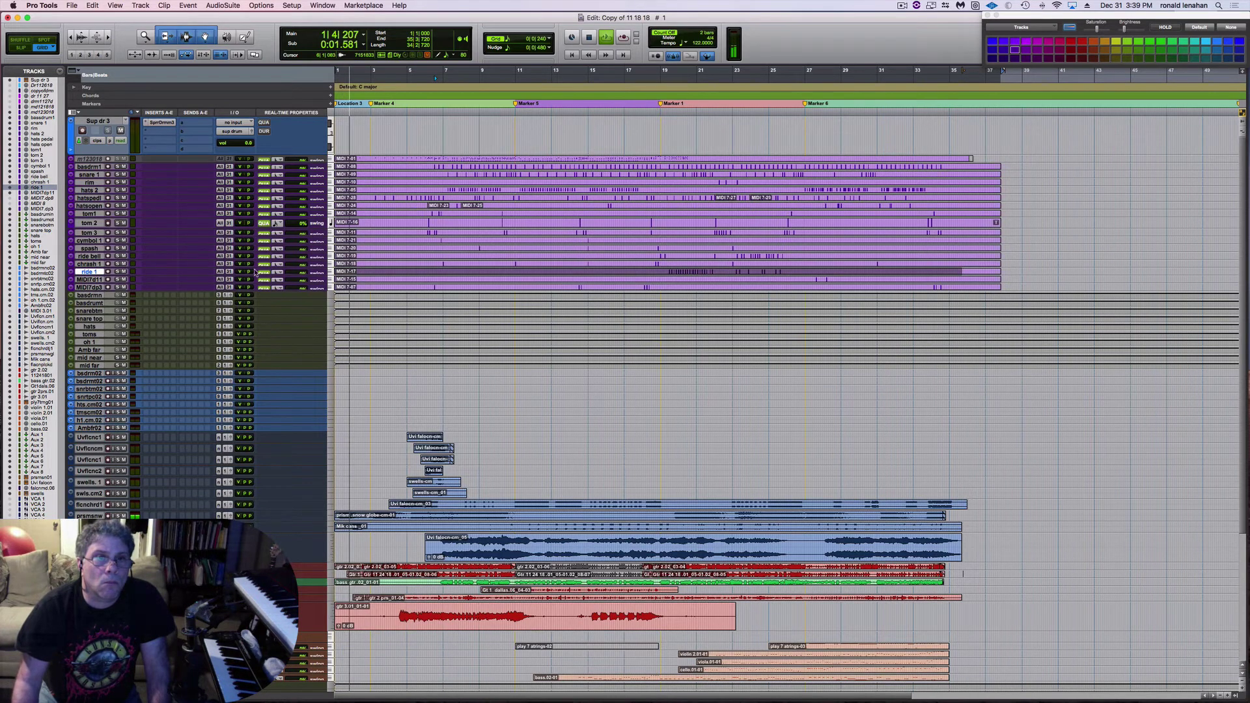
{"action": "left_click", "coordinate": [275, 272]}
{"action": "left_click", "coordinate": [297, 270]}
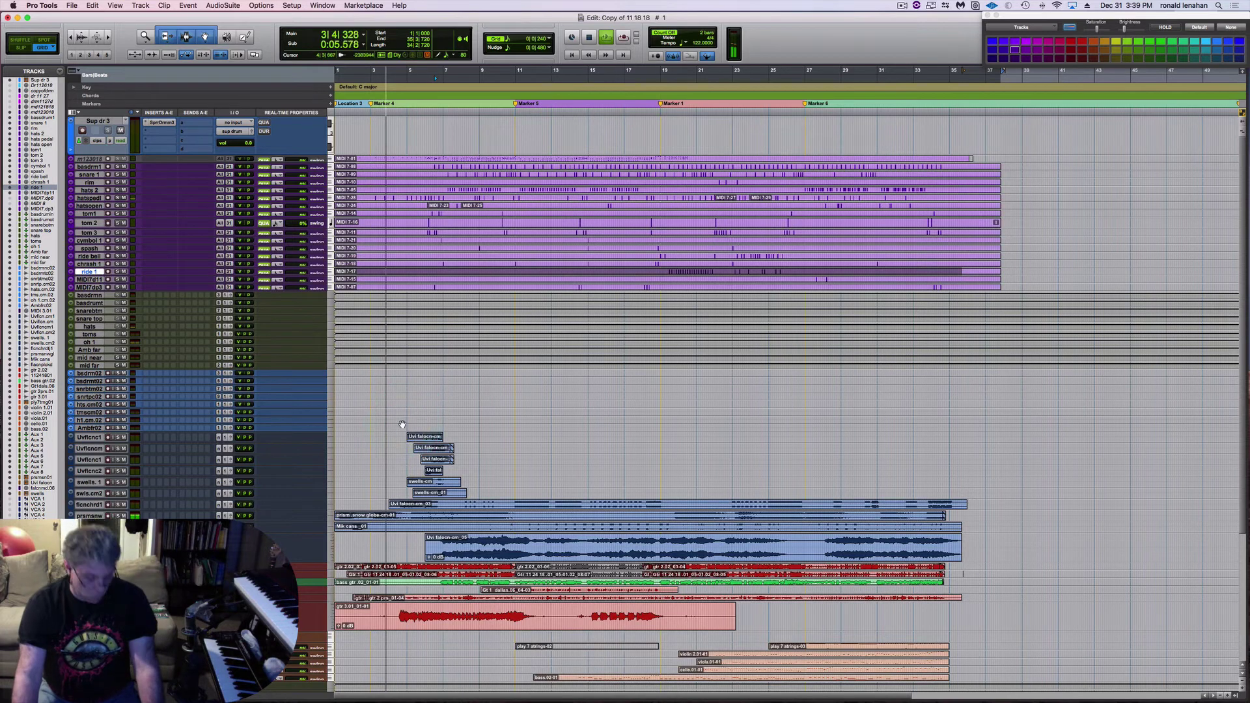
Save the session and turn off the metronome click while the mix plays on to about bar 29
{"action": "key", "text": "super+s"}
{"action": "key", "text": "super+7"}
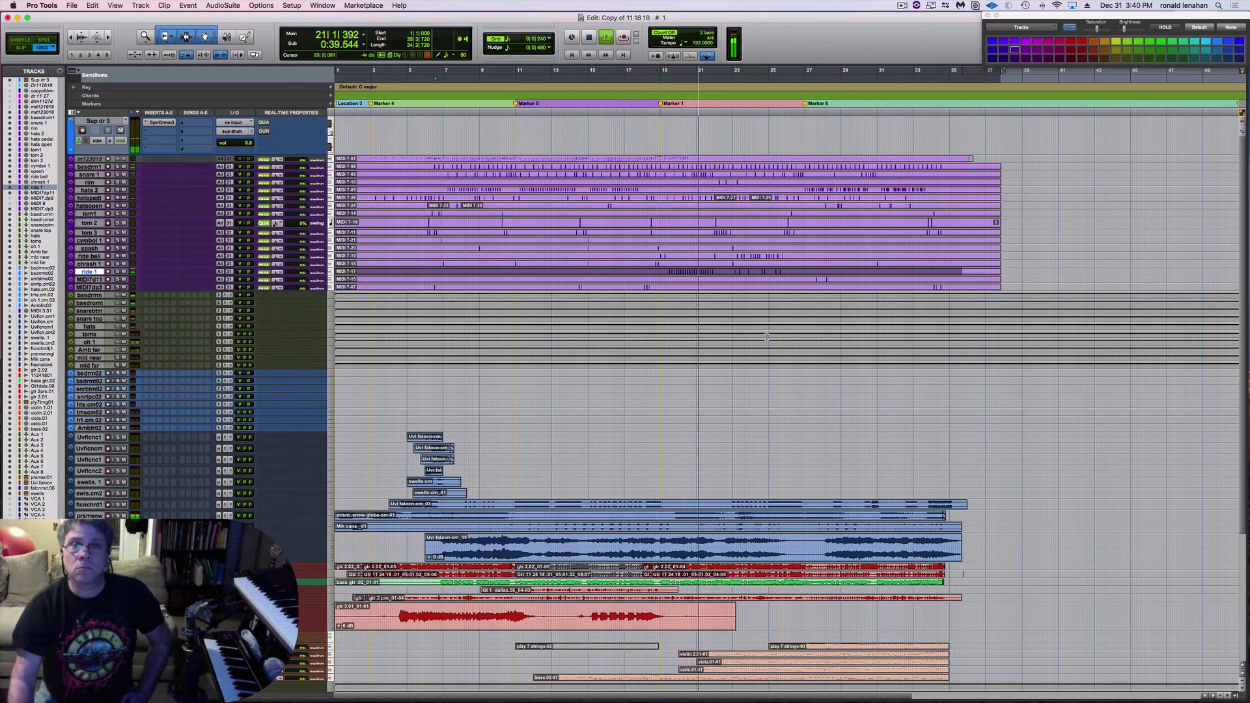
{"action": "left_click", "coordinate": [717, 416]}
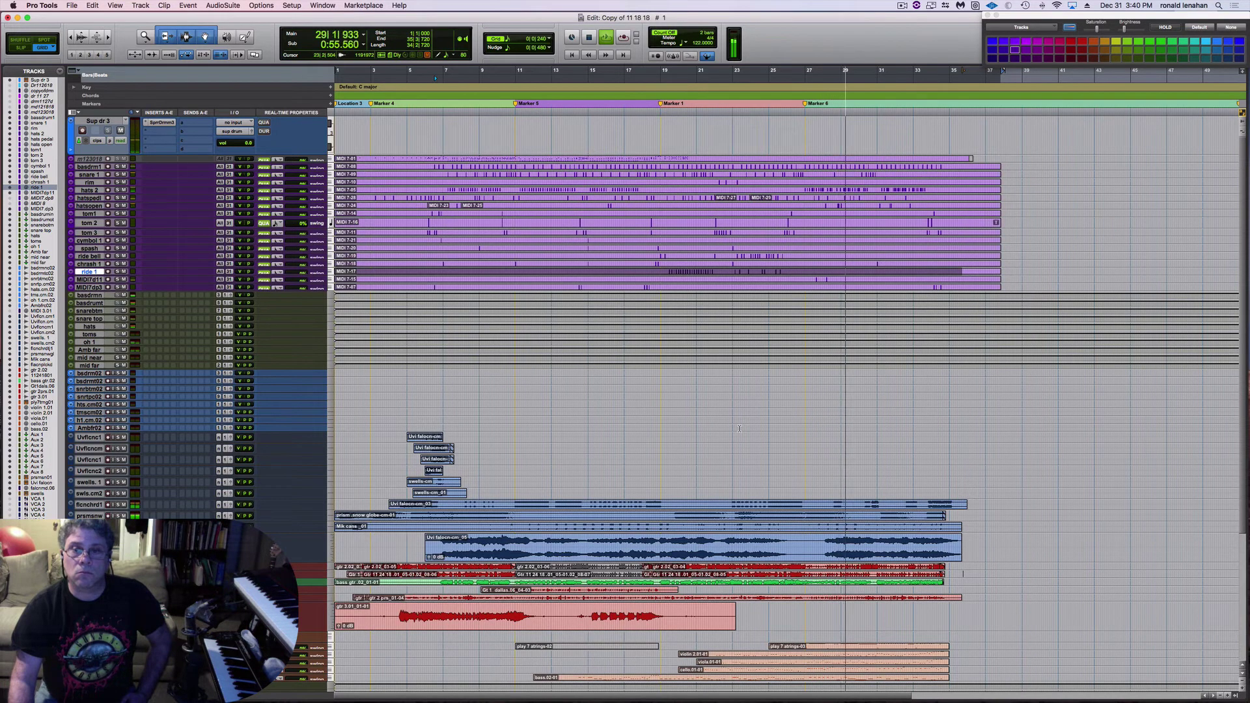
Listen to the mix through to about bar 35 while checking the lower audio and instrument tracks
{"action": "scroll", "coordinate": [832, 431], "scroll_direction": "down", "scroll_amount": 3}
{"action": "scroll", "coordinate": [832, 432], "scroll_direction": "down", "scroll_amount": 1}
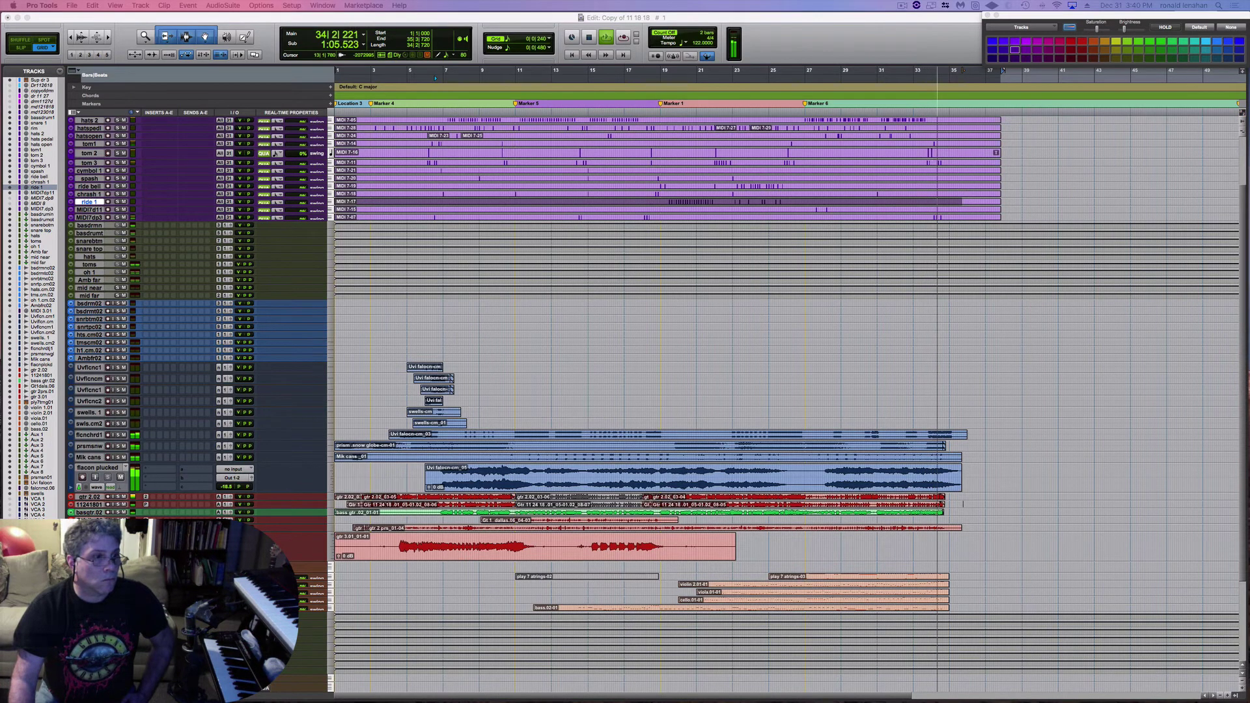
{"action": "key", "text": "n"}
{"action": "key", "text": "m"}
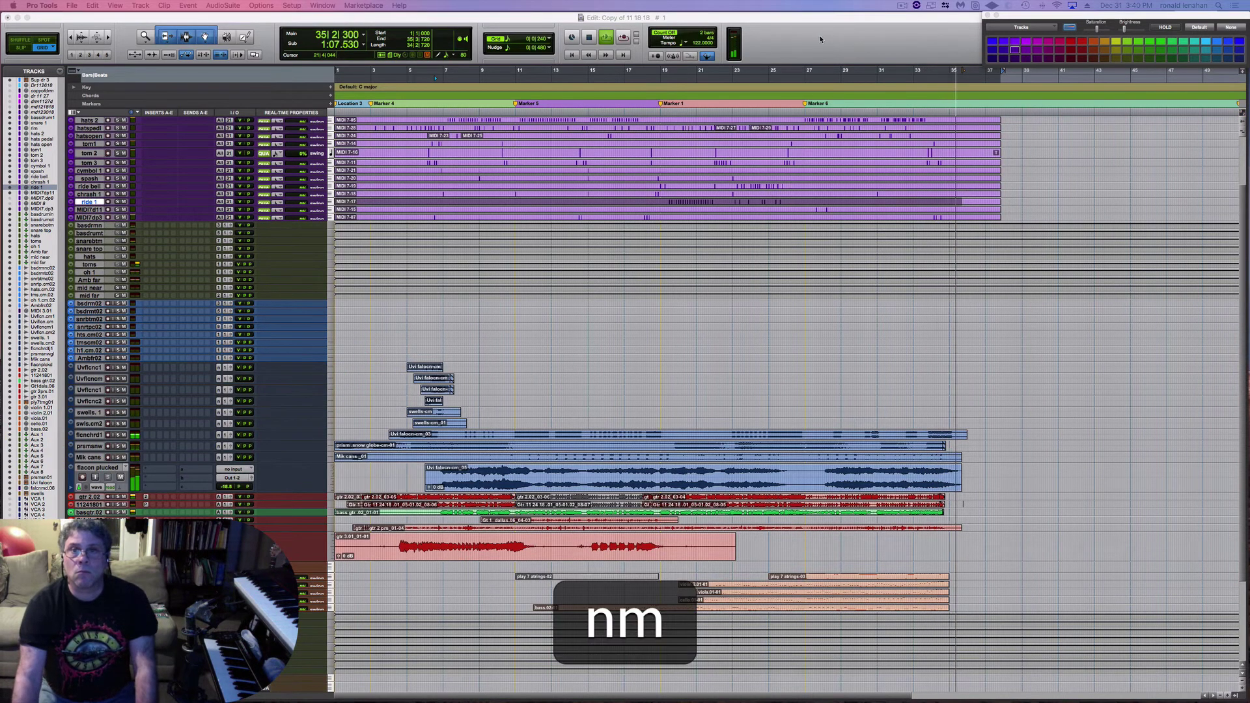
{"action": "left_click", "coordinate": [831, 125]}
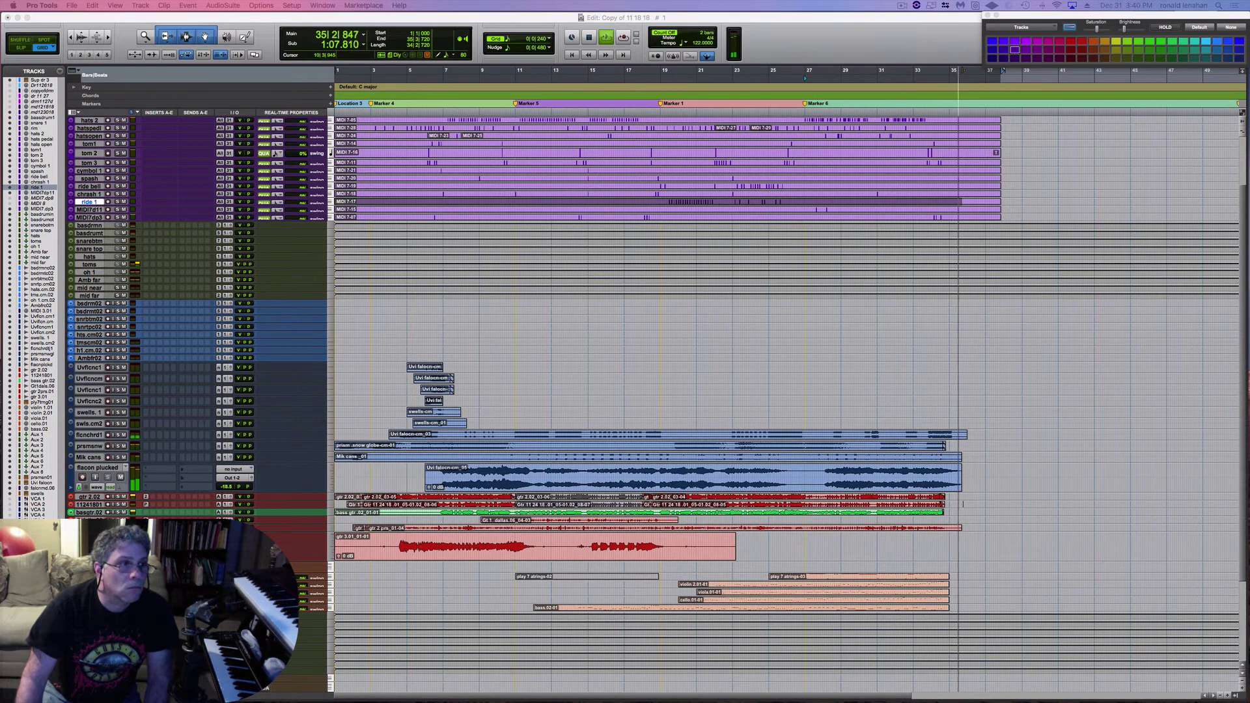
Restart the mix from the session start for another listen, play it to about bar 36, and save the session during playback
{"action": "key", "text": "space"}
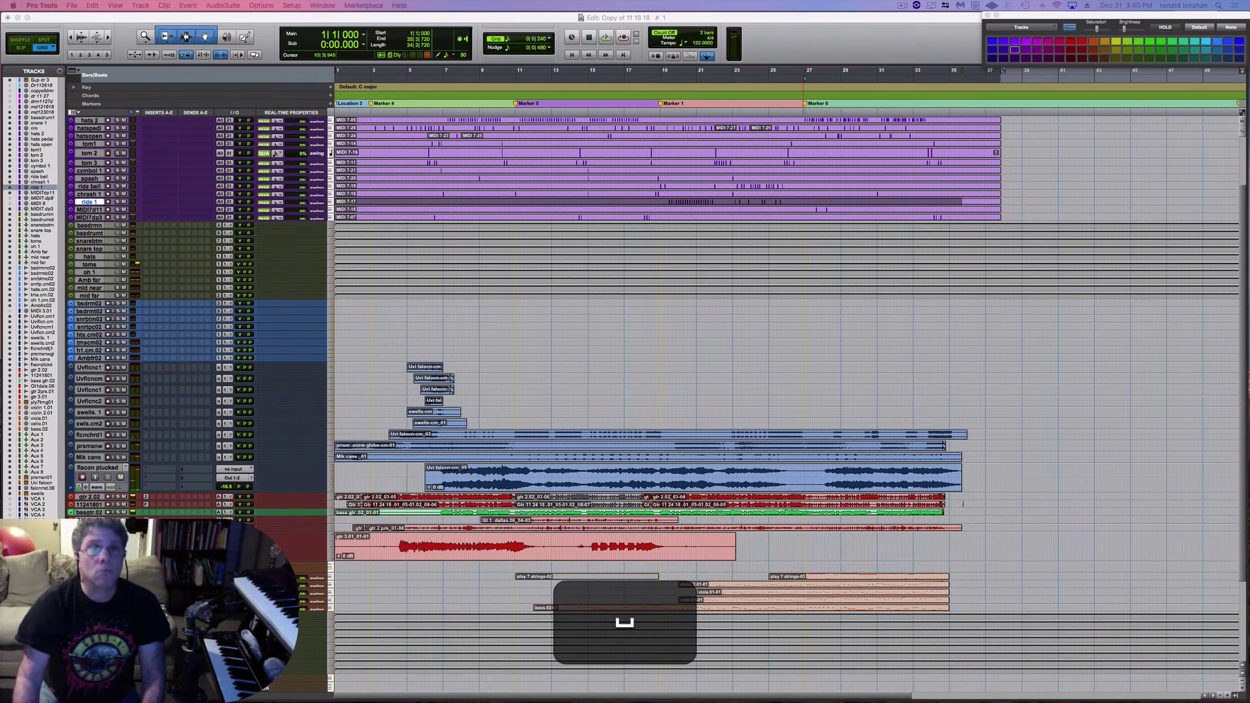
{"action": "key", "text": "space"}
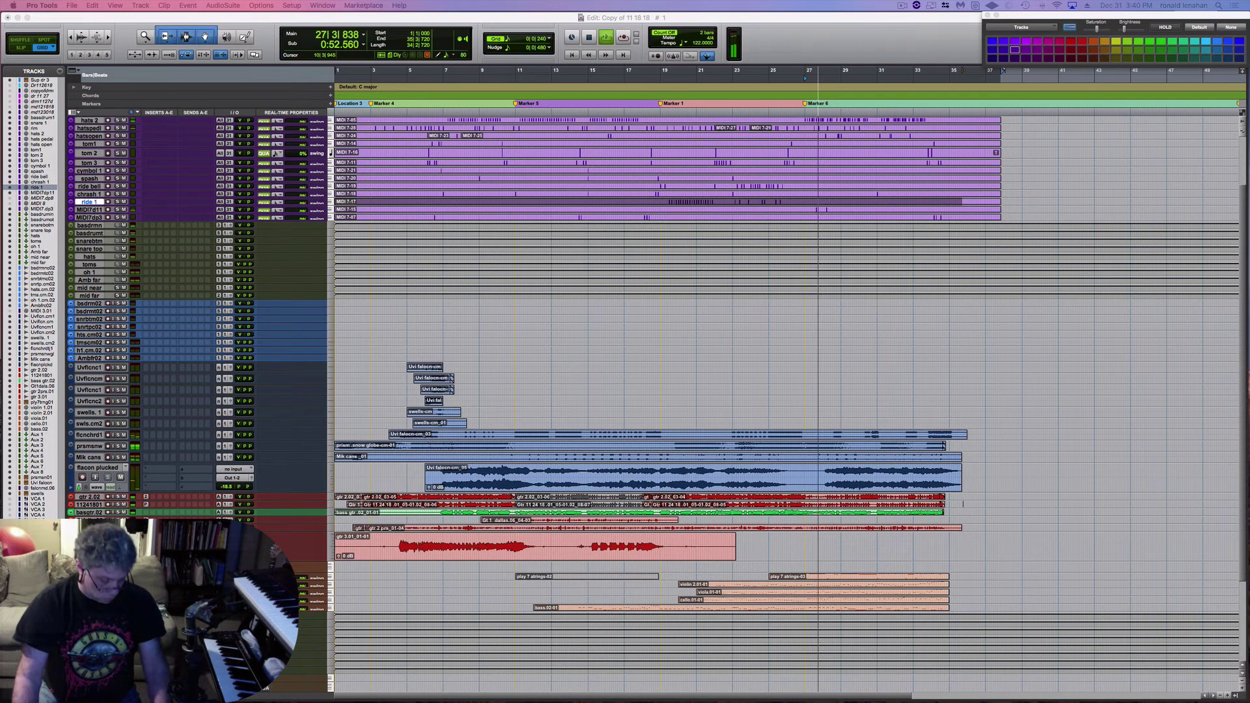
{"action": "key", "text": "super+s"}
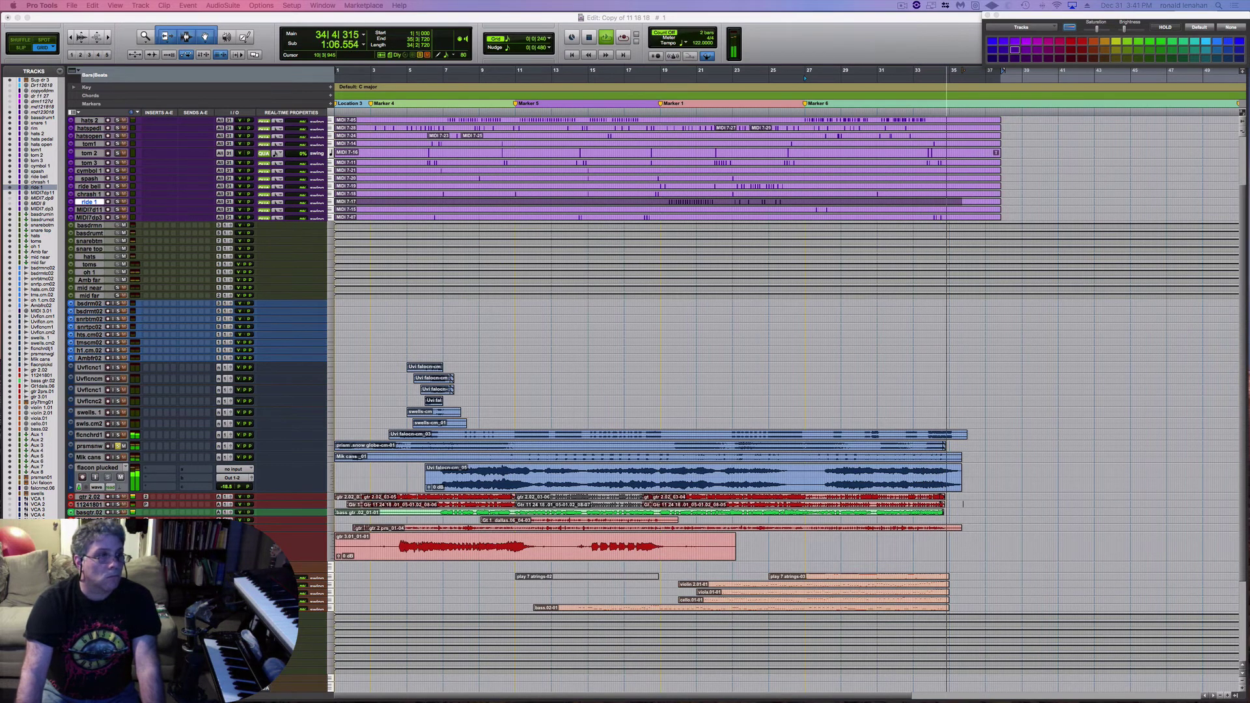
{"action": "key", "text": "space"}
{"action": "key", "text": "space"}
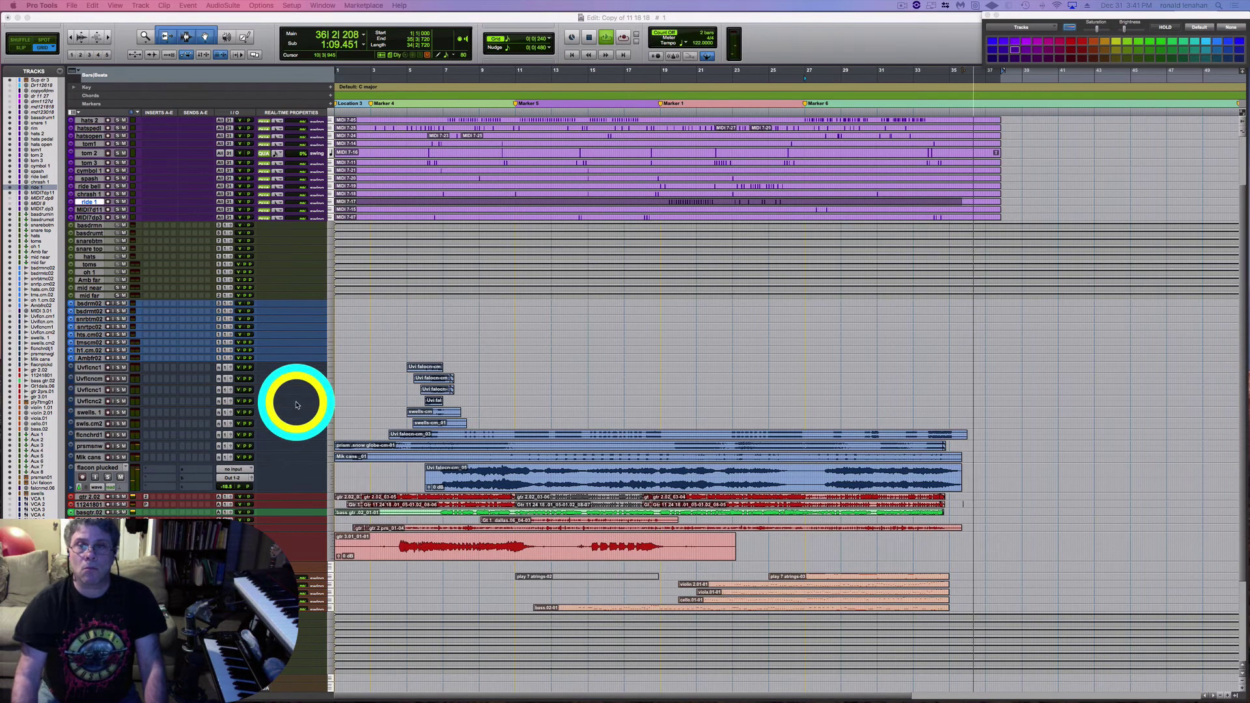
{"action": "key", "text": "super+s"}
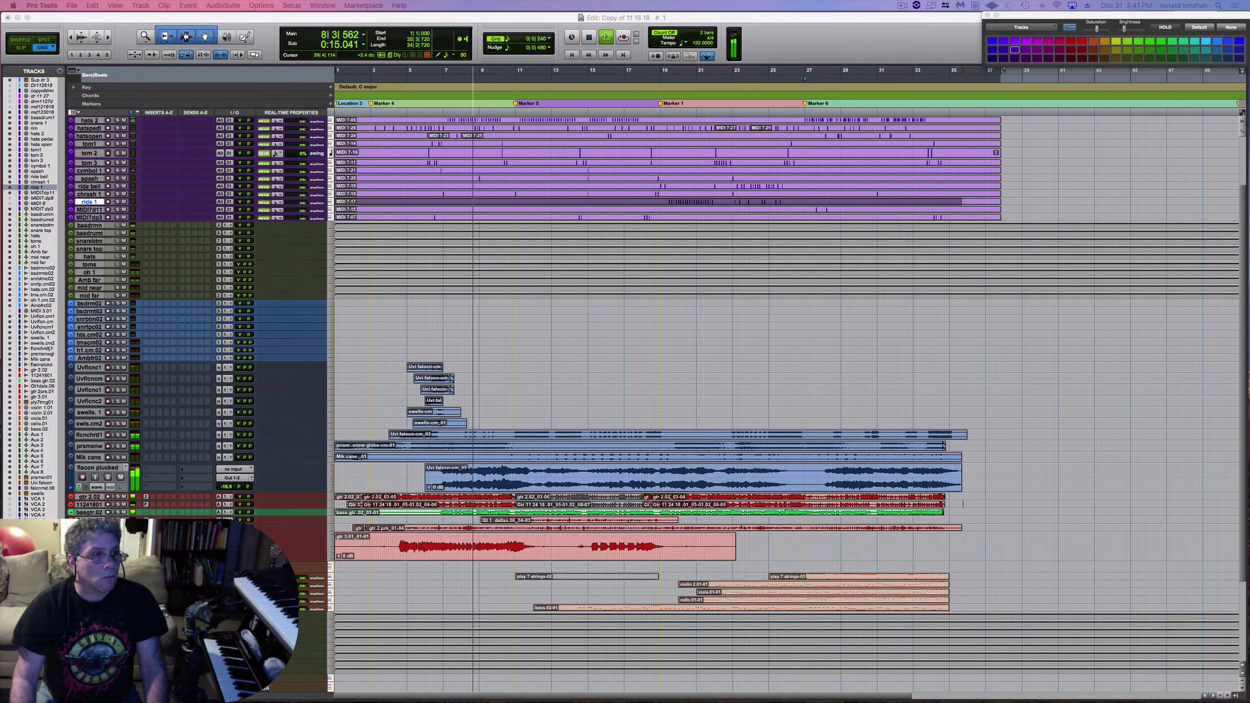
Return to the session start, play the full mix to about bar 37, save the session and stop playback
{"action": "key", "text": "space"}
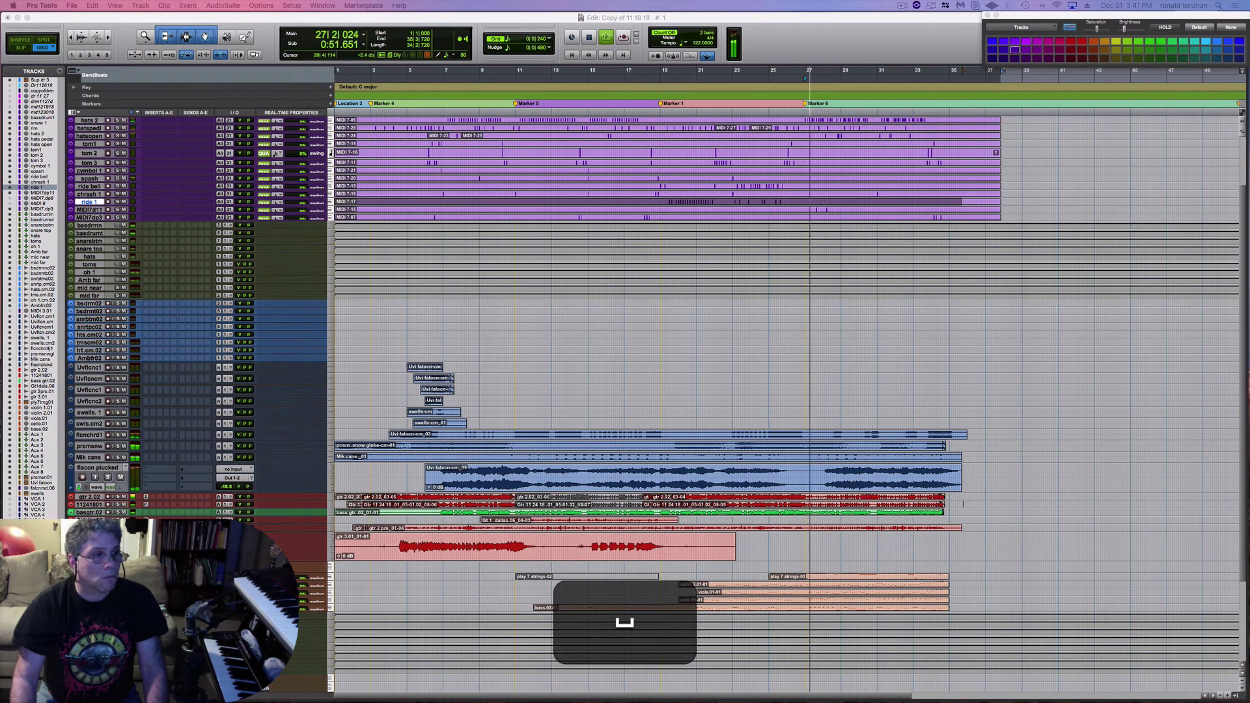
{"action": "key", "text": "space"}
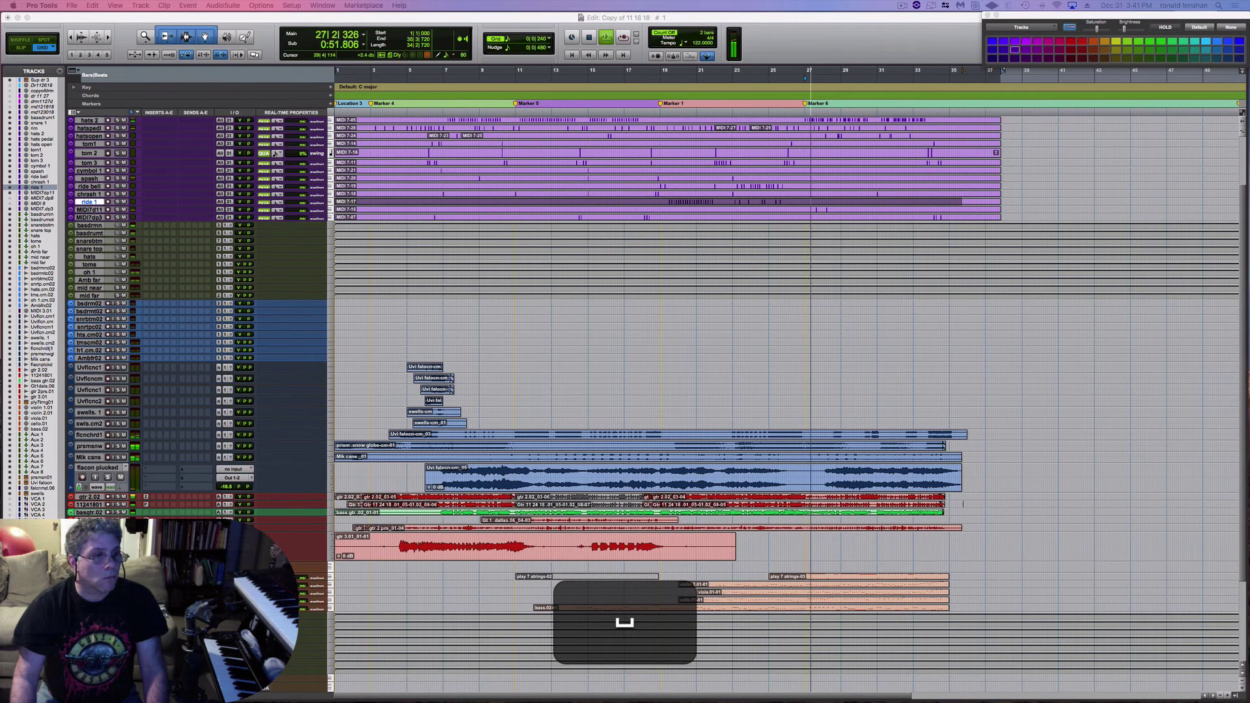
{"action": "key", "text": "super+Return"}
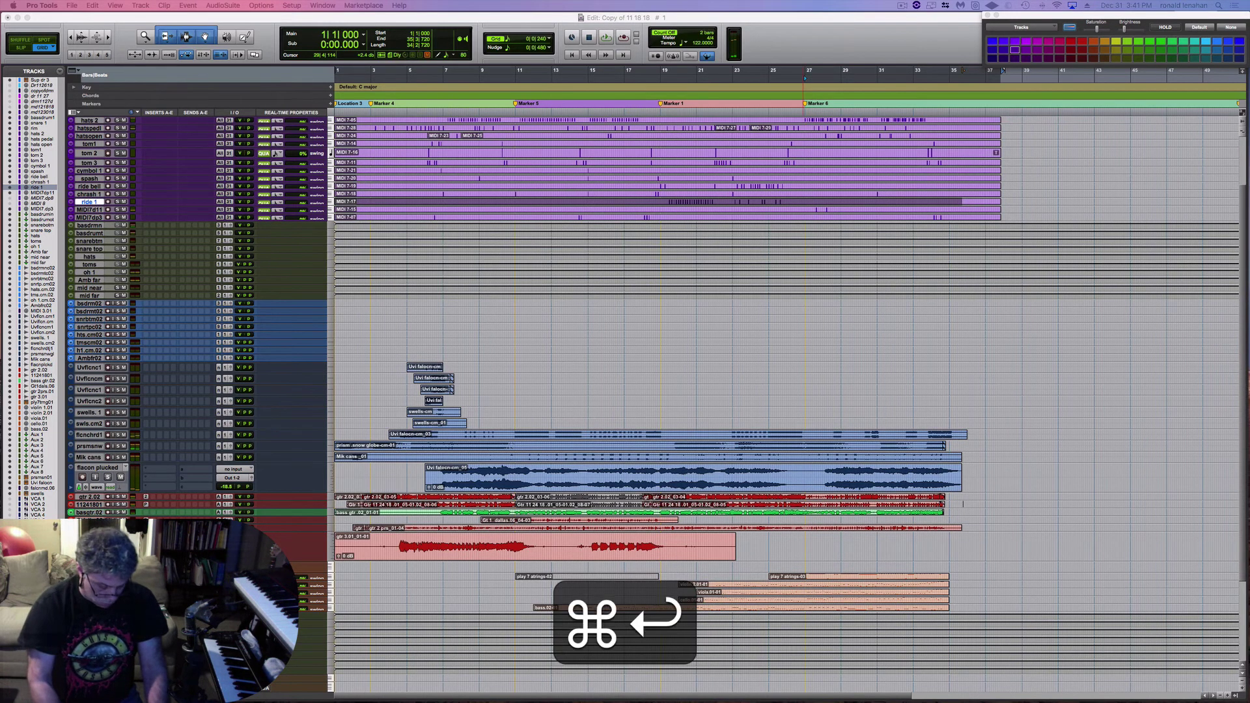
{"action": "key", "text": "super+space"}
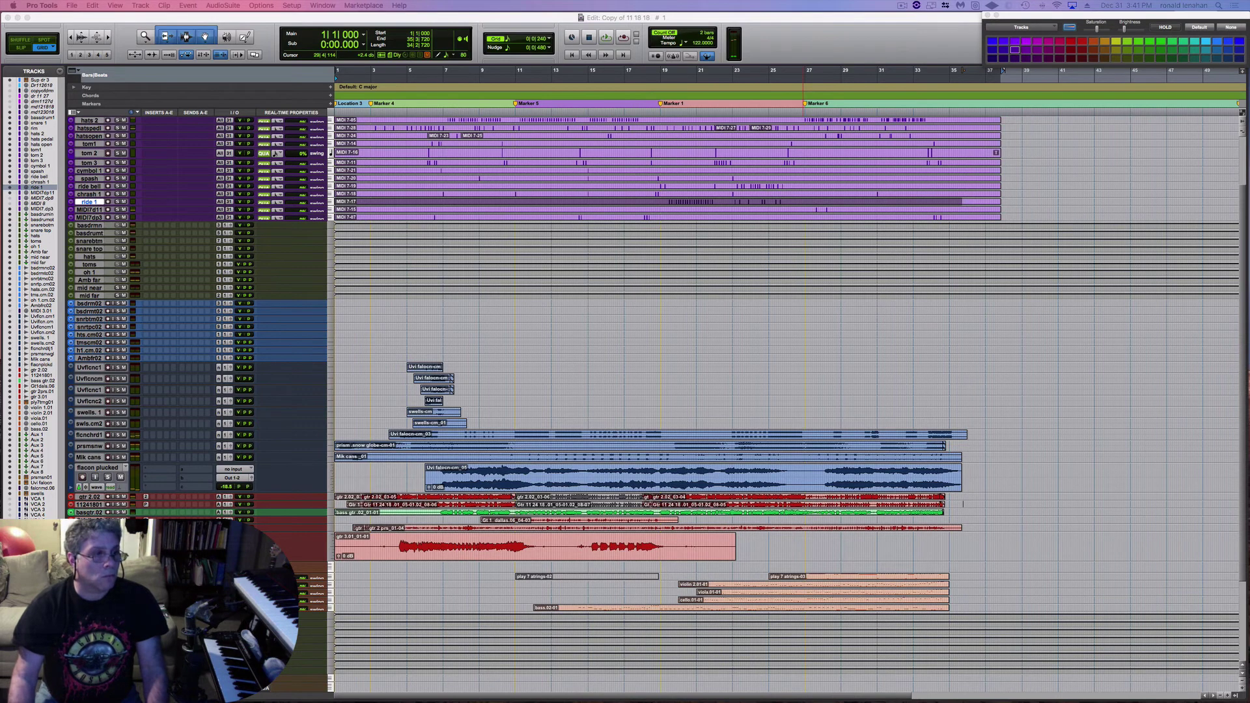
{"action": "key", "text": "space"}
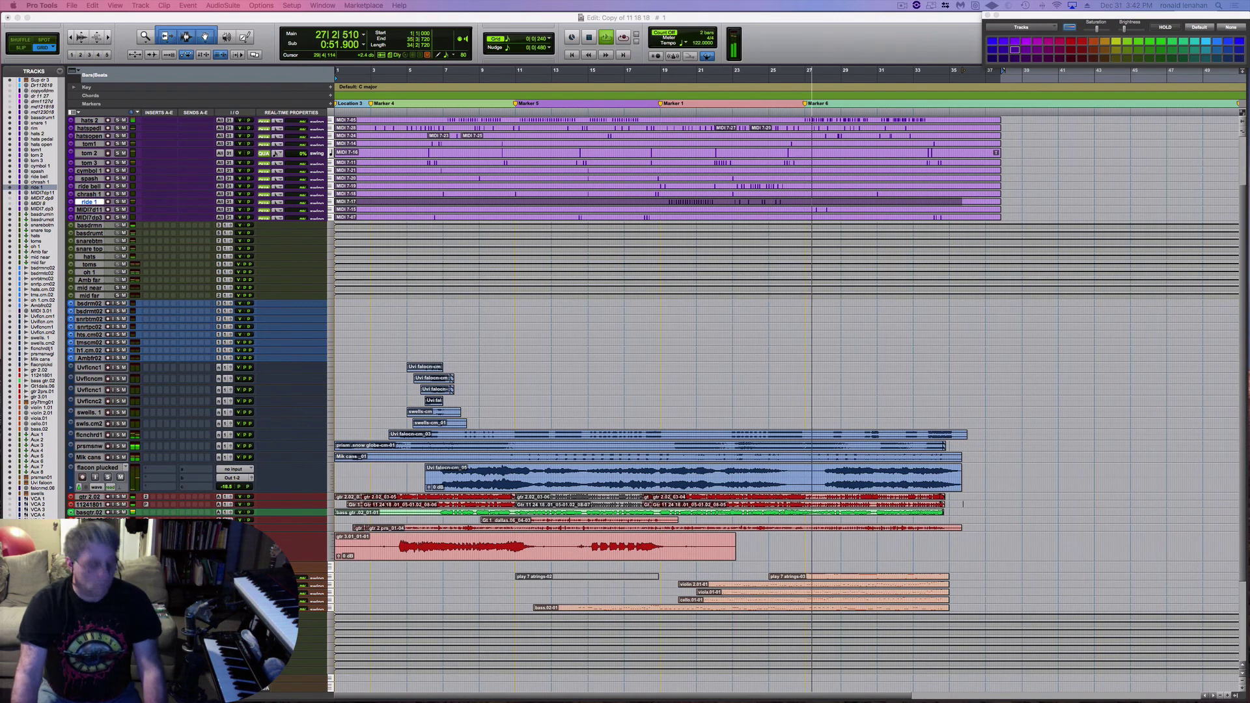
{"action": "key", "text": "super"}
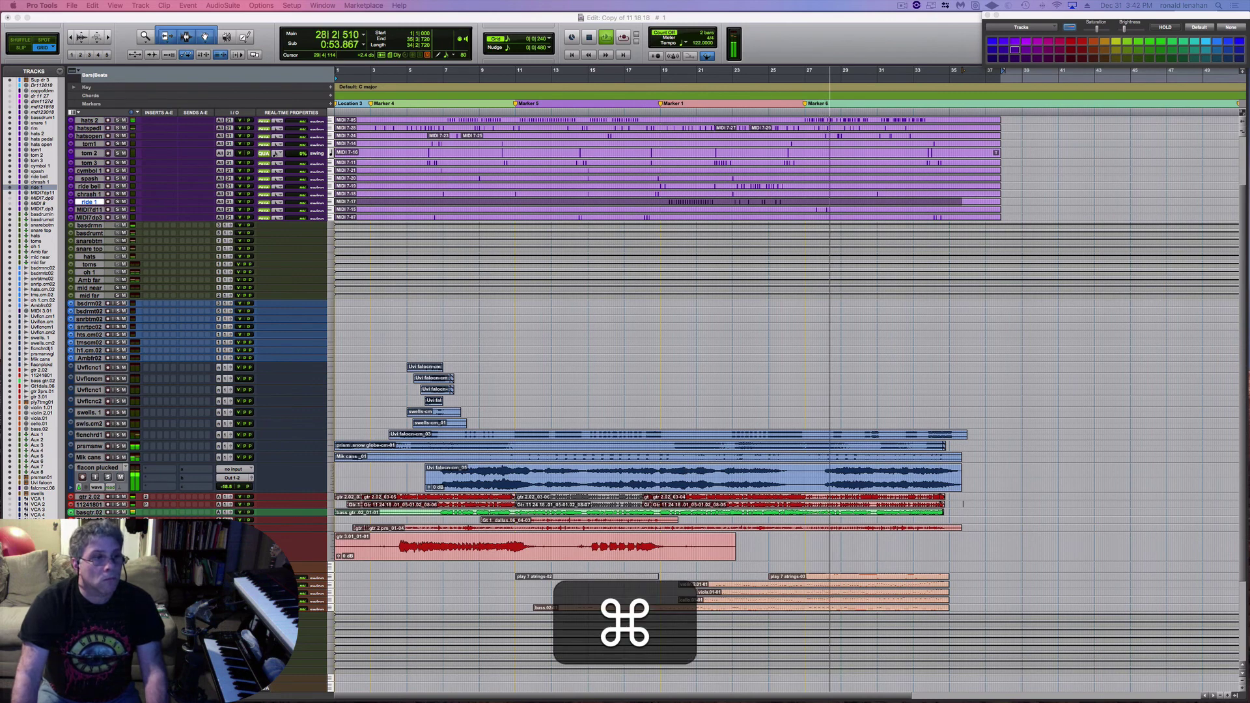
{"action": "key", "text": "alt"}
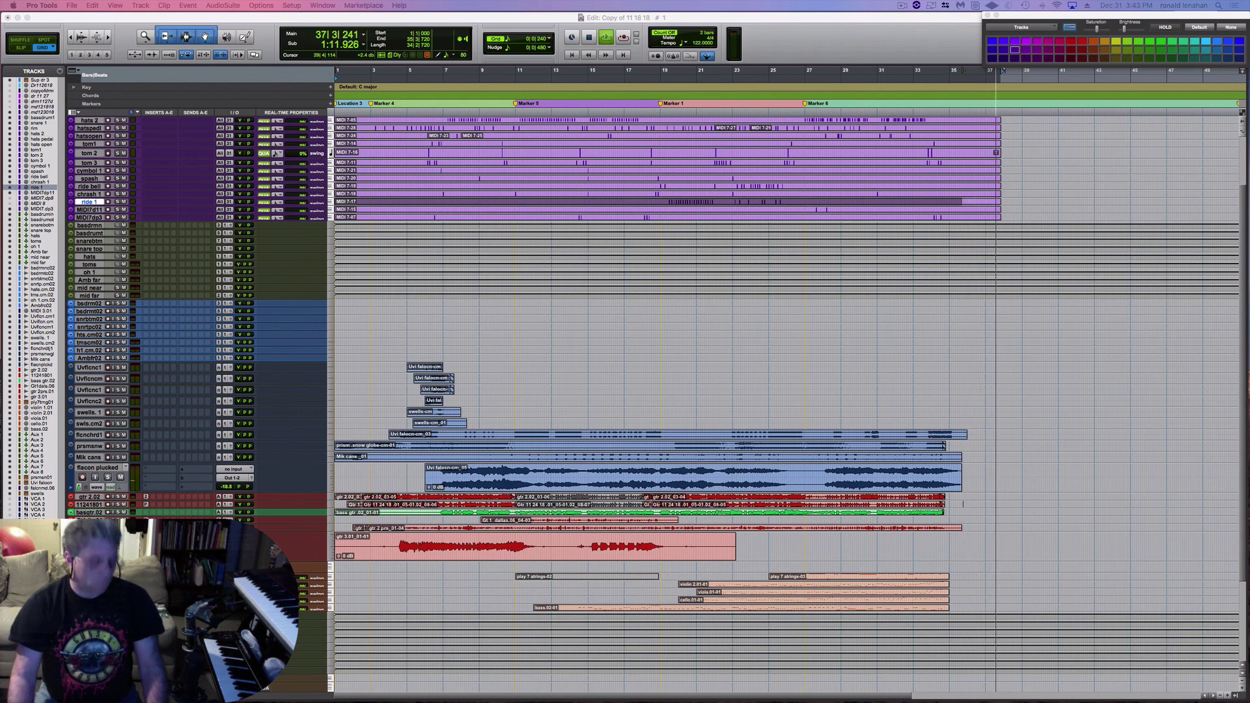
{"action": "key", "text": "super+s"}
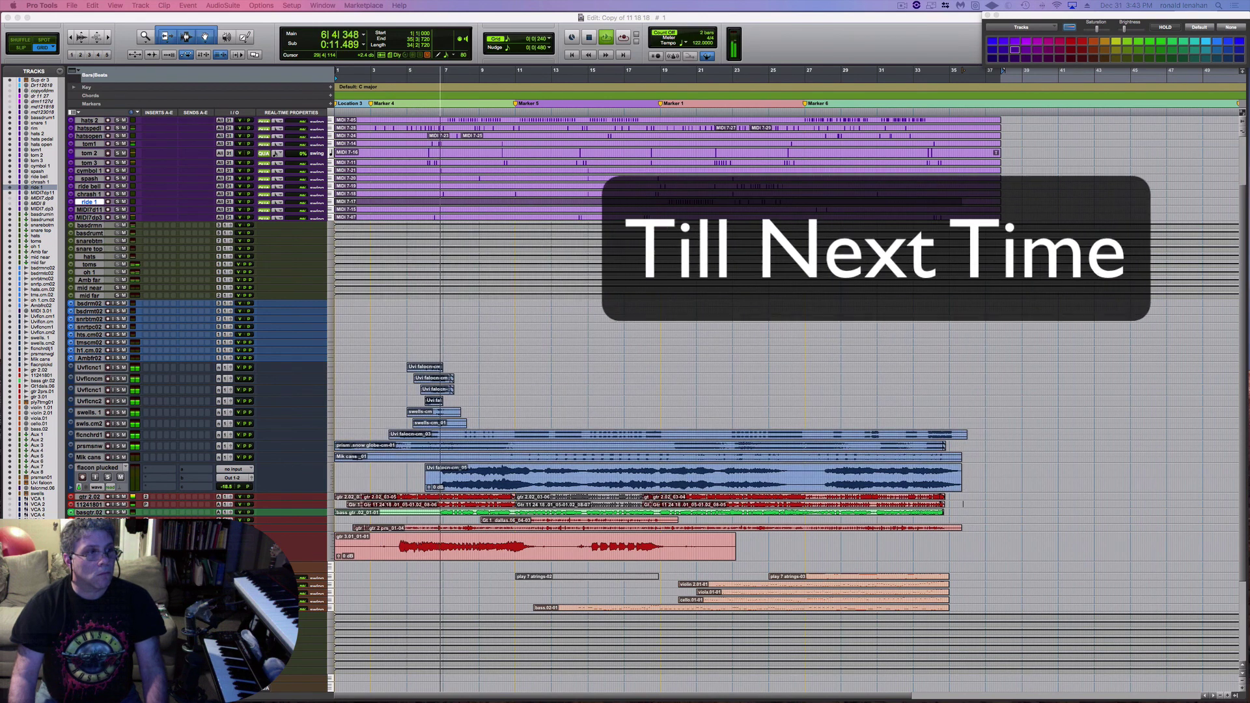
{"action": "key", "text": "space"}
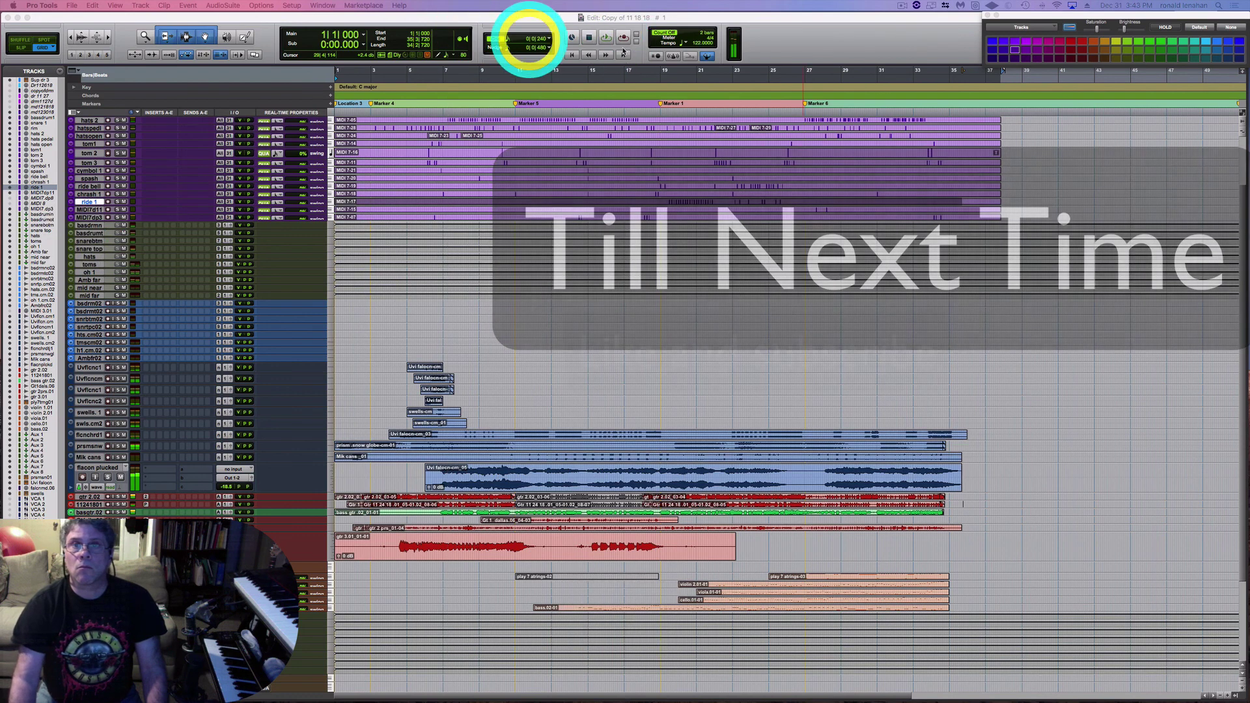
{"action": "left_click", "coordinate": [902, 5]}
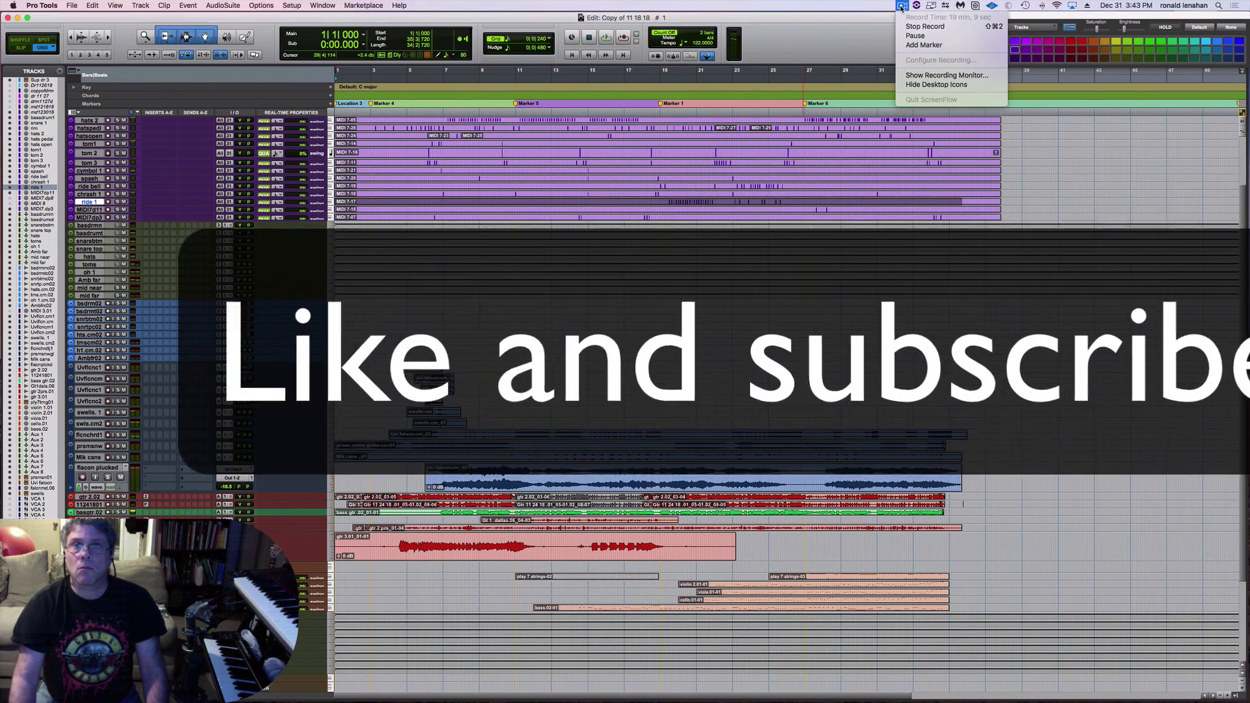
{"action": "left_click", "coordinate": [914, 27]}
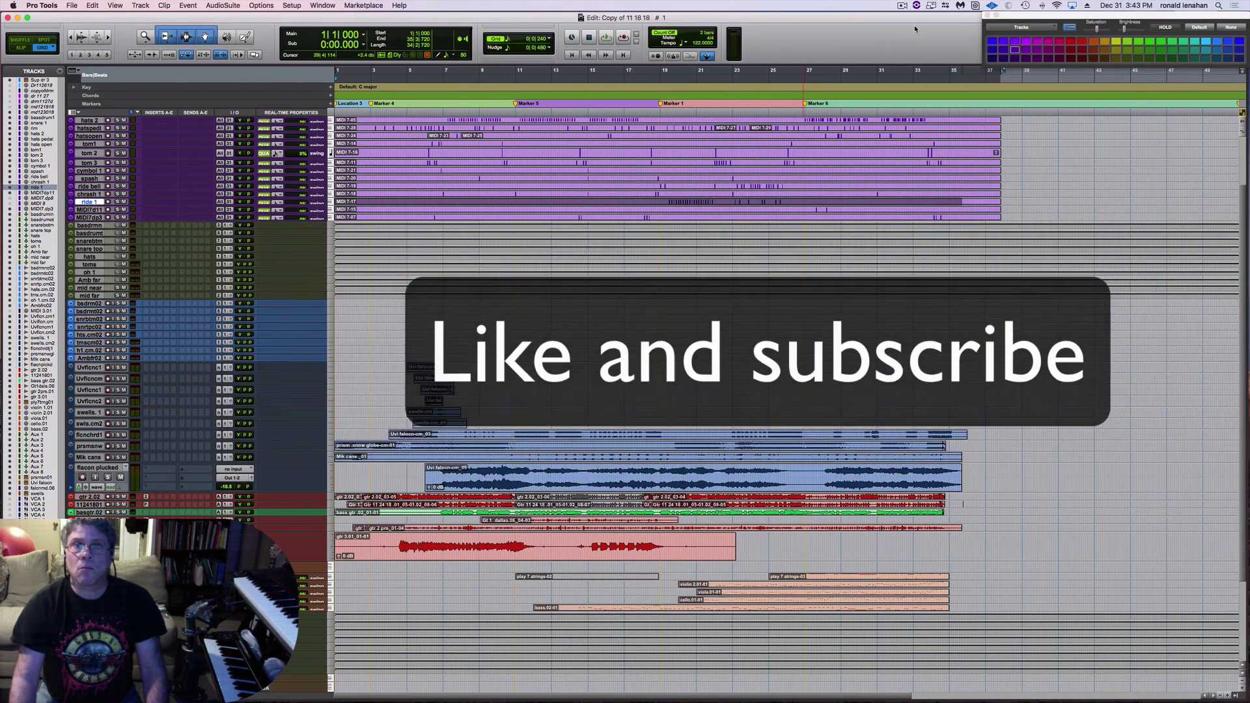